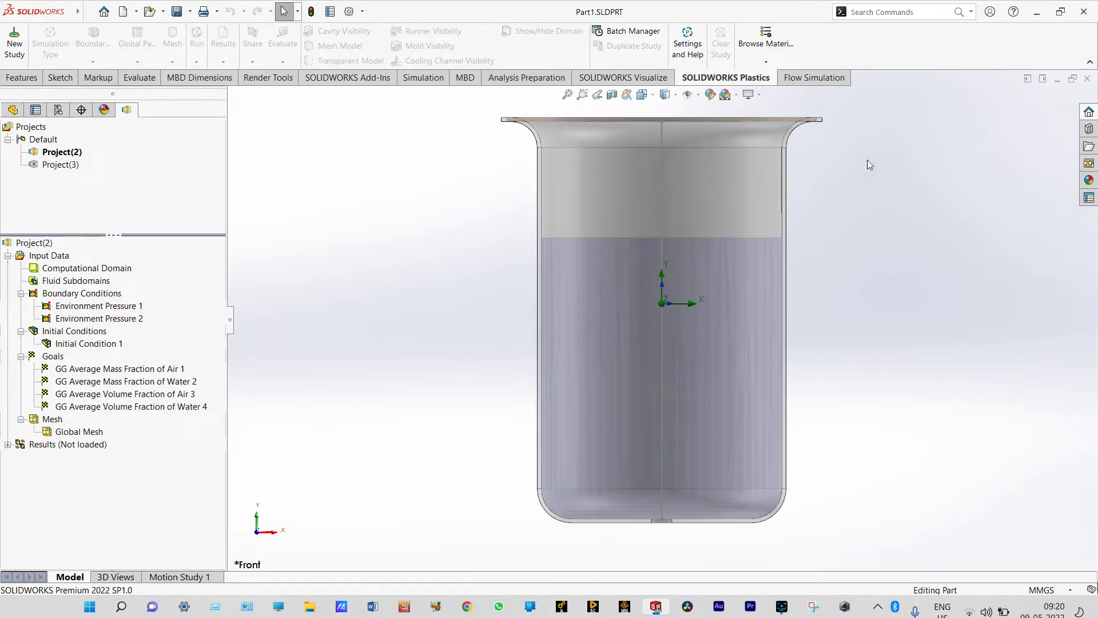
Start a new flow simulation project with the Wizard, using the SI unit system with temperature in Celsius
{"action": "left_click", "coordinate": [834, 83]}
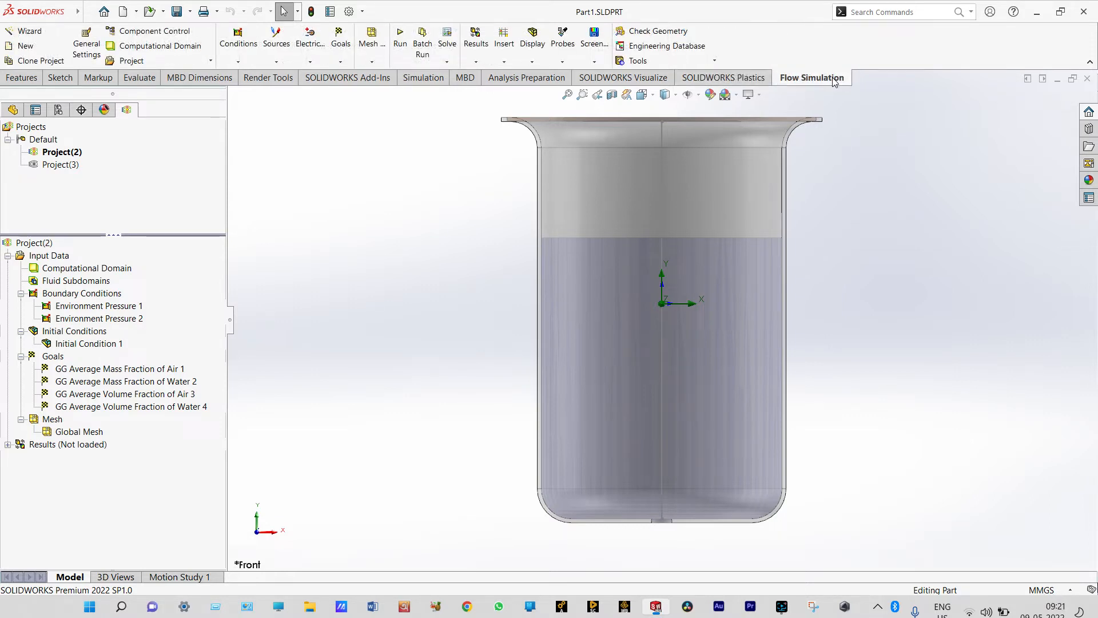
{"action": "left_click", "coordinate": [30, 32]}
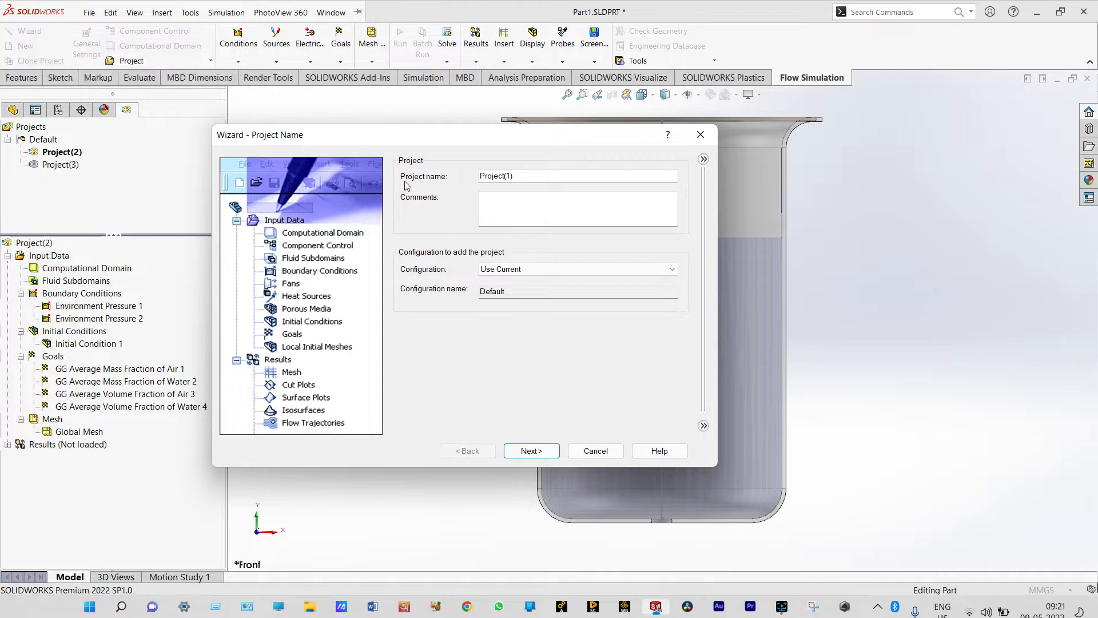
{"action": "left_click", "coordinate": [543, 452]}
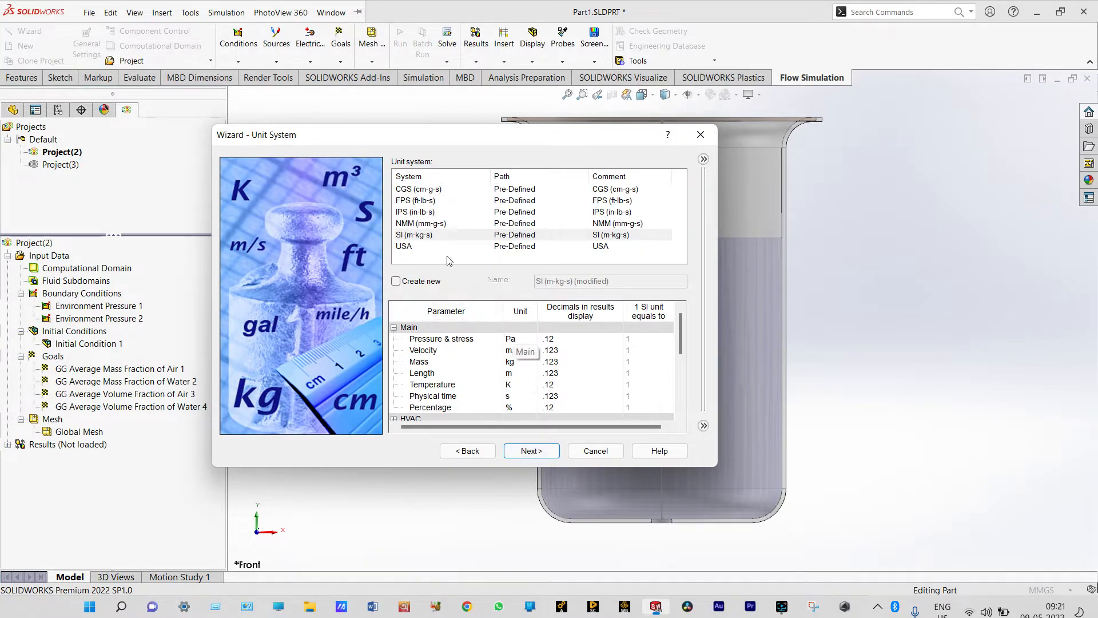
{"action": "left_click", "coordinate": [429, 237]}
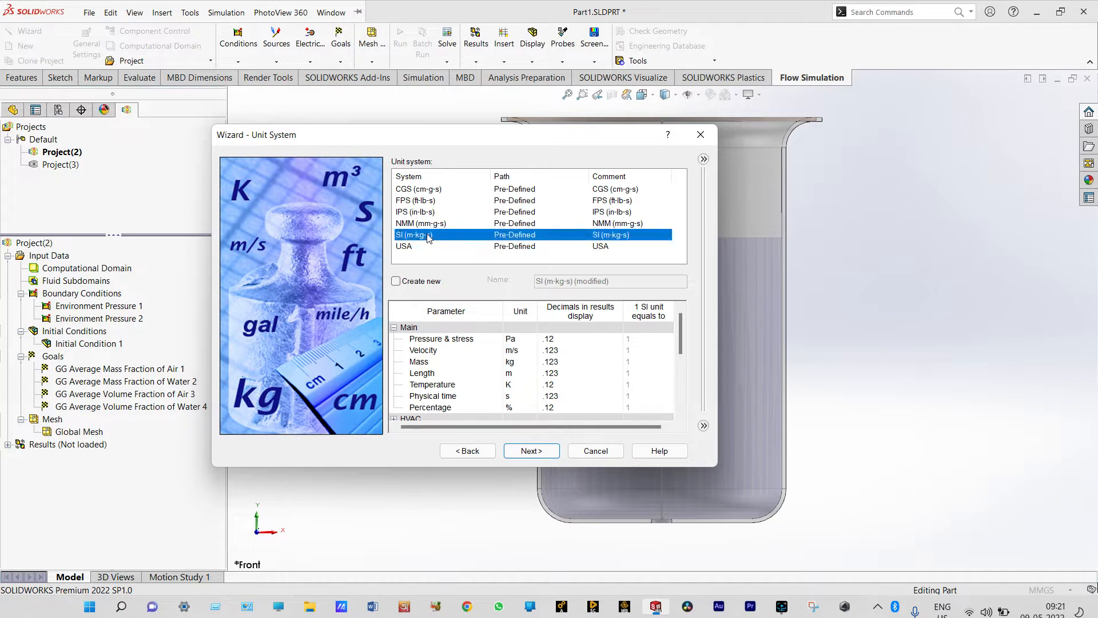
{"action": "left_click", "coordinate": [516, 385]}
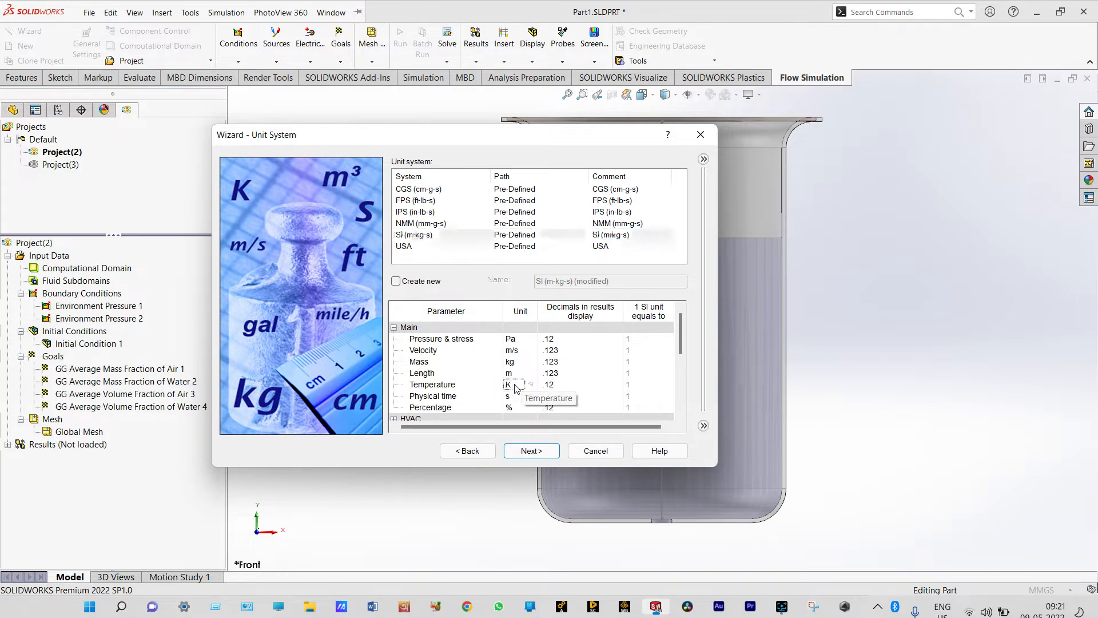
{"action": "left_click", "coordinate": [532, 385]}
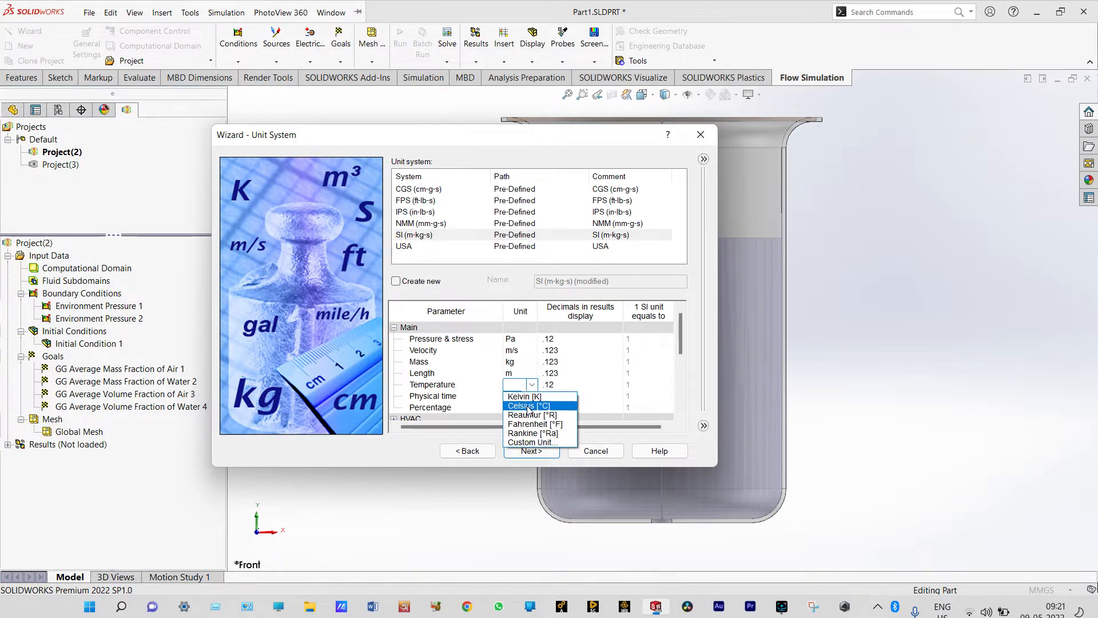
{"action": "left_click", "coordinate": [528, 406]}
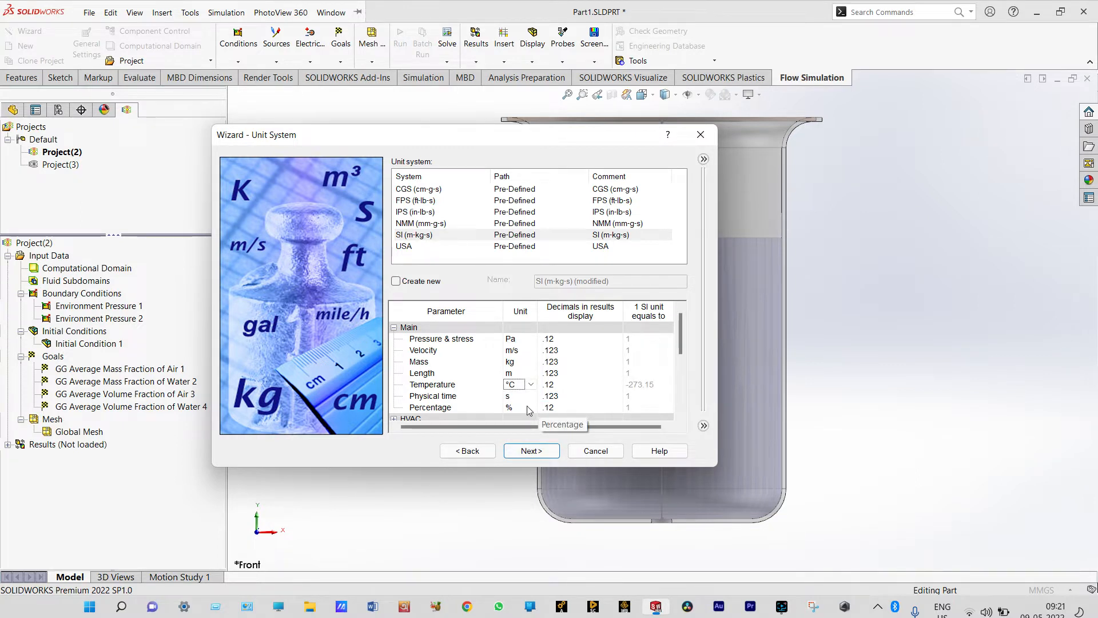
{"action": "left_click", "coordinate": [530, 452]}
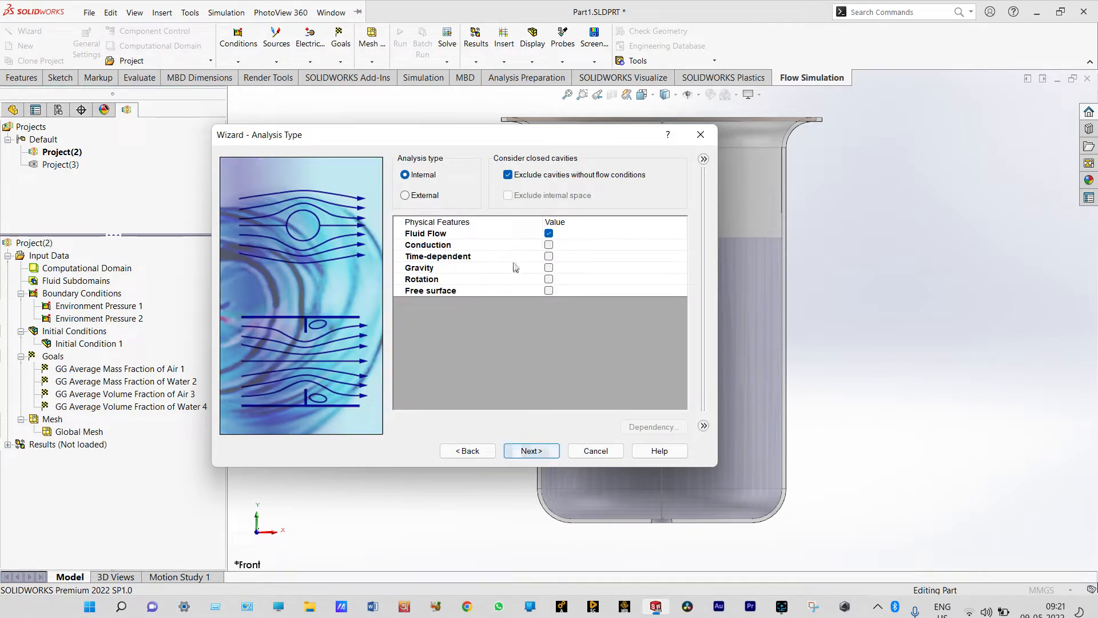
Stop excluding cavities without flow conditions and enable time-dependent analysis with 60 s total time and 0.1 s output time step
{"action": "left_click", "coordinate": [509, 176]}
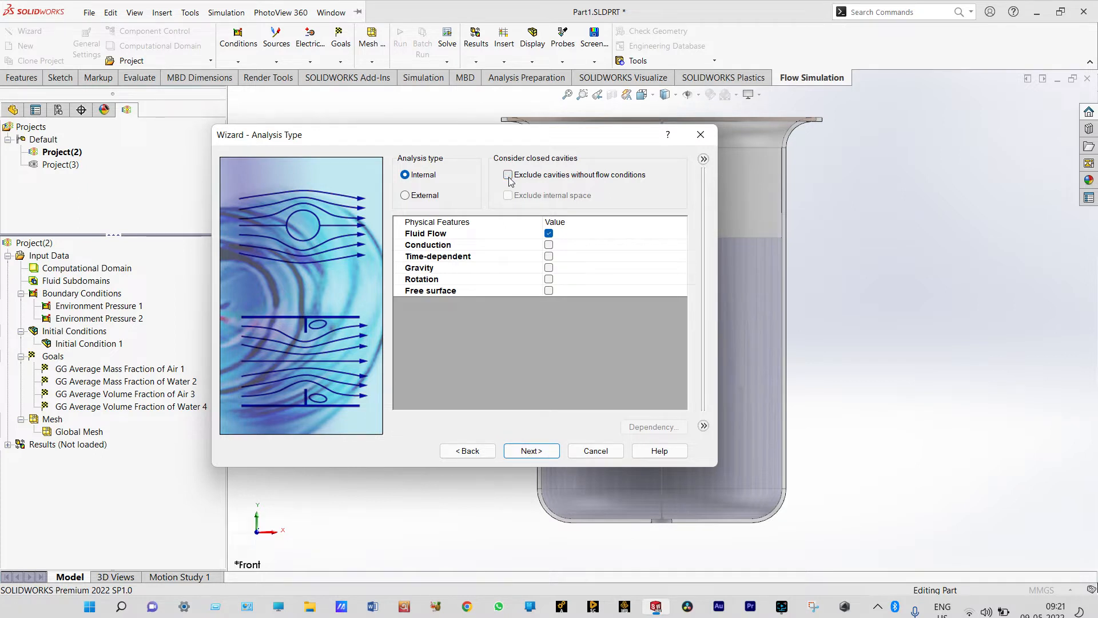
{"action": "left_click", "coordinate": [470, 223]}
{"action": "left_click", "coordinate": [548, 258]}
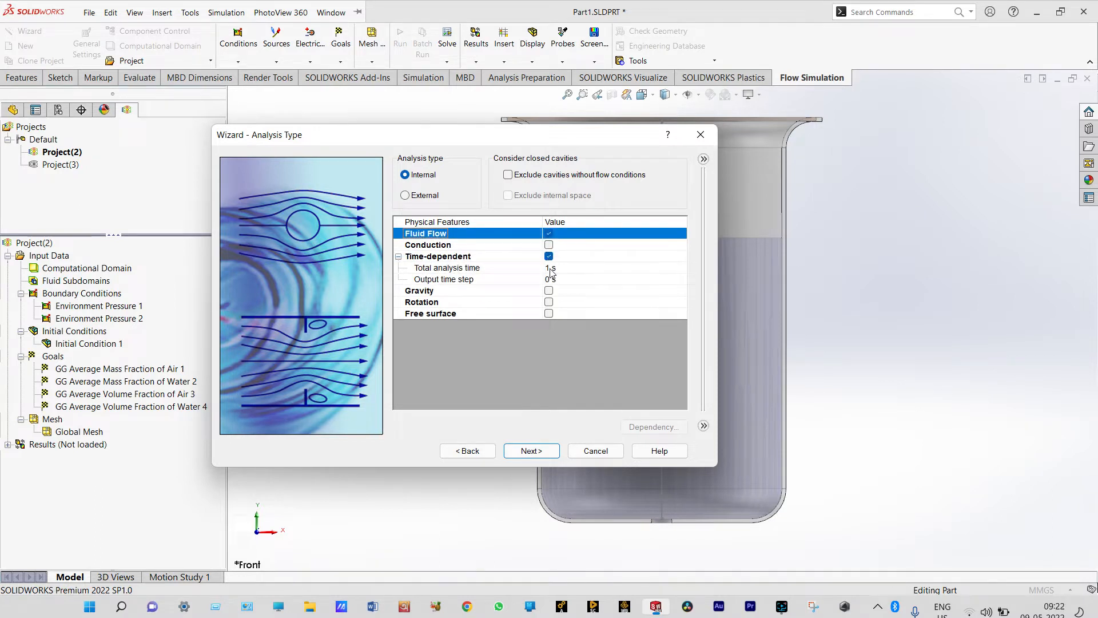
{"action": "left_click", "coordinate": [547, 268]}
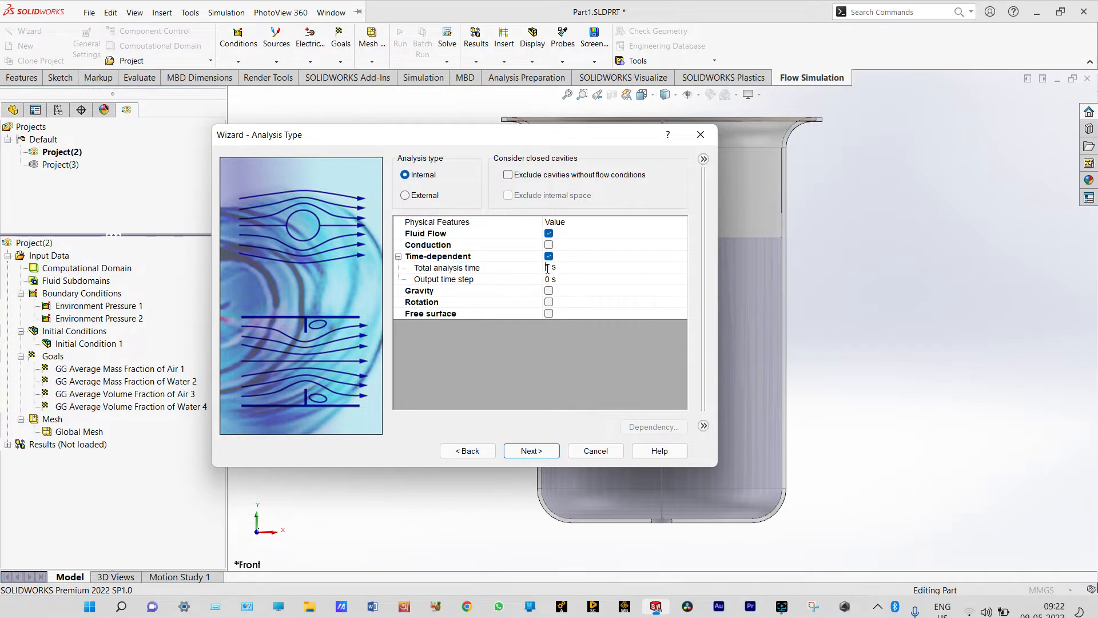
{"action": "key", "text": "Delete"}
{"action": "type", "text": "60"}
{"action": "left_click", "coordinate": [549, 281]}
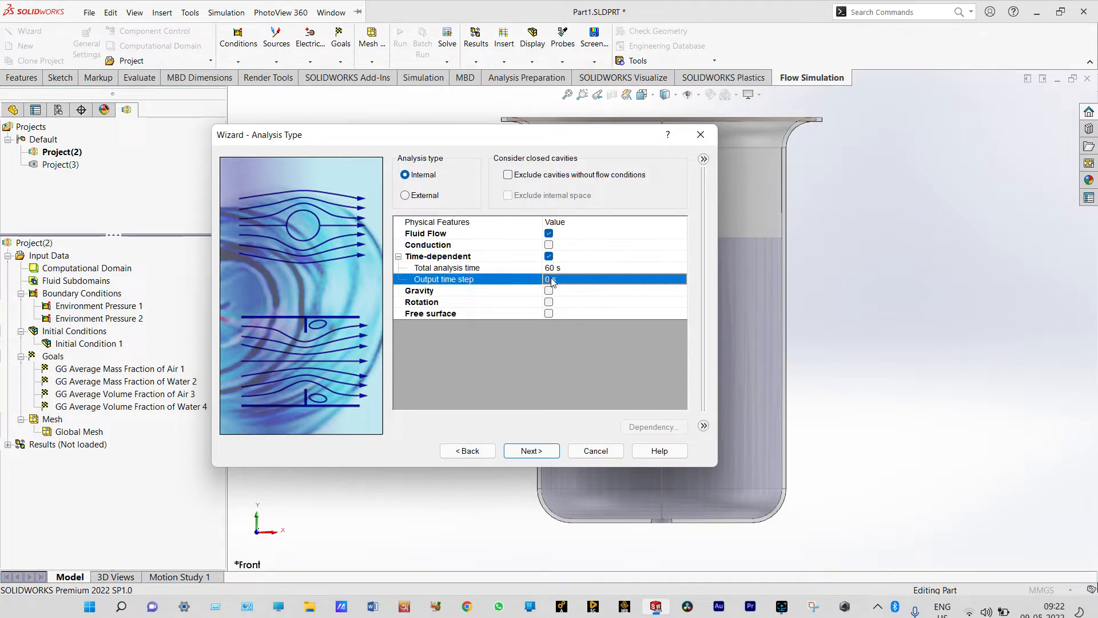
{"action": "left_click", "coordinate": [553, 281]}
{"action": "type", "text": ".1"}
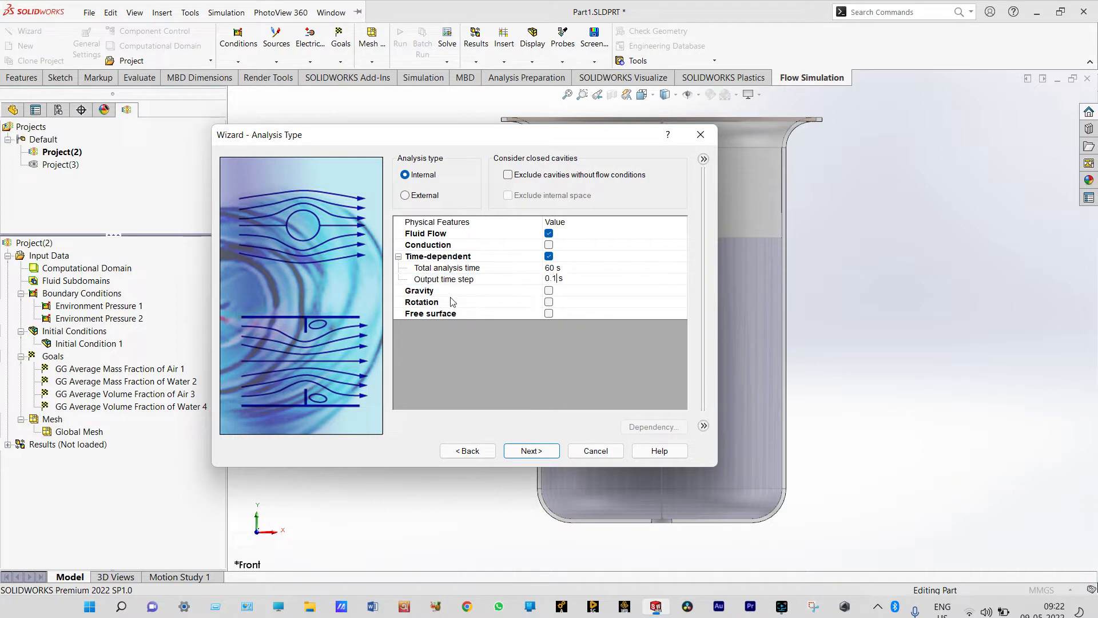
Enable gravity with a Y component of -9.81 m/s^2 and a Z component of 0 m/s^2
{"action": "left_click", "coordinate": [549, 291]}
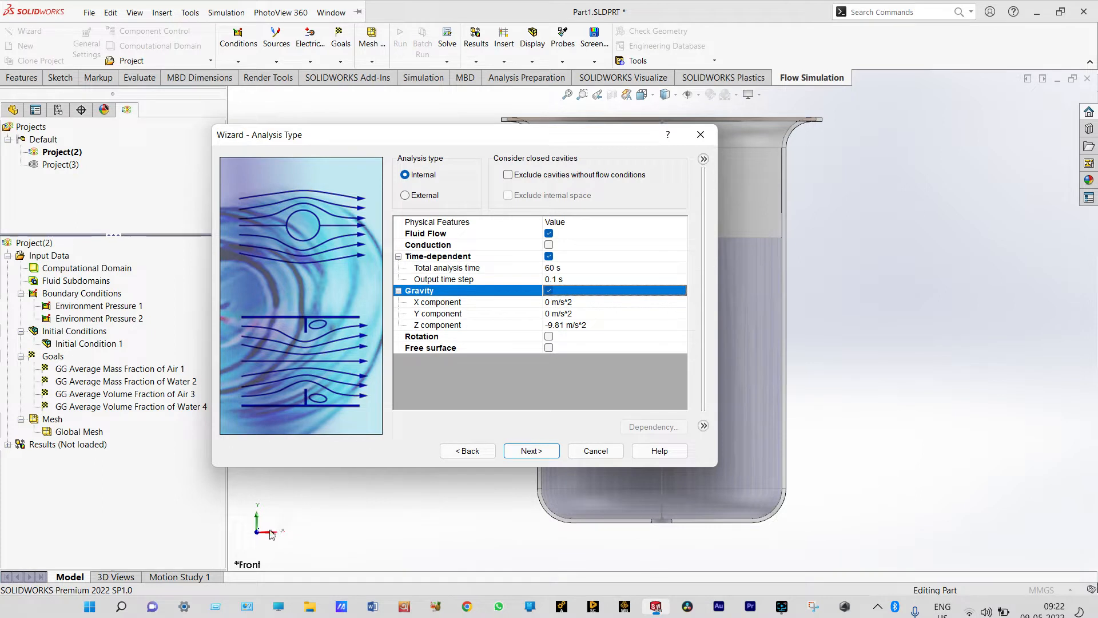
{"action": "left_click", "coordinate": [548, 313]}
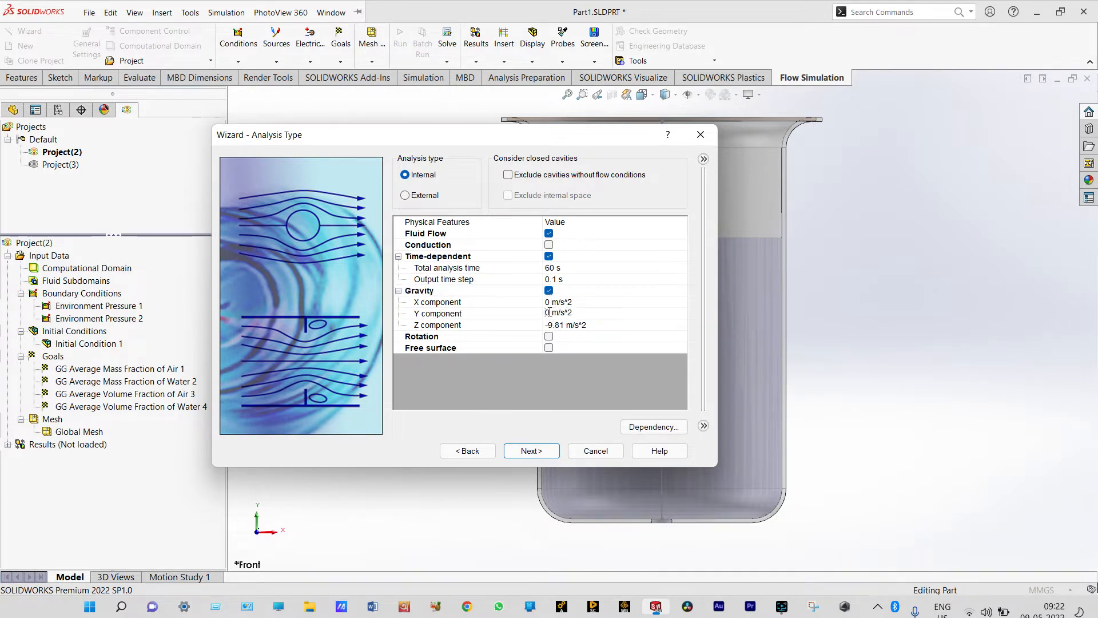
{"action": "key", "text": "Delete"}
{"action": "type", "text": "-9.81"}
{"action": "left_click", "coordinate": [567, 327]}
{"action": "key", "text": "BackSpace"}
{"action": "key", "text": "BackSpace"}
{"action": "key", "text": "BackSpace"}
{"action": "key", "text": "BackSpace"}
{"action": "key", "text": "BackSpace"}
{"action": "type", "text": "0"}
Enable the free surface physical feature and accept the analysis type settings
{"action": "left_click", "coordinate": [548, 350]}
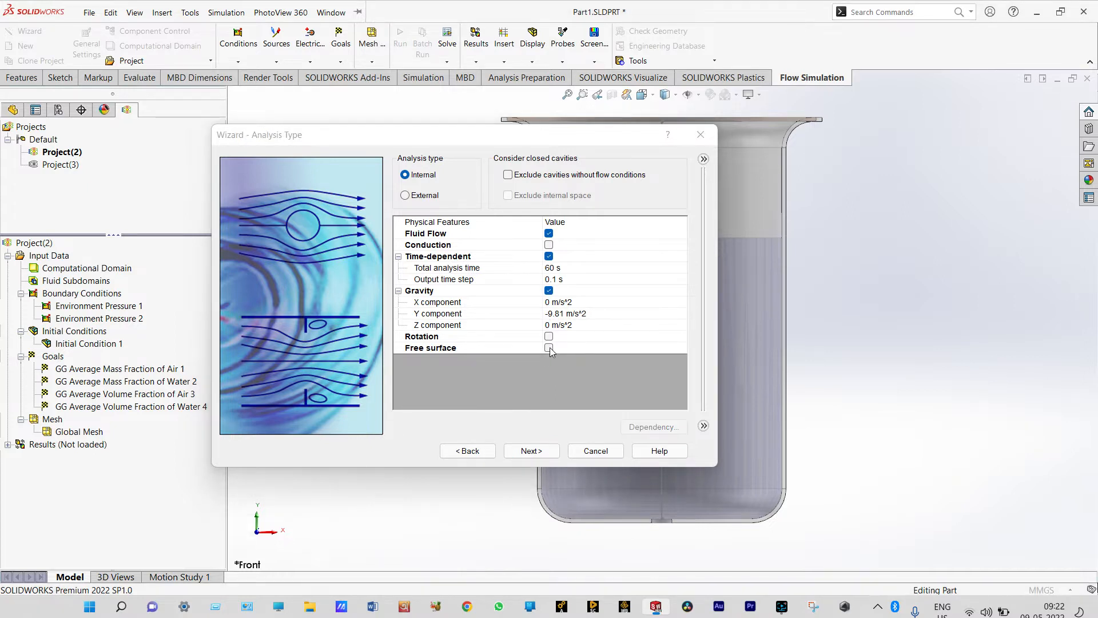
{"action": "left_click", "coordinate": [548, 348]}
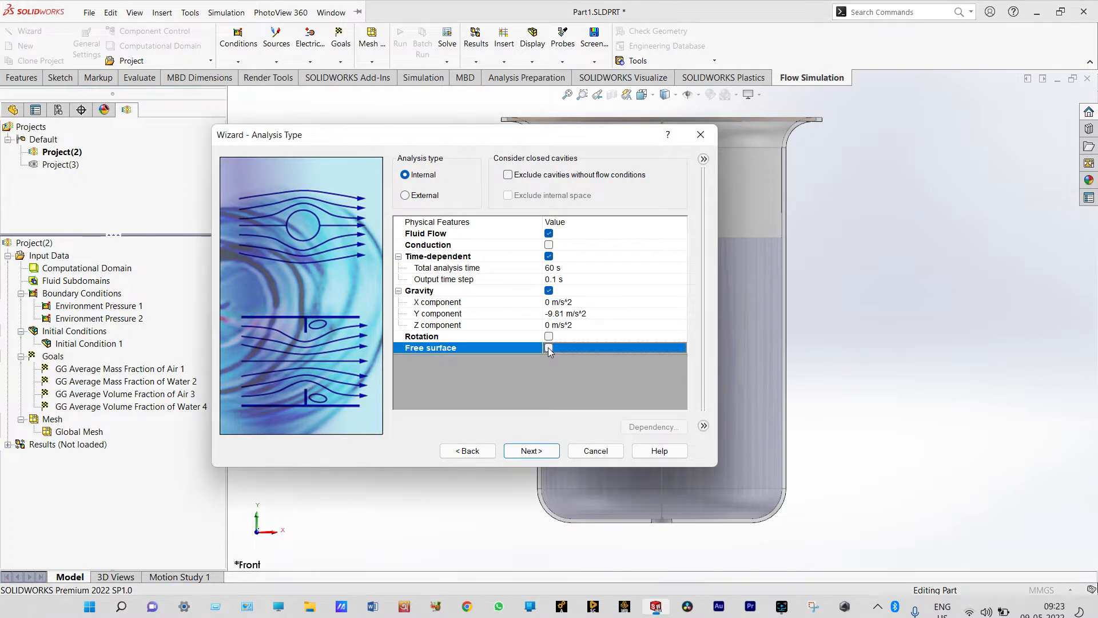
{"action": "left_click", "coordinate": [537, 452]}
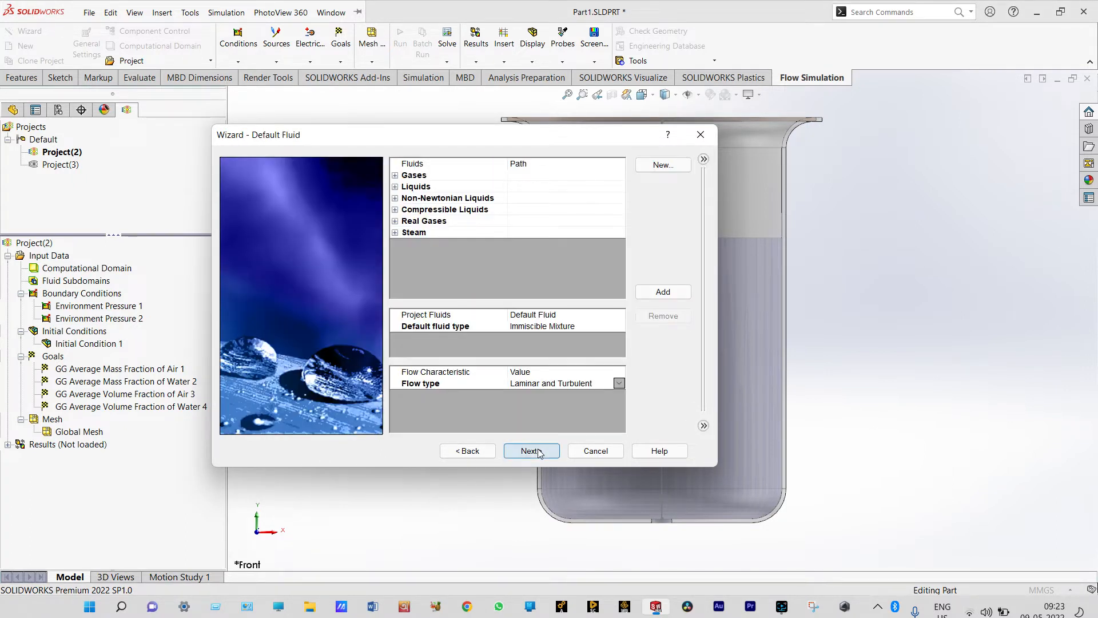
Add the predefined gas Air and the predefined liquid Water as project fluids
{"action": "left_click", "coordinate": [395, 175]}
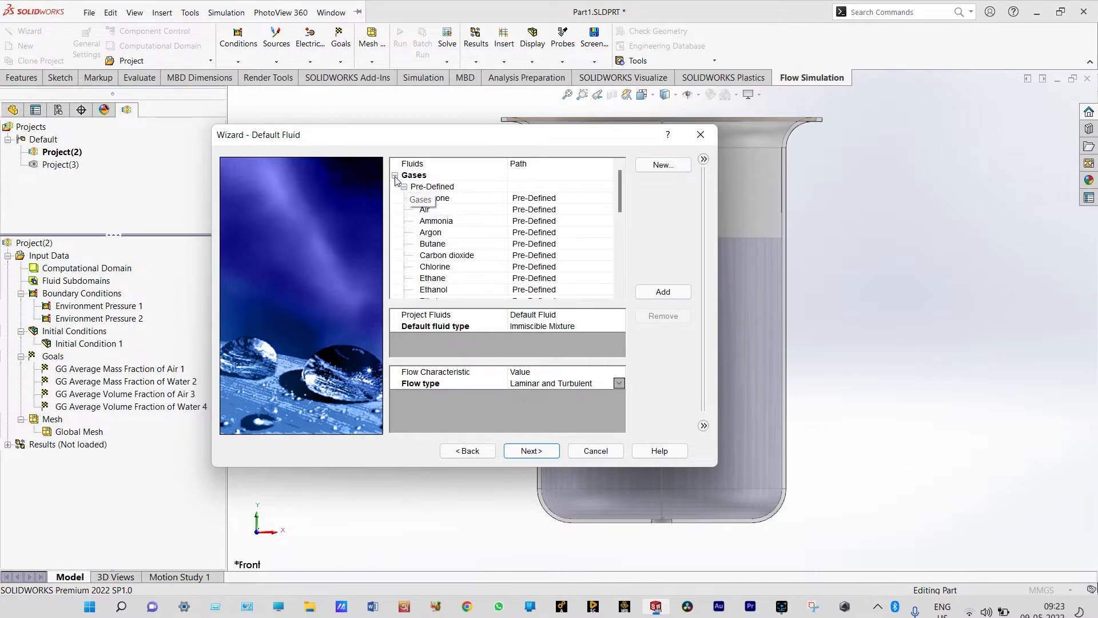
{"action": "double_click", "coordinate": [426, 209]}
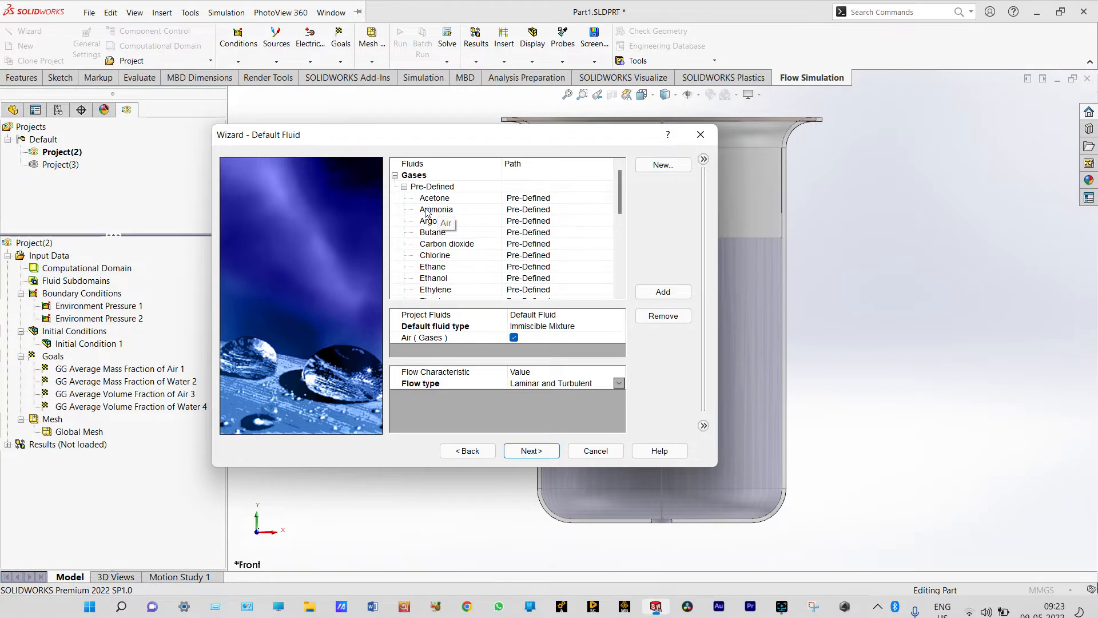
{"action": "left_click", "coordinate": [395, 175]}
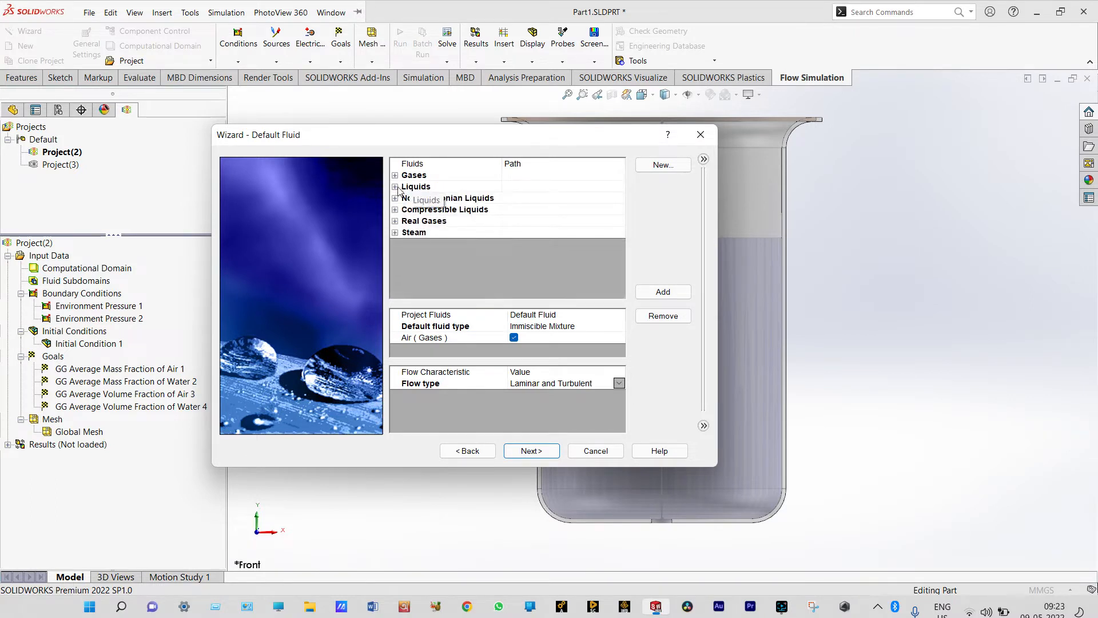
{"action": "left_click", "coordinate": [395, 187]}
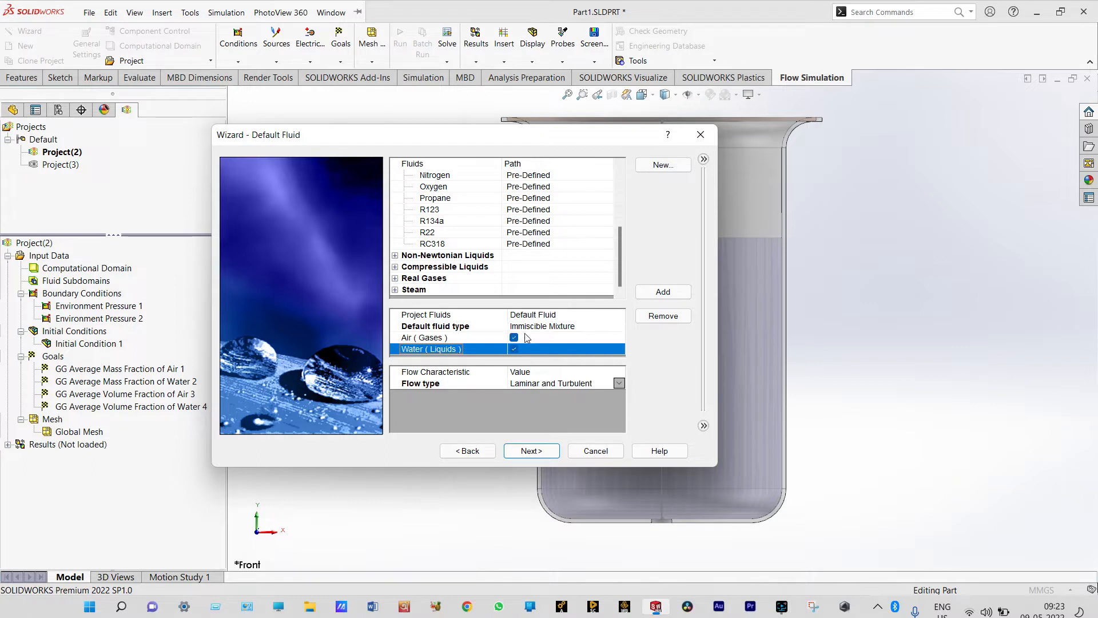
{"action": "left_click", "coordinate": [542, 449]}
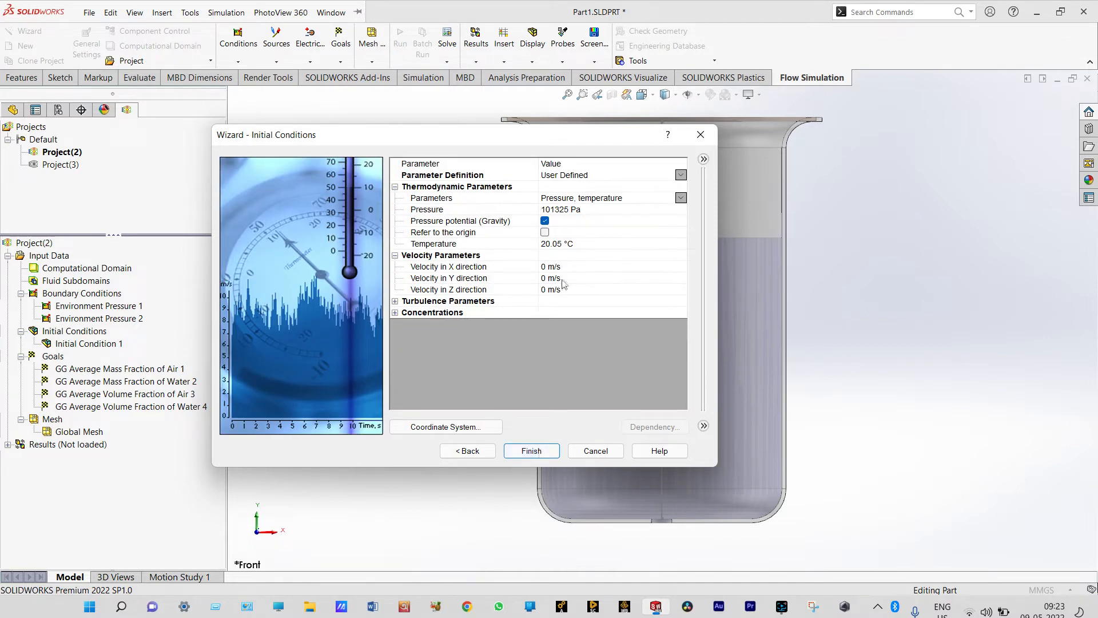
Set the initial temperature to 20 °C, keep Air as the initial fluid, and finish creating the project
{"action": "left_click", "coordinate": [563, 244]}
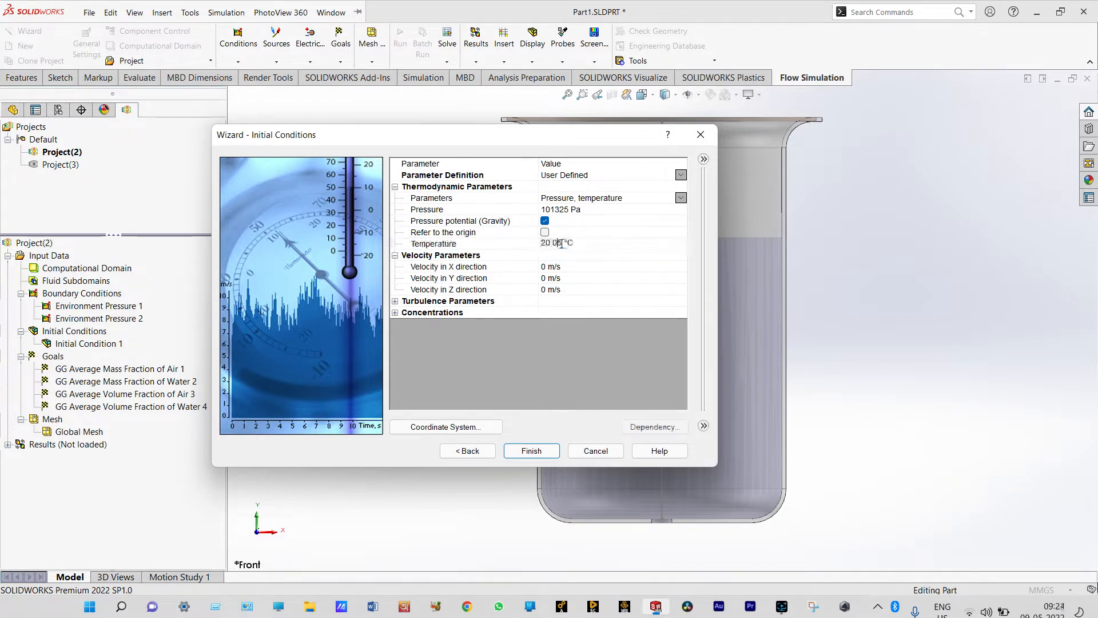
{"action": "left_click", "coordinate": [396, 313]}
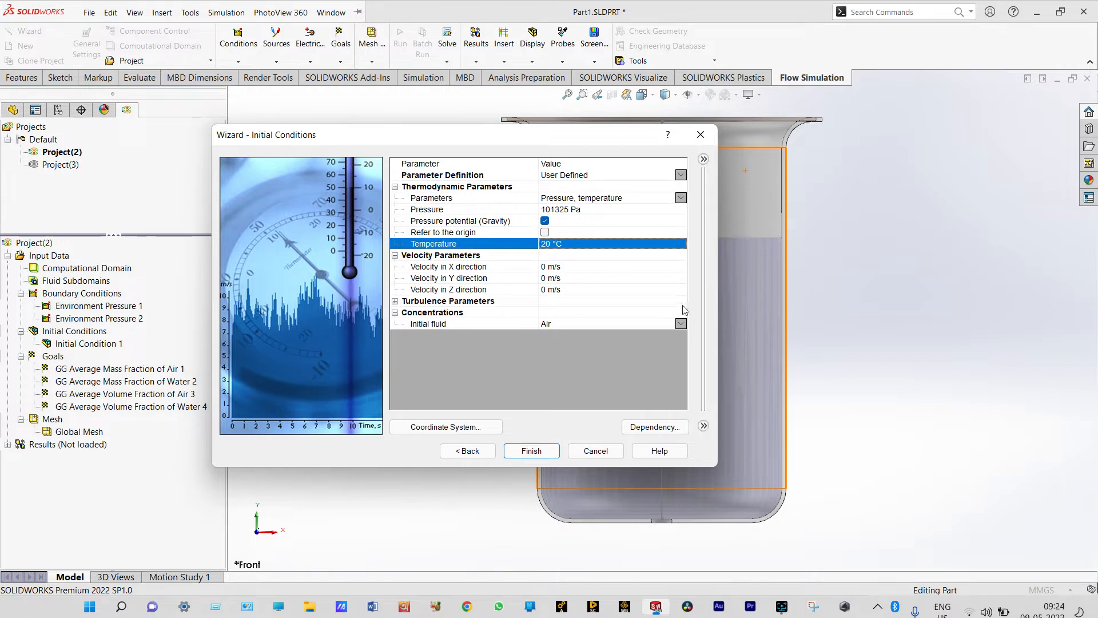
{"action": "left_click", "coordinate": [540, 451]}
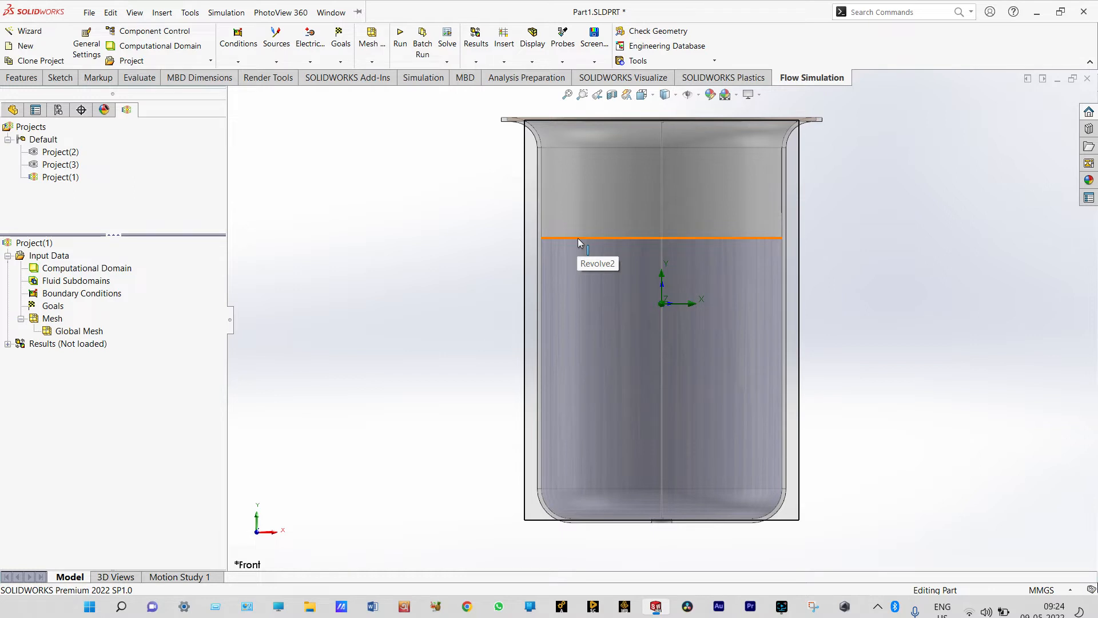
Create an initial condition on the Revolve2 solid body with solid components disabled and Water as the substance
{"action": "left_click", "coordinate": [238, 45]}
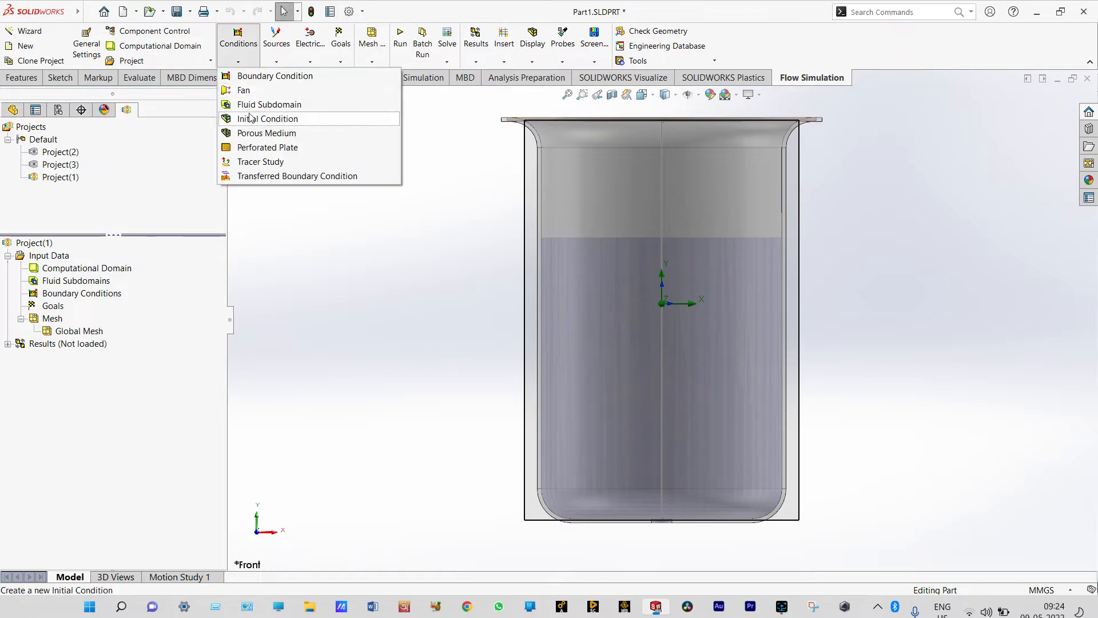
{"action": "left_click", "coordinate": [251, 118]}
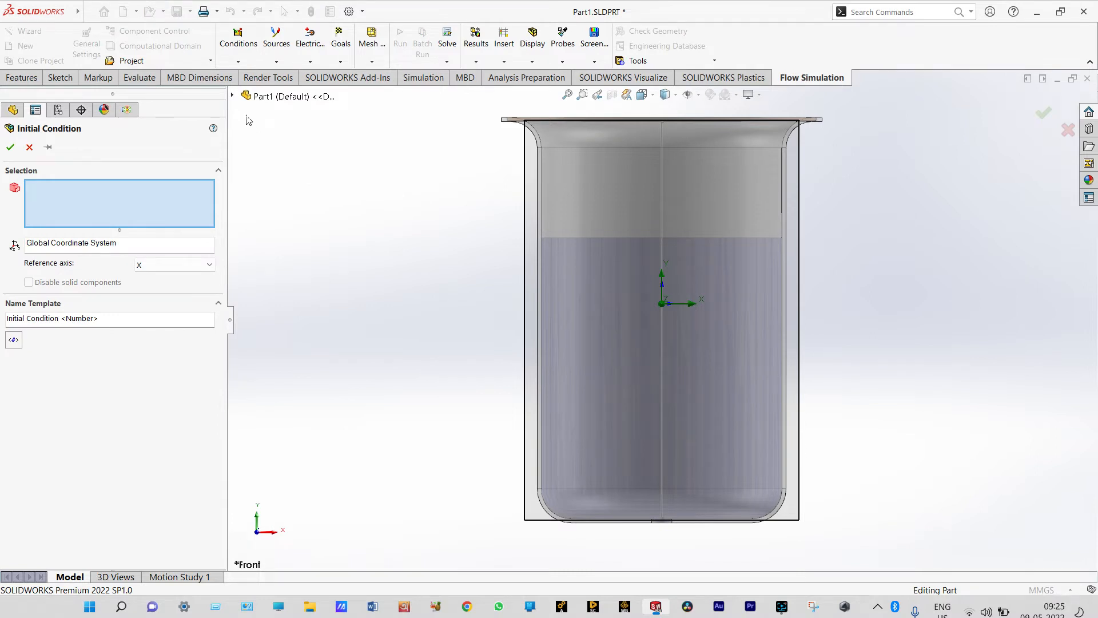
{"action": "left_click", "coordinate": [232, 96]}
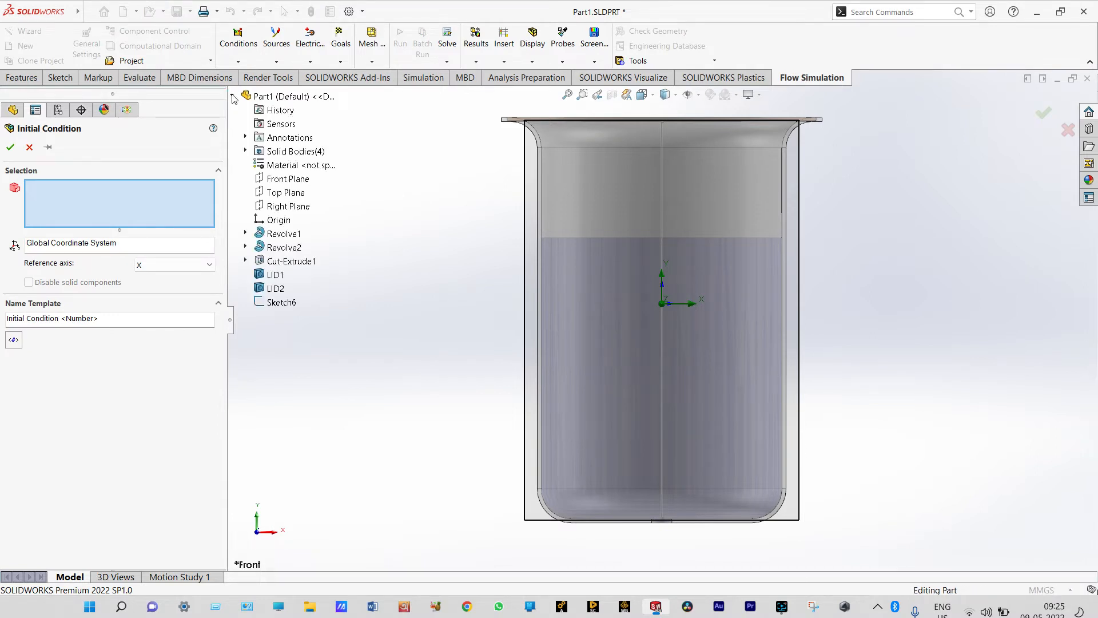
{"action": "left_click", "coordinate": [245, 151]}
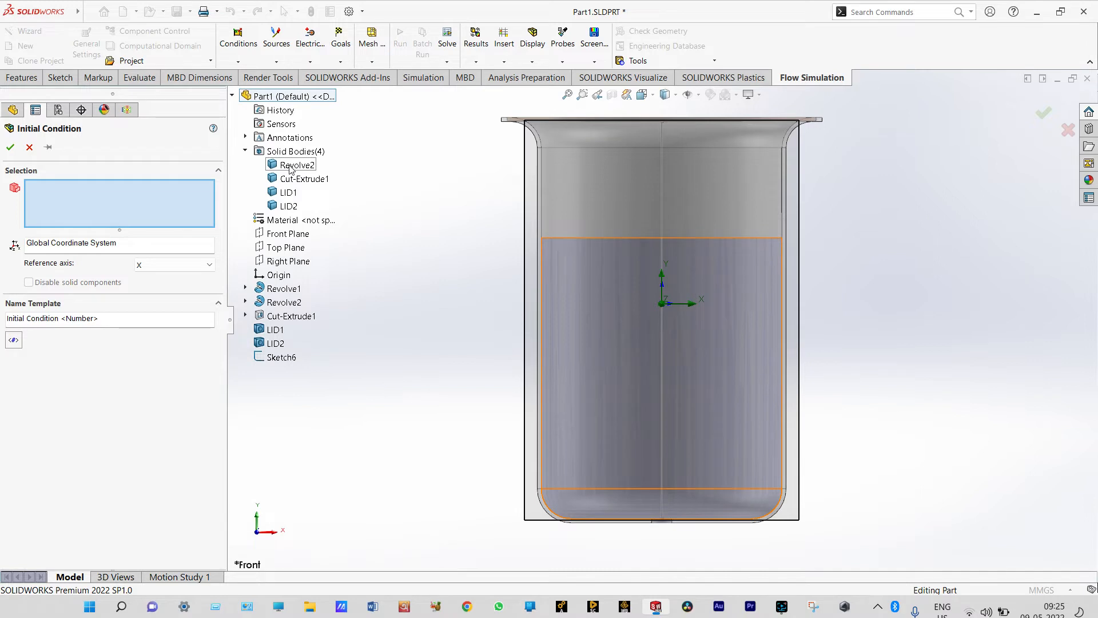
{"action": "left_click", "coordinate": [291, 166]}
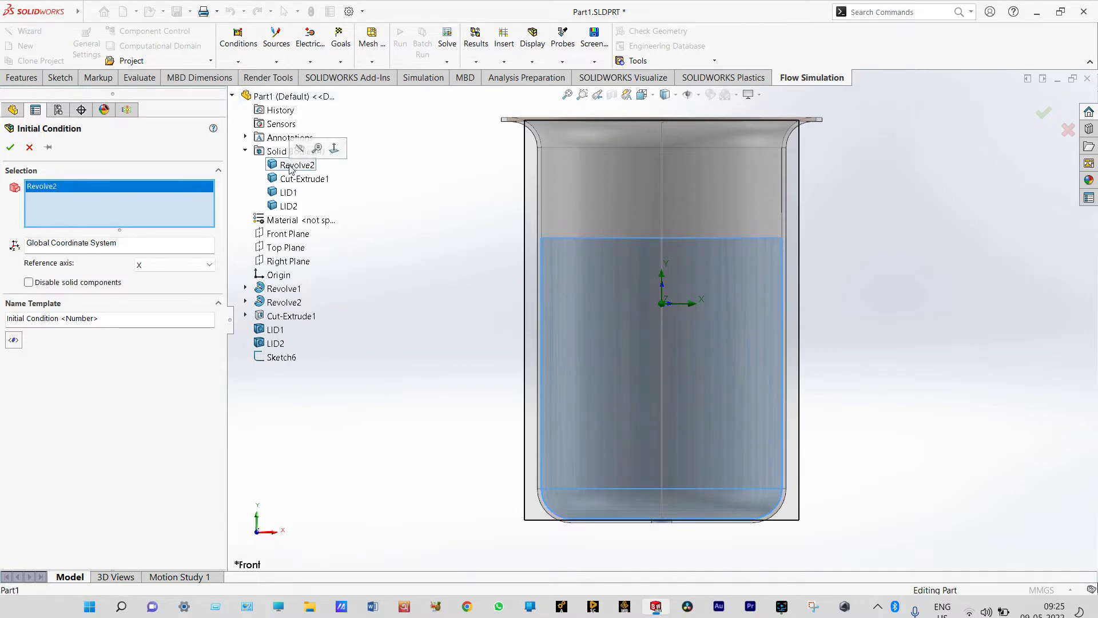
{"action": "left_click", "coordinate": [29, 282]}
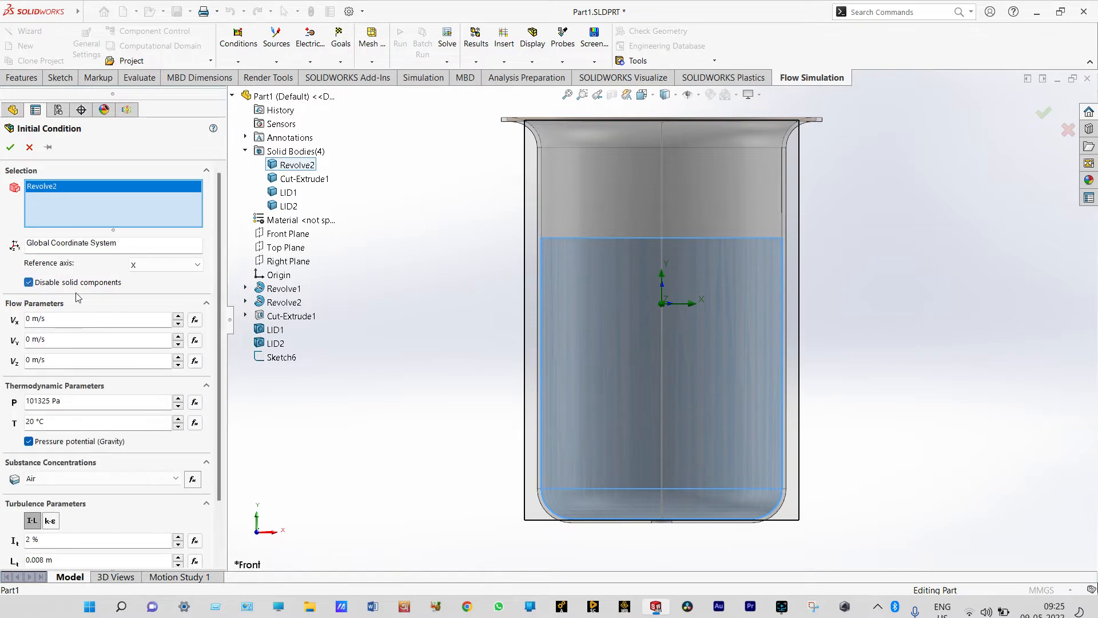
{"action": "left_click", "coordinate": [178, 481]}
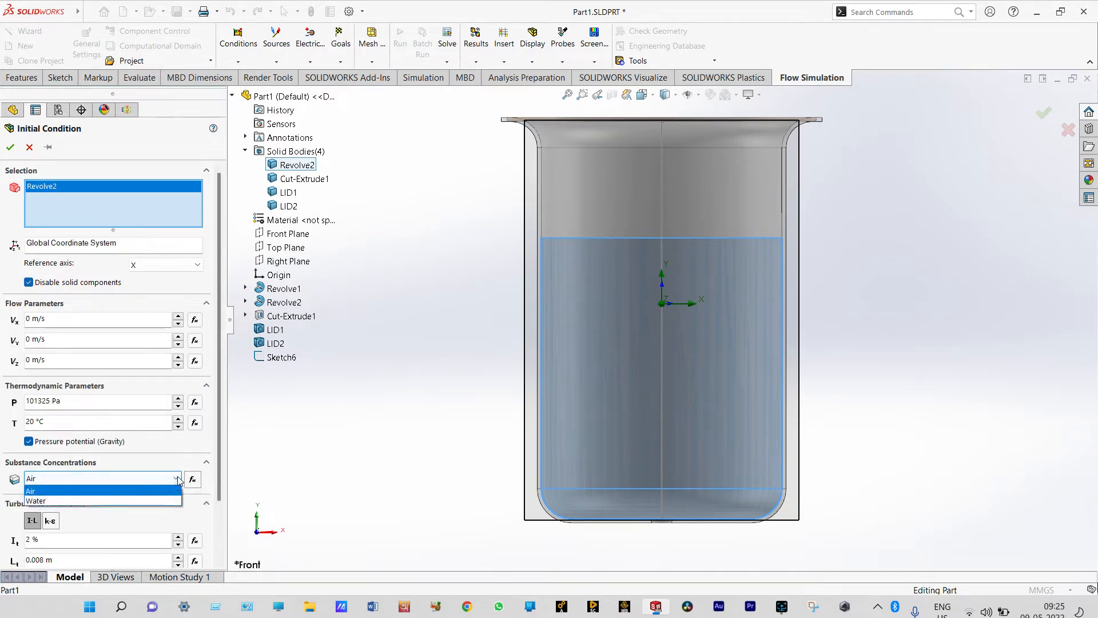
{"action": "left_click", "coordinate": [127, 498]}
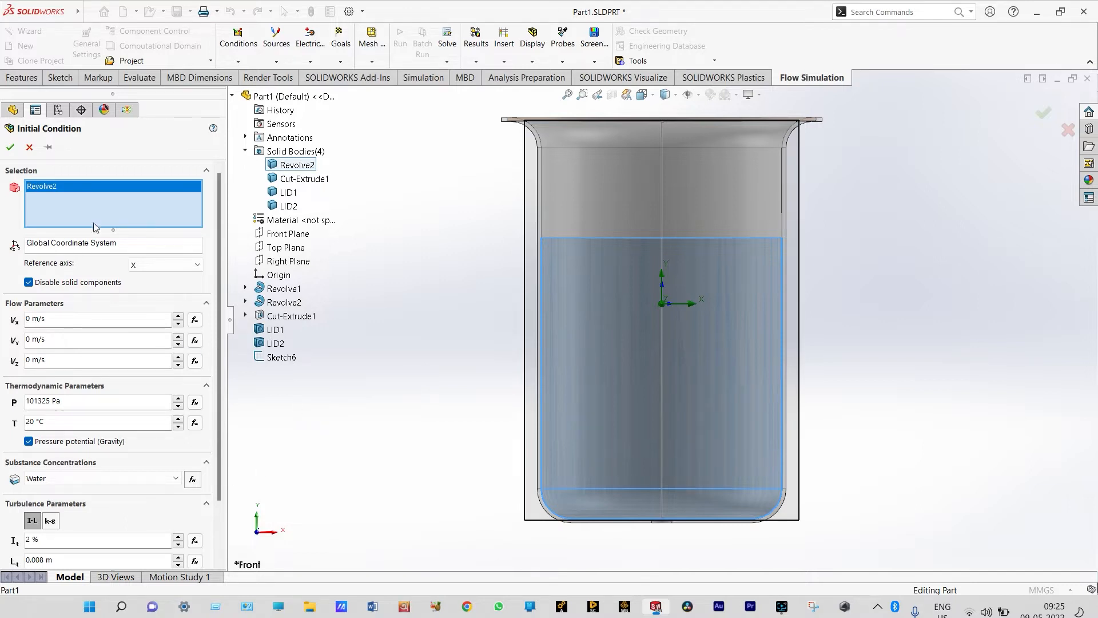
{"action": "left_click", "coordinate": [10, 148]}
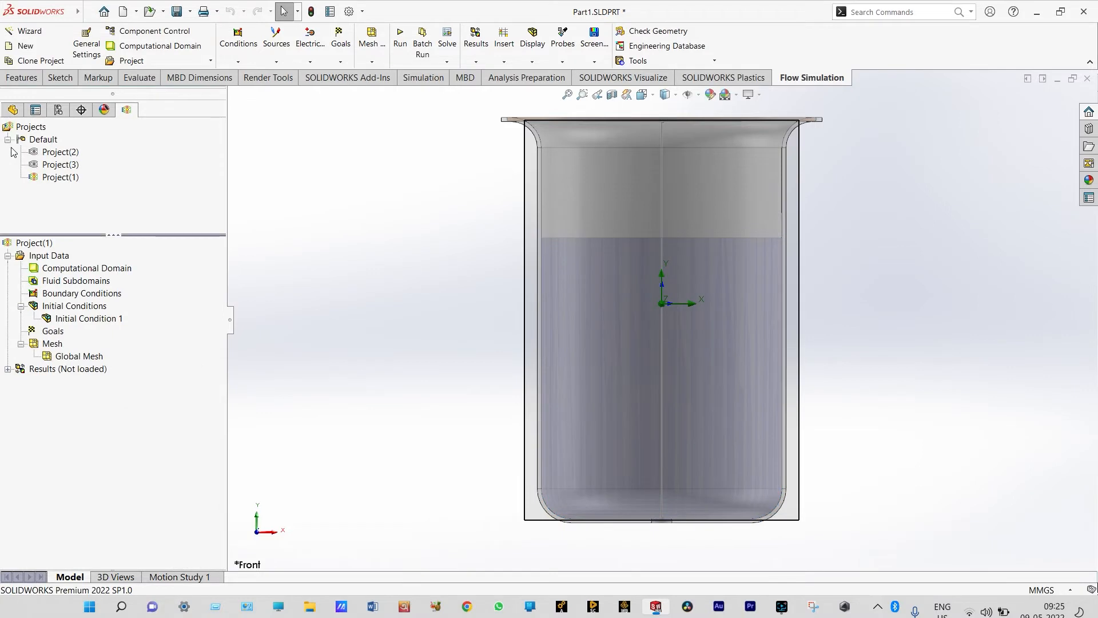
{"action": "right_click", "coordinate": [106, 294]}
{"action": "left_click", "coordinate": [130, 301]}
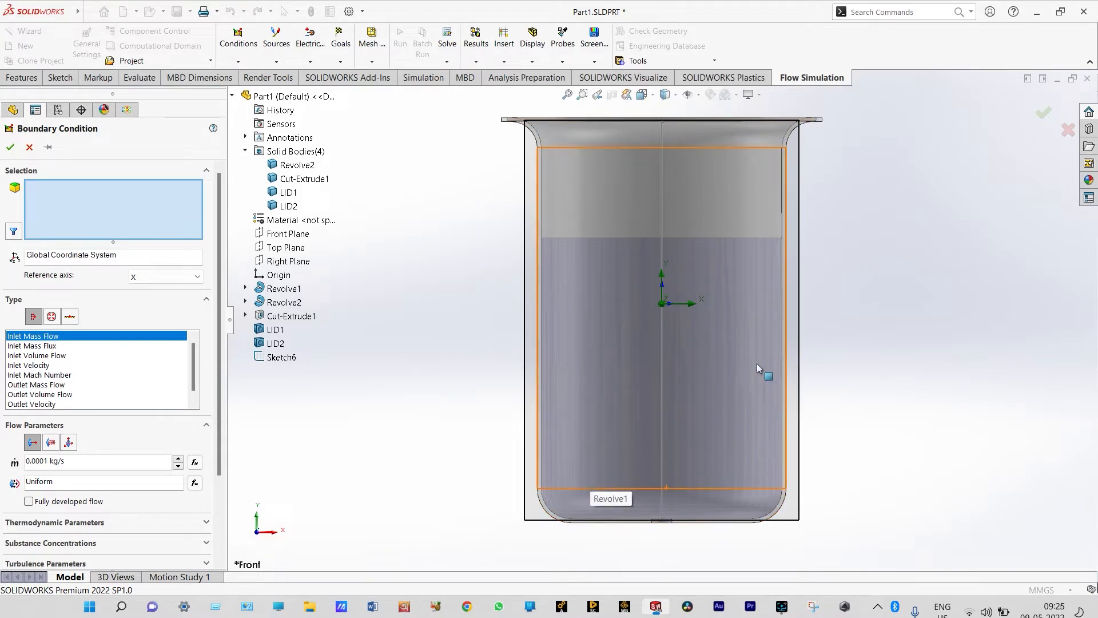
{"action": "left_click", "coordinate": [52, 316]}
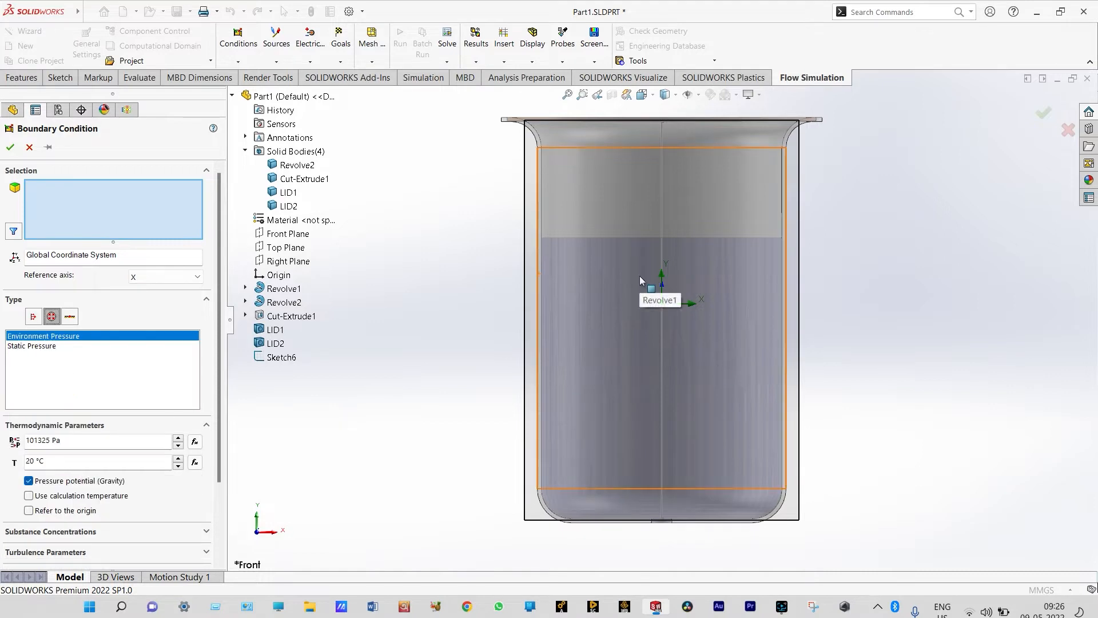
{"action": "right_click", "coordinate": [849, 273]}
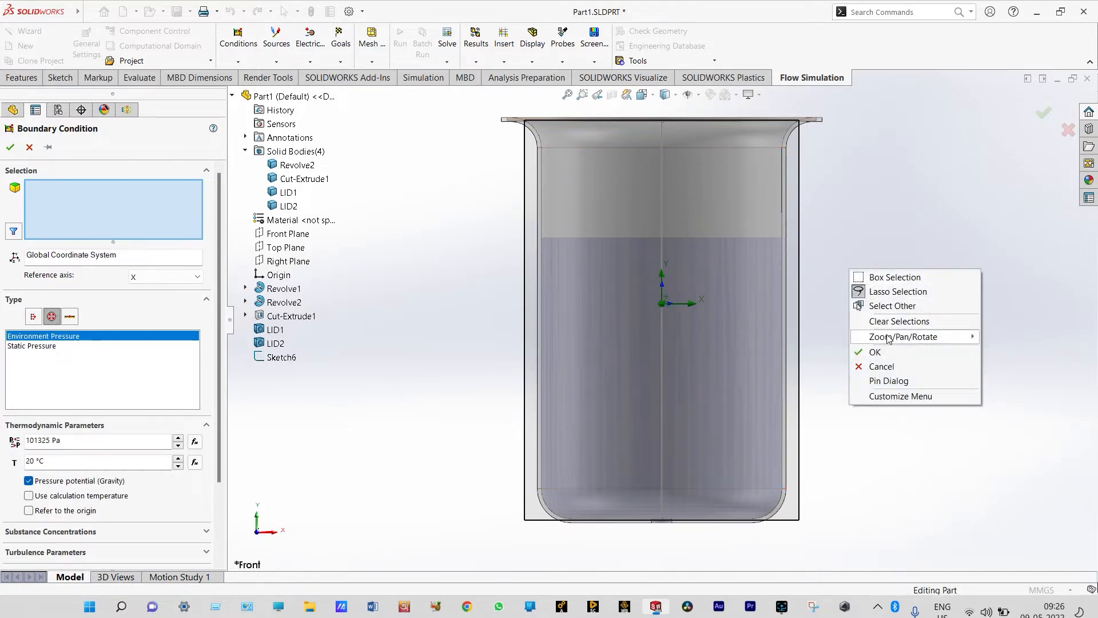
{"action": "mouse_move", "coordinate": [888, 339]}
{"action": "middle_click_drag", "start_coordinate": [837, 344], "coordinate": [801, 434]}
{"action": "scroll", "coordinate": [749, 342], "scroll_direction": "up", "scroll_amount": 3}
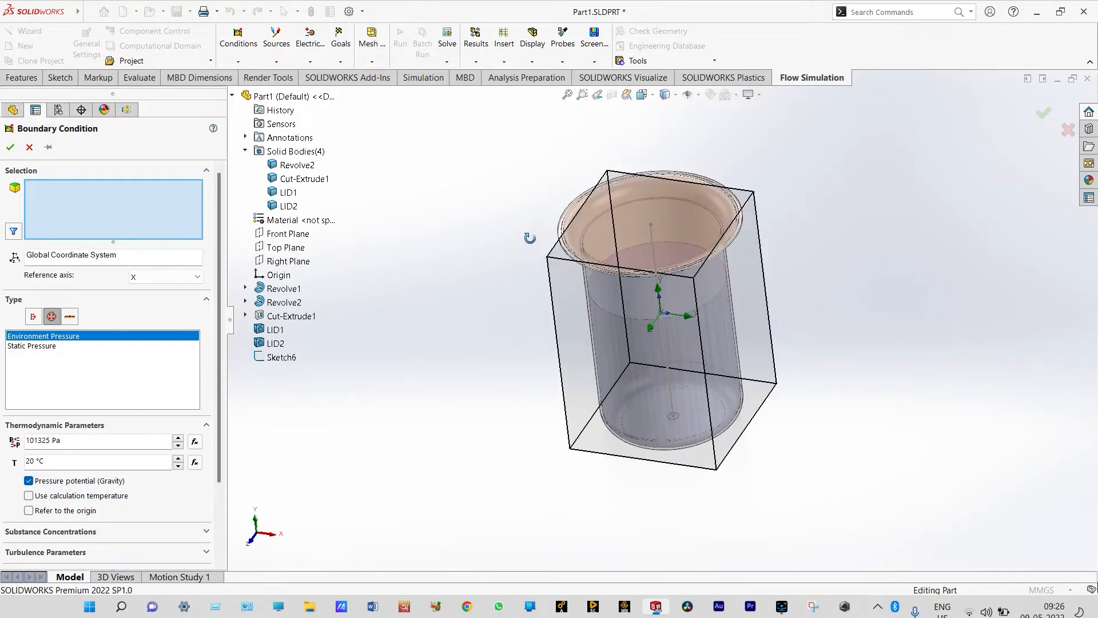
{"action": "key", "text": "Escape"}
Hide the computational domain box around the vessel
{"action": "left_click", "coordinate": [109, 269]}
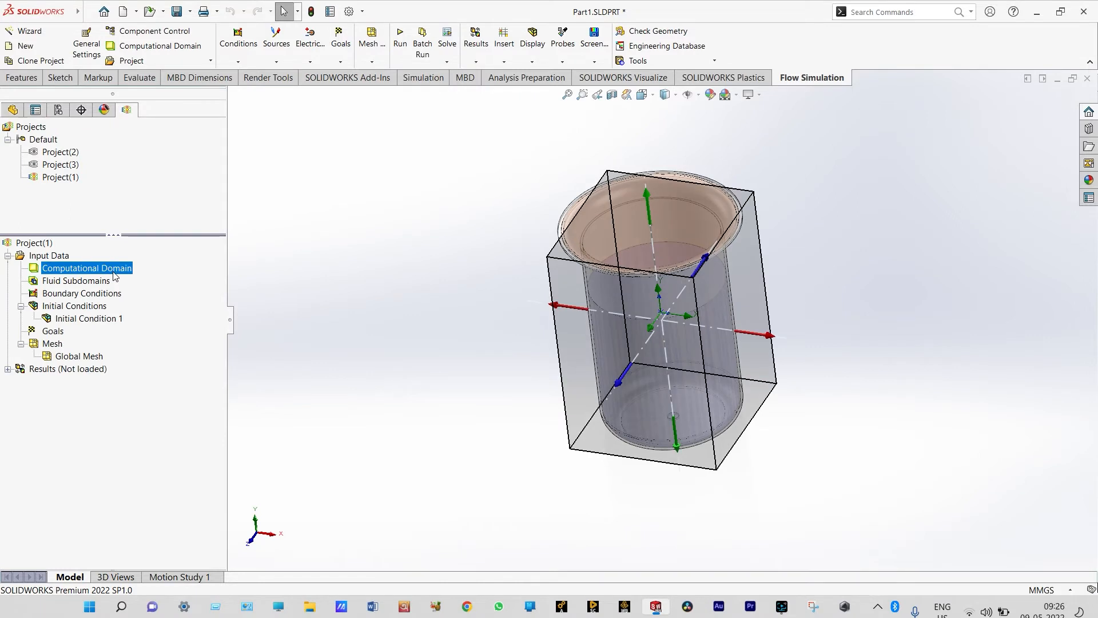
{"action": "right_click", "coordinate": [115, 276]}
{"action": "left_click", "coordinate": [135, 294]}
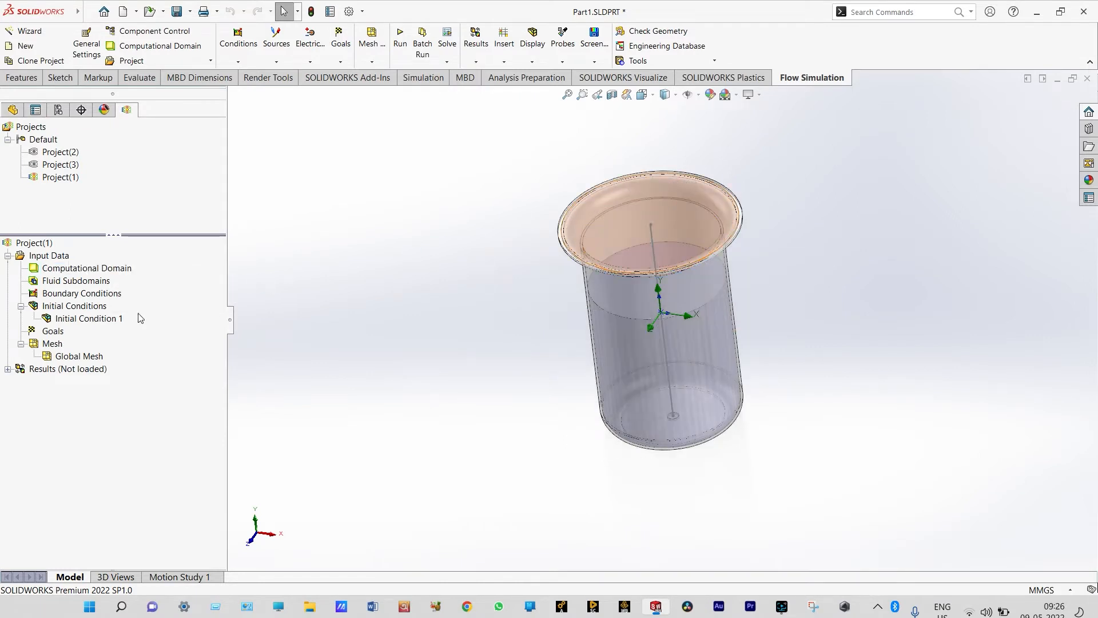
Create an Environment Pressure boundary condition on the LID1 body closing the vessel's top opening
{"action": "right_click", "coordinate": [95, 296]}
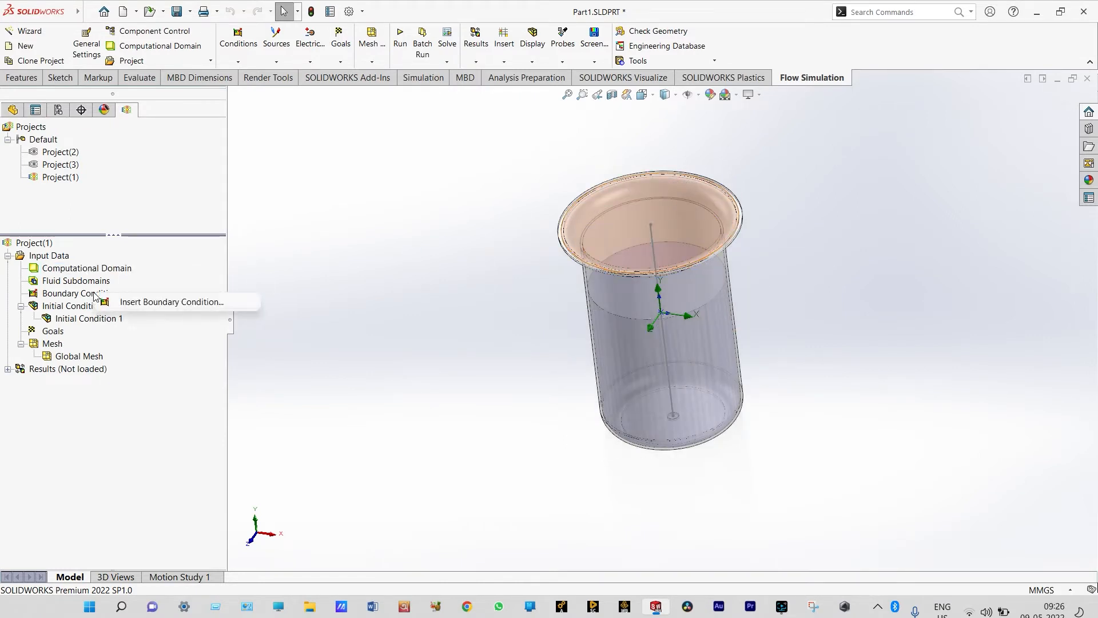
{"action": "left_click", "coordinate": [144, 303]}
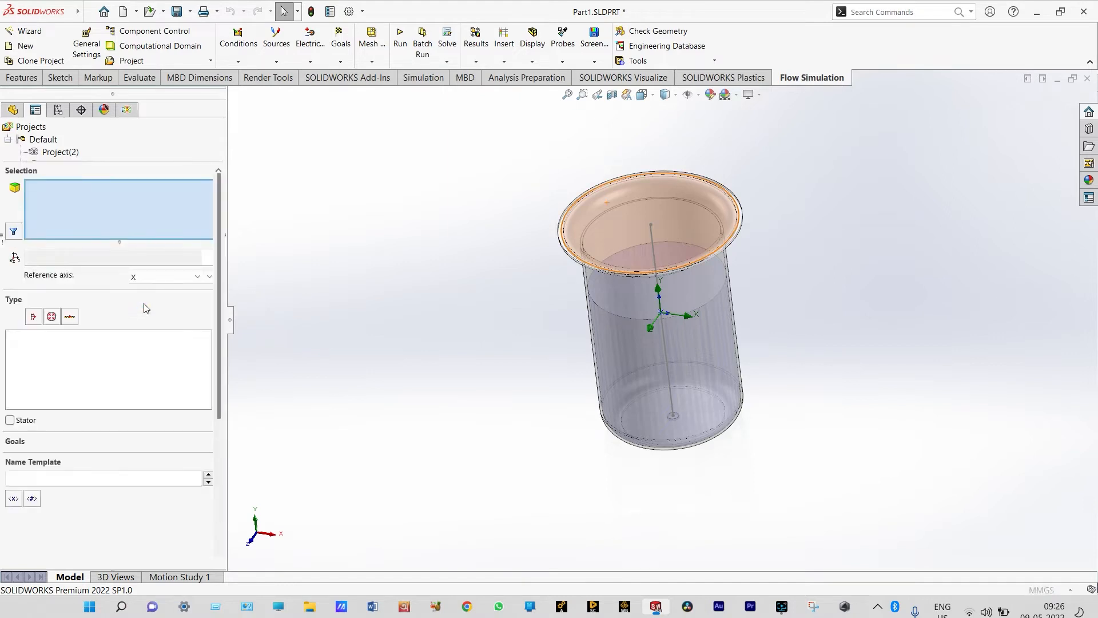
{"action": "left_click", "coordinate": [52, 318]}
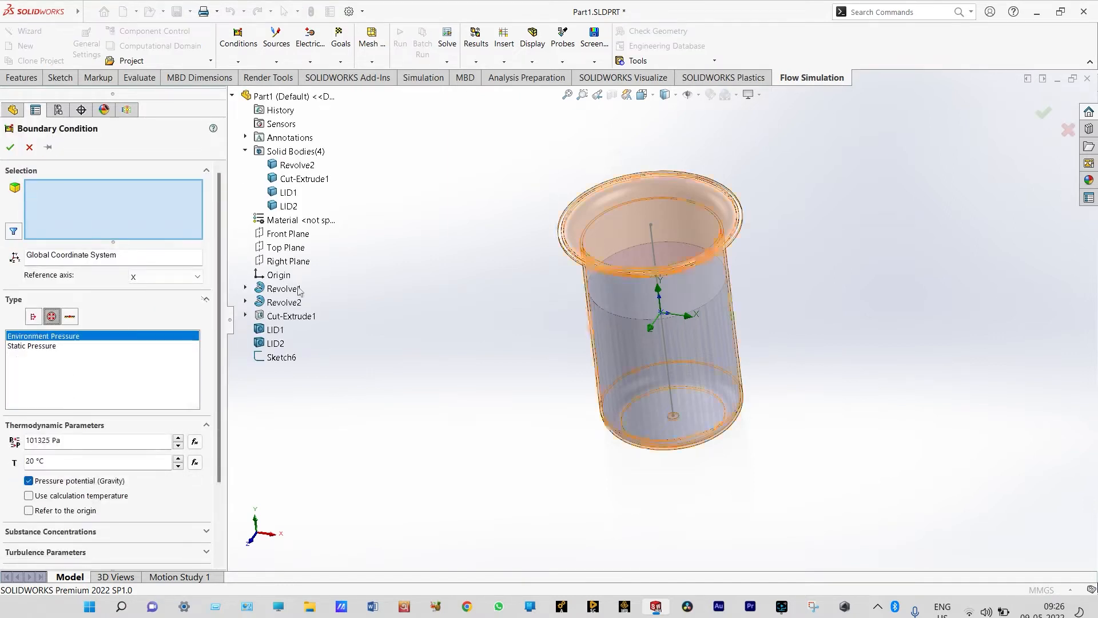
{"action": "right_click", "coordinate": [626, 220]}
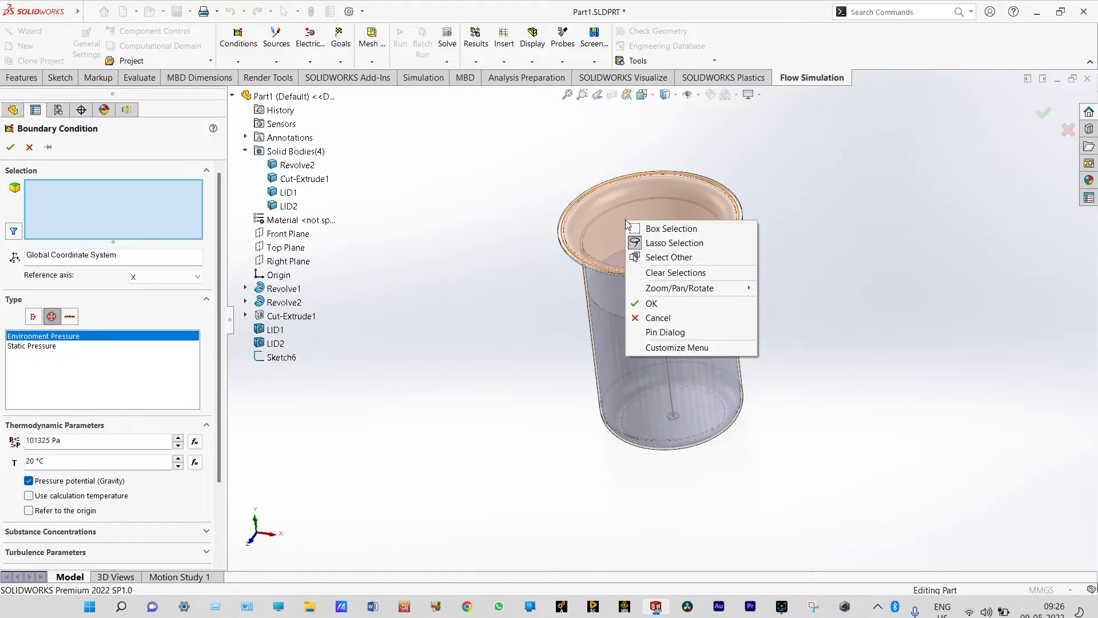
{"action": "left_click", "coordinate": [658, 257]}
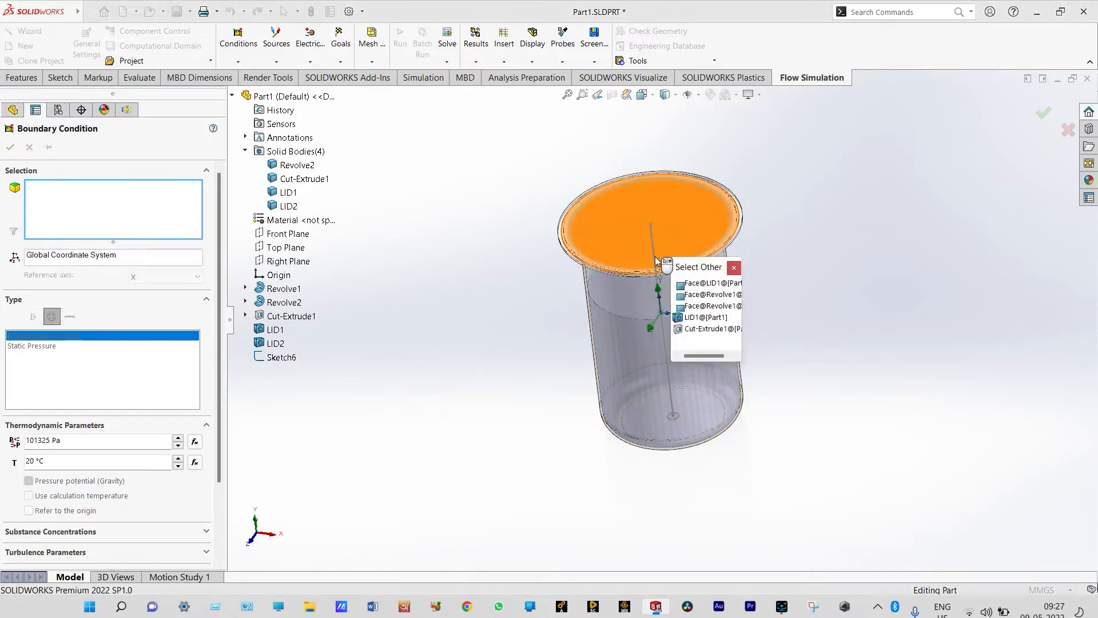
{"action": "left_click", "coordinate": [704, 317]}
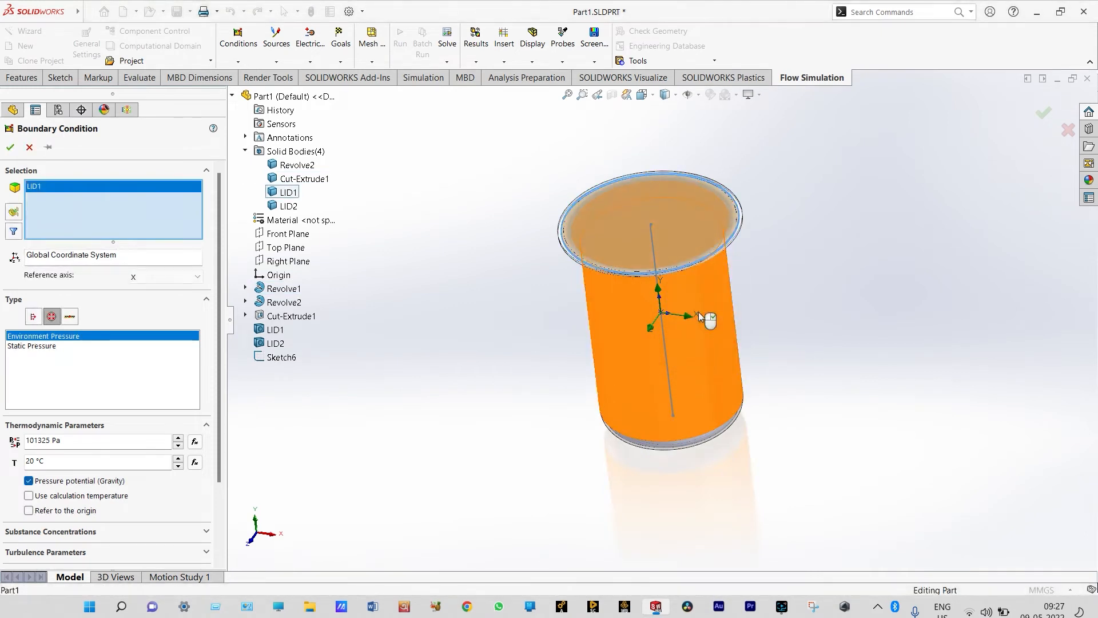
{"action": "left_click", "coordinate": [11, 147]}
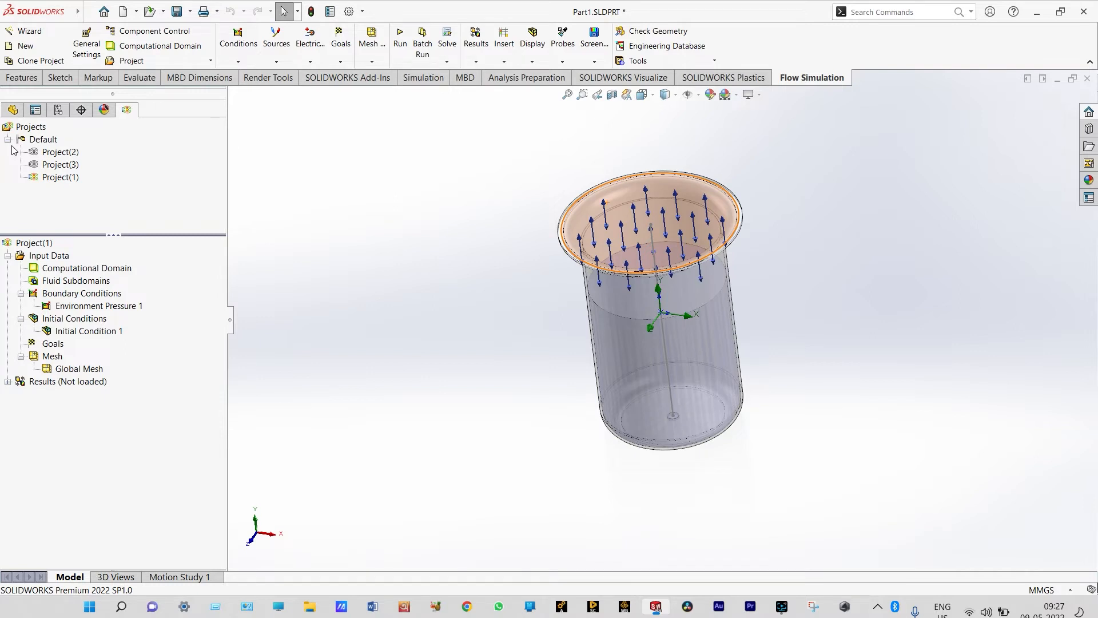
Create an Environment Pressure boundary condition on the LID2 face at the small hole in the vessel's base
{"action": "right_click", "coordinate": [496, 376]}
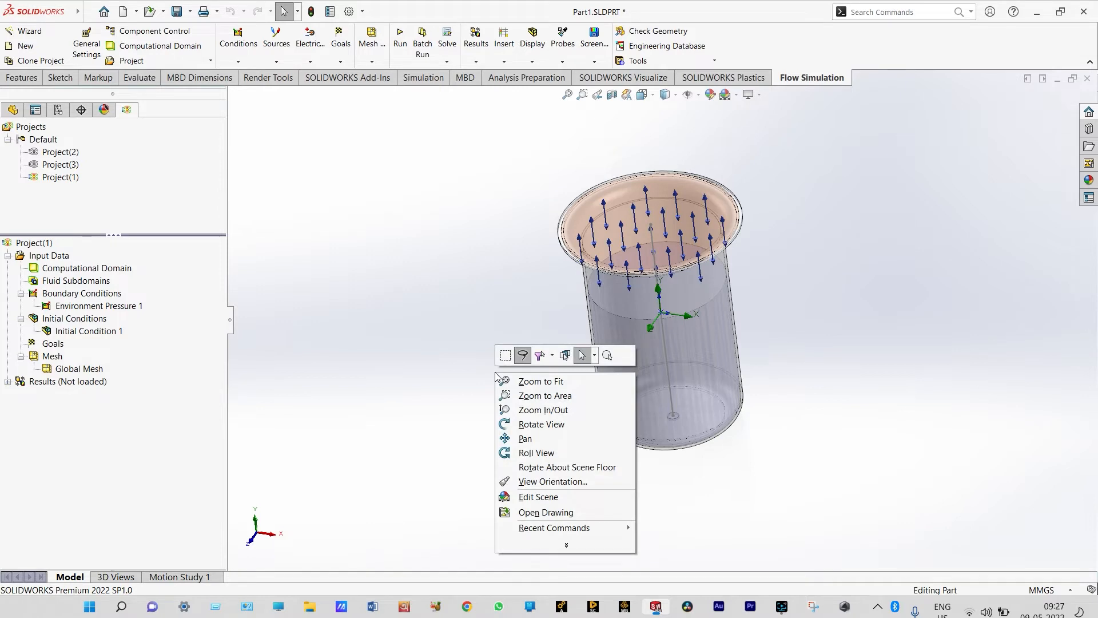
{"action": "left_click", "coordinate": [527, 427]}
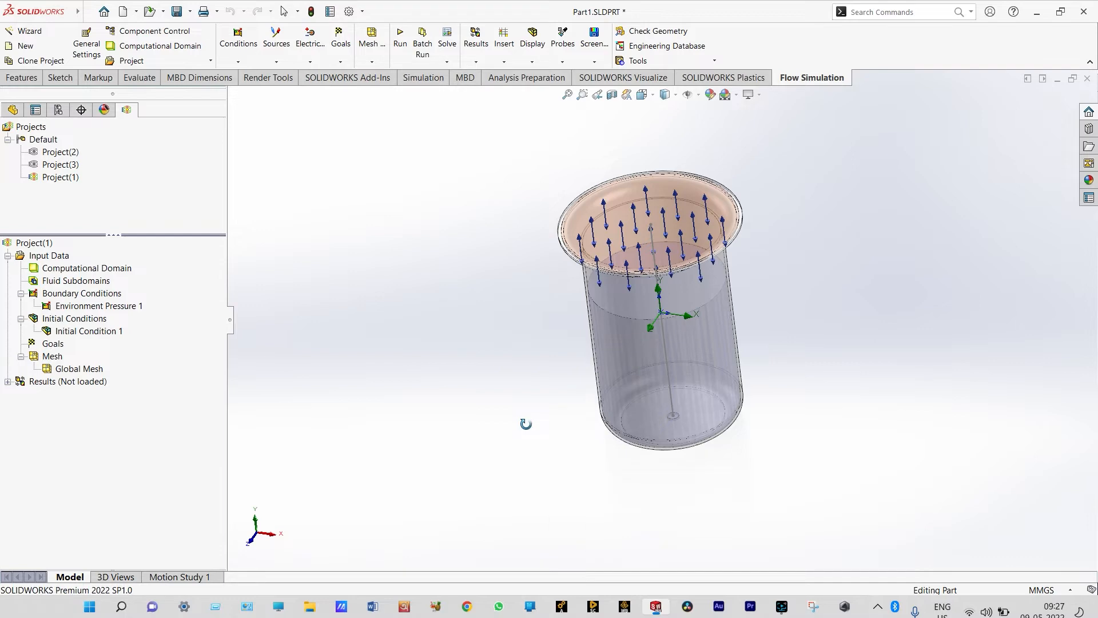
{"action": "left_click_drag", "start_coordinate": [526, 424], "coordinate": [514, 326]}
{"action": "scroll", "coordinate": [515, 329], "scroll_direction": "down", "scroll_amount": 5}
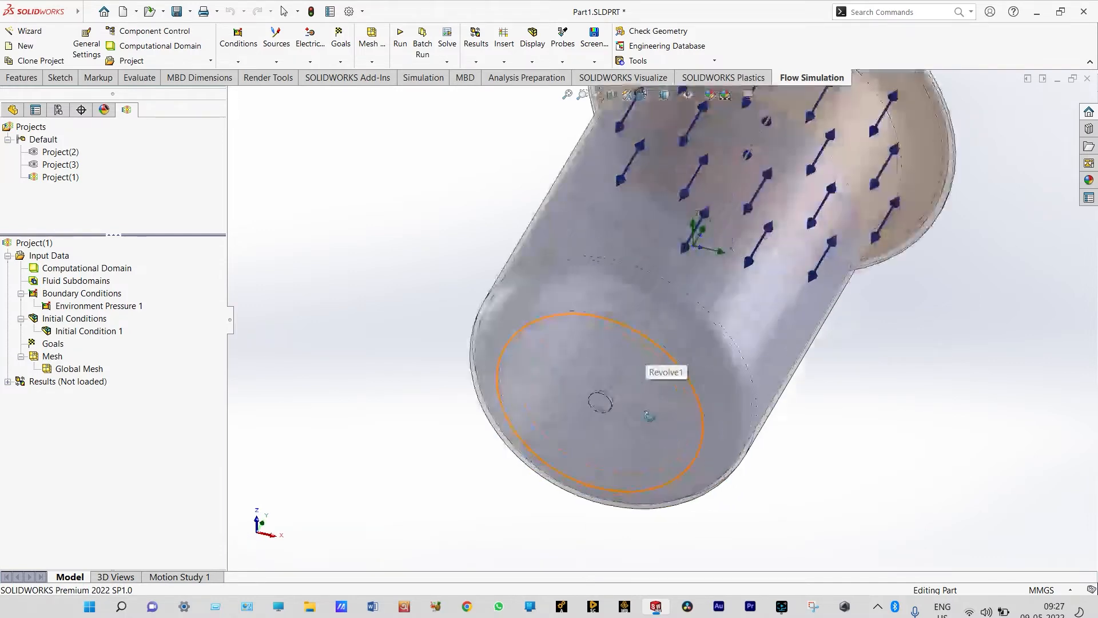
{"action": "right_click", "coordinate": [371, 432]}
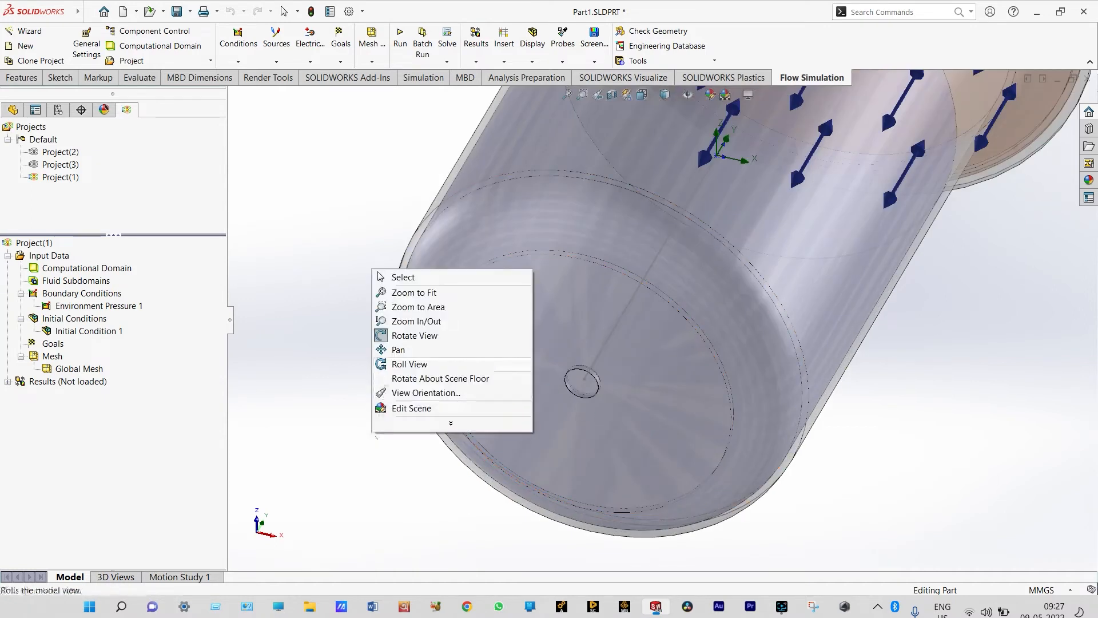
{"action": "left_click", "coordinate": [382, 336]}
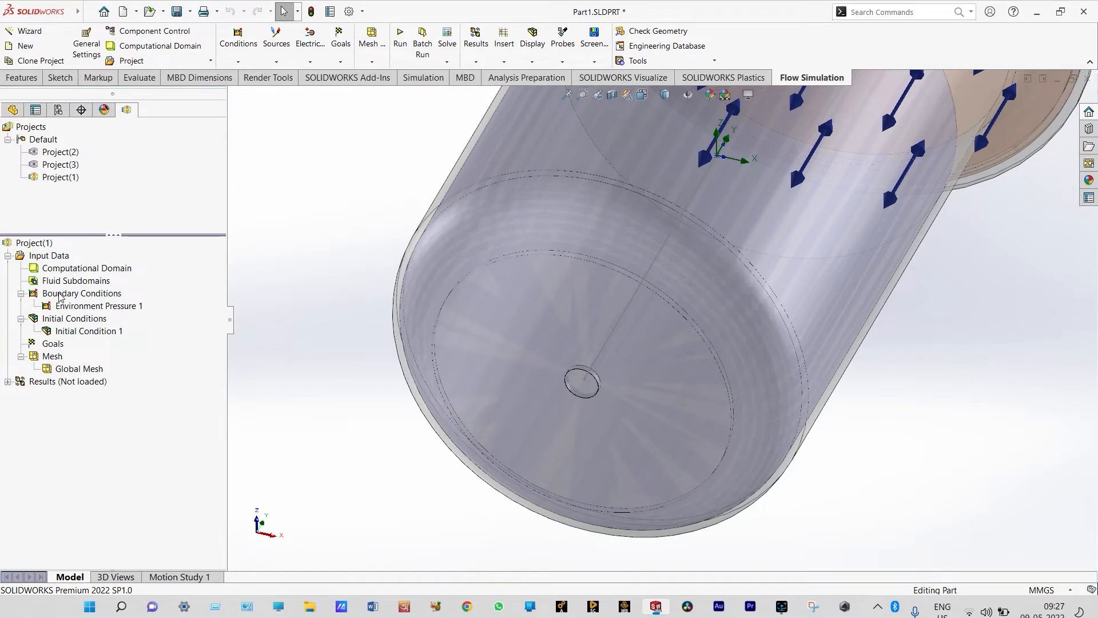
{"action": "right_click", "coordinate": [59, 296]}
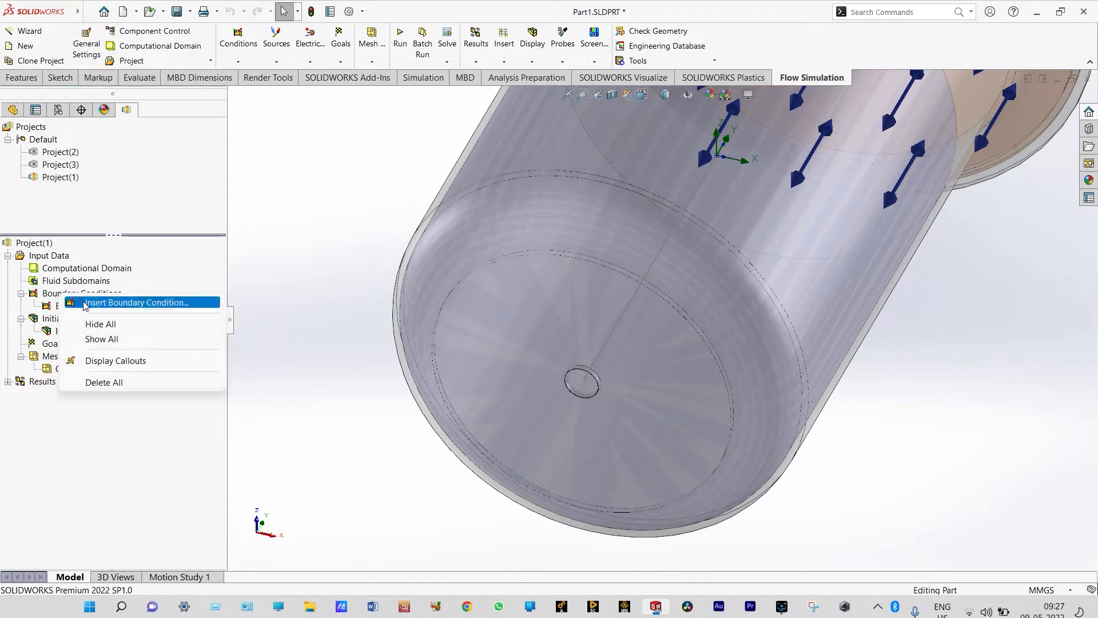
{"action": "left_click", "coordinate": [84, 304]}
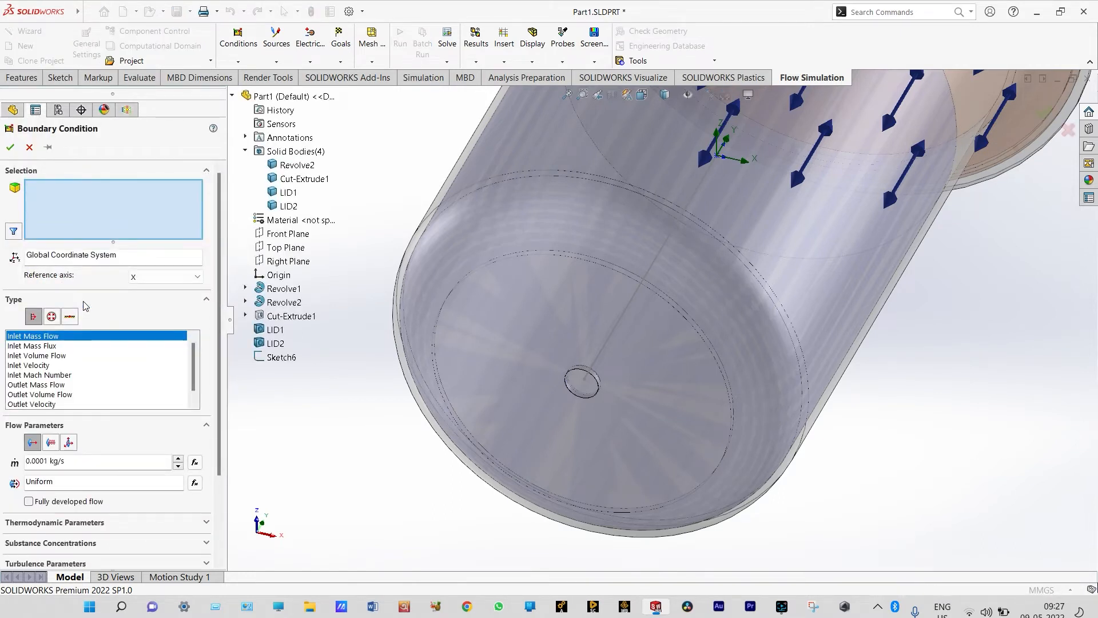
{"action": "left_click", "coordinate": [52, 317]}
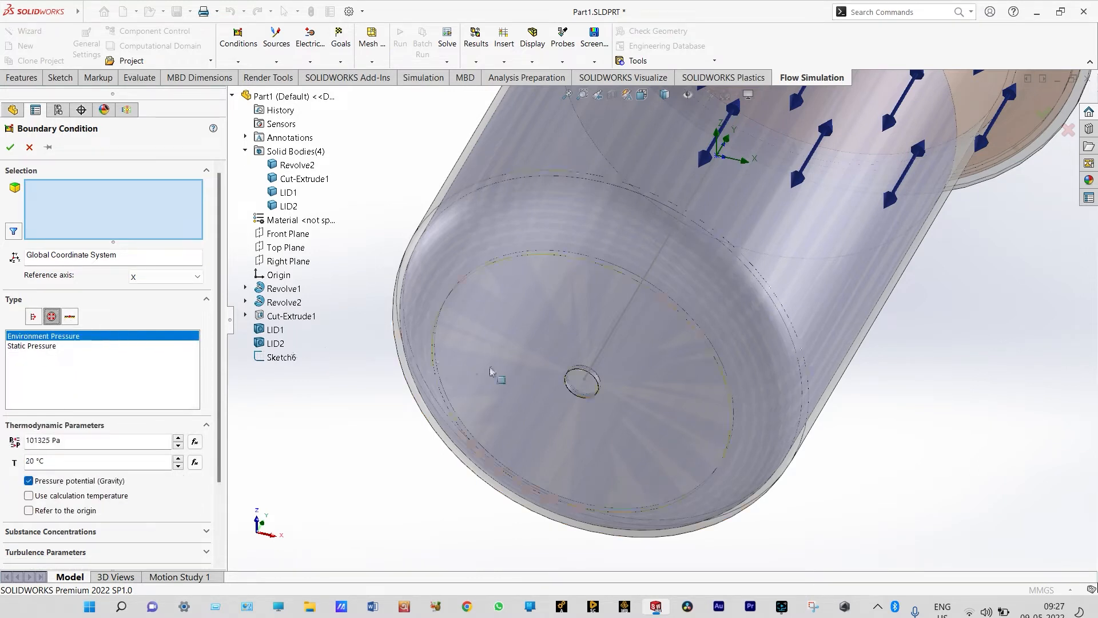
{"action": "right_click", "coordinate": [579, 386]}
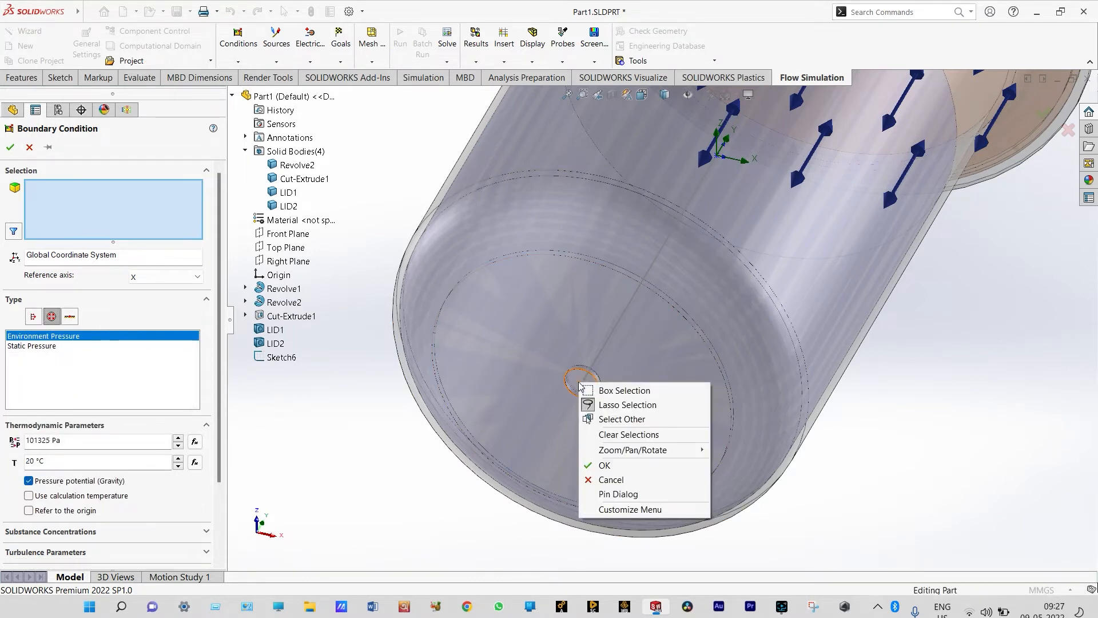
{"action": "left_click", "coordinate": [618, 418]}
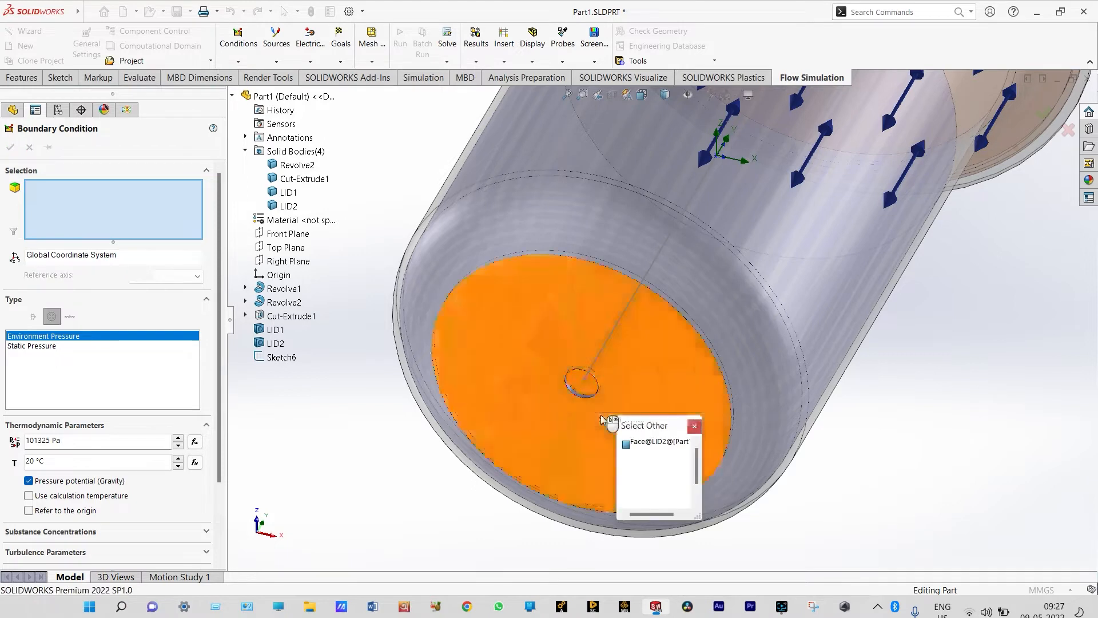
{"action": "left_click", "coordinate": [650, 444]}
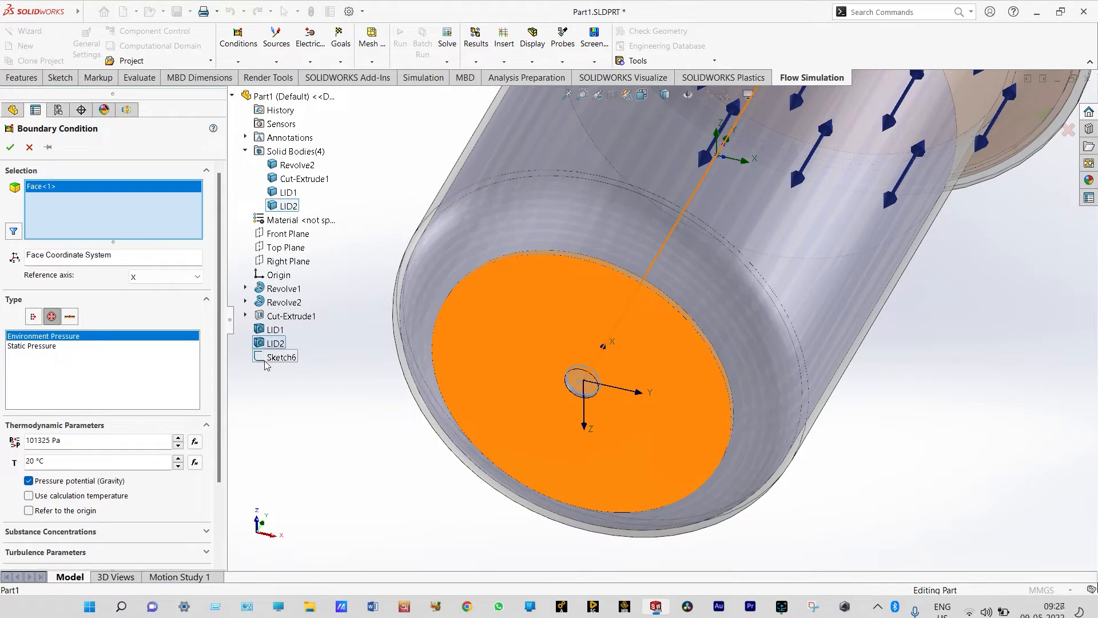
{"action": "left_click", "coordinate": [10, 147]}
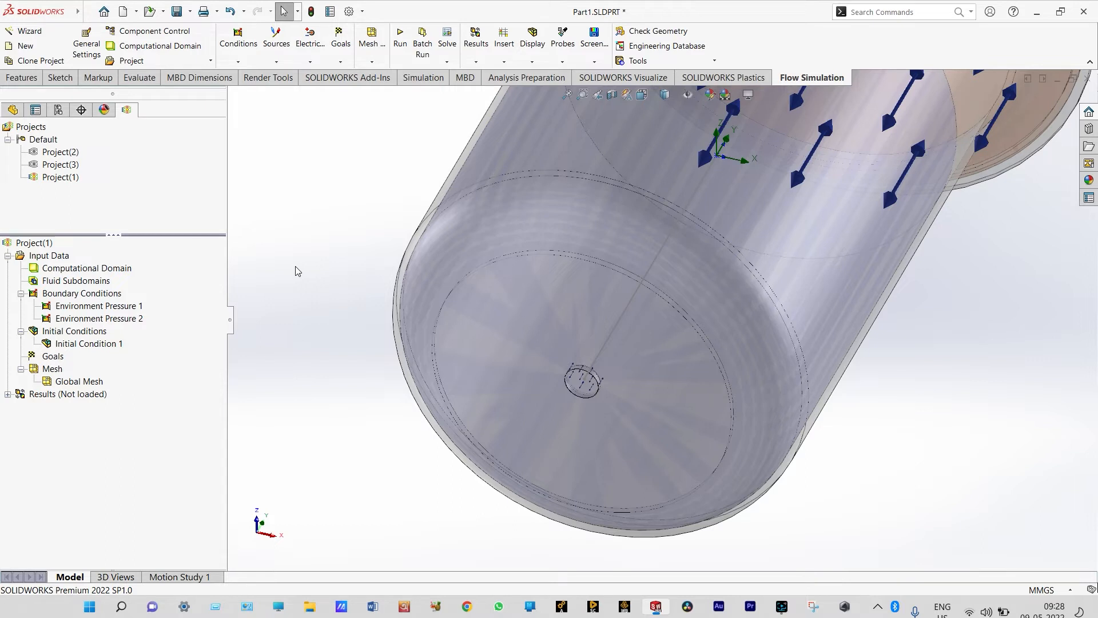
Add global goals for the average mass fraction and average volume fraction of both air and water
{"action": "right_click", "coordinate": [60, 360]}
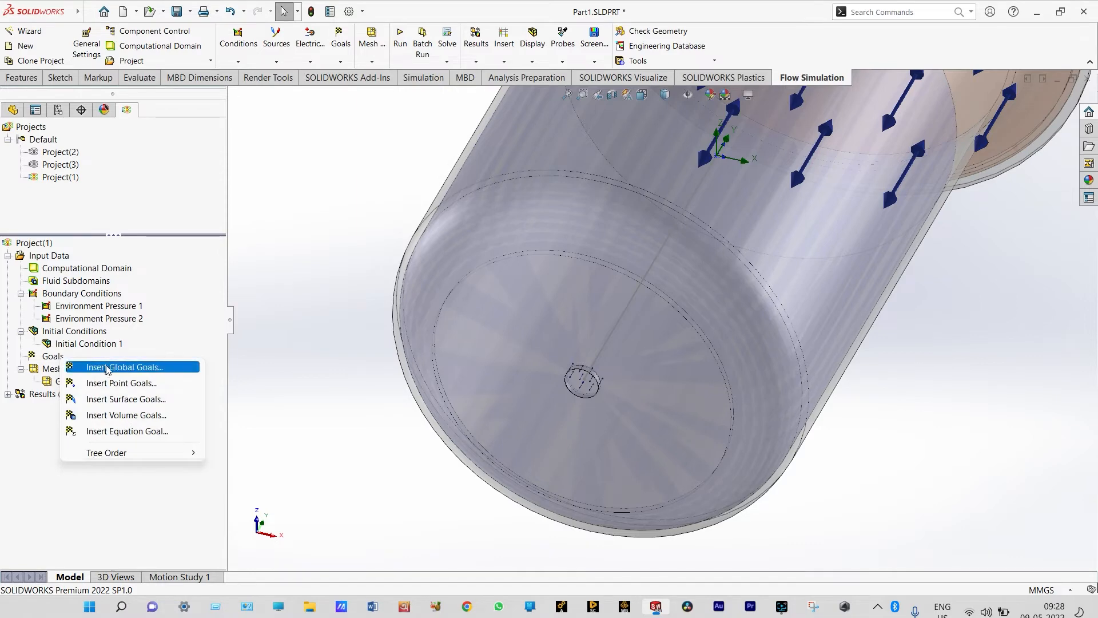
{"action": "left_click", "coordinate": [106, 368]}
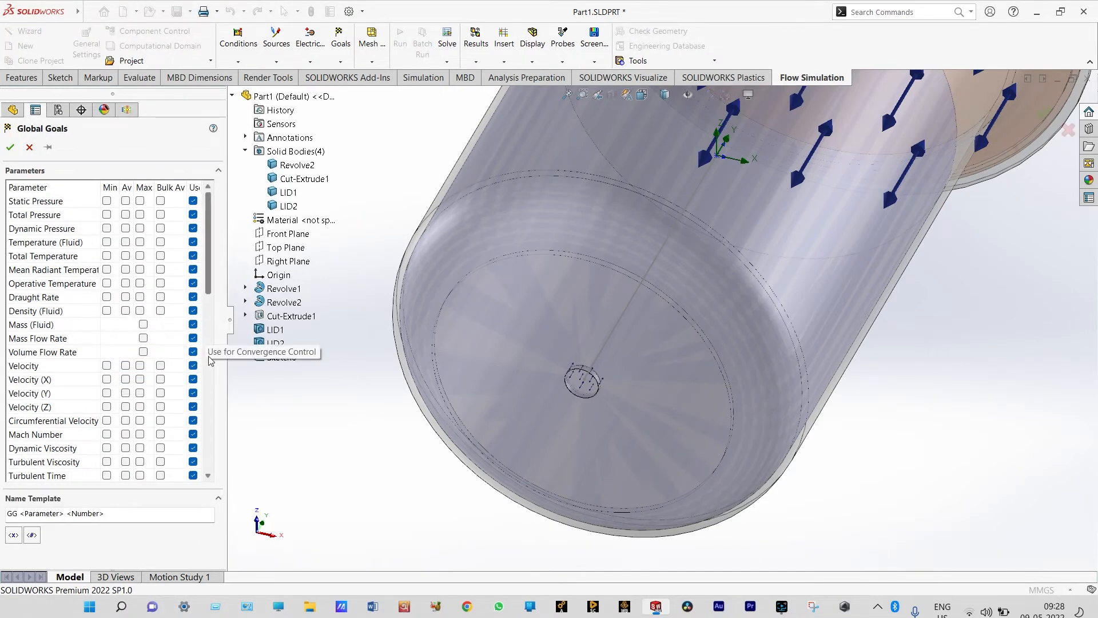
{"action": "left_click", "coordinate": [208, 475]}
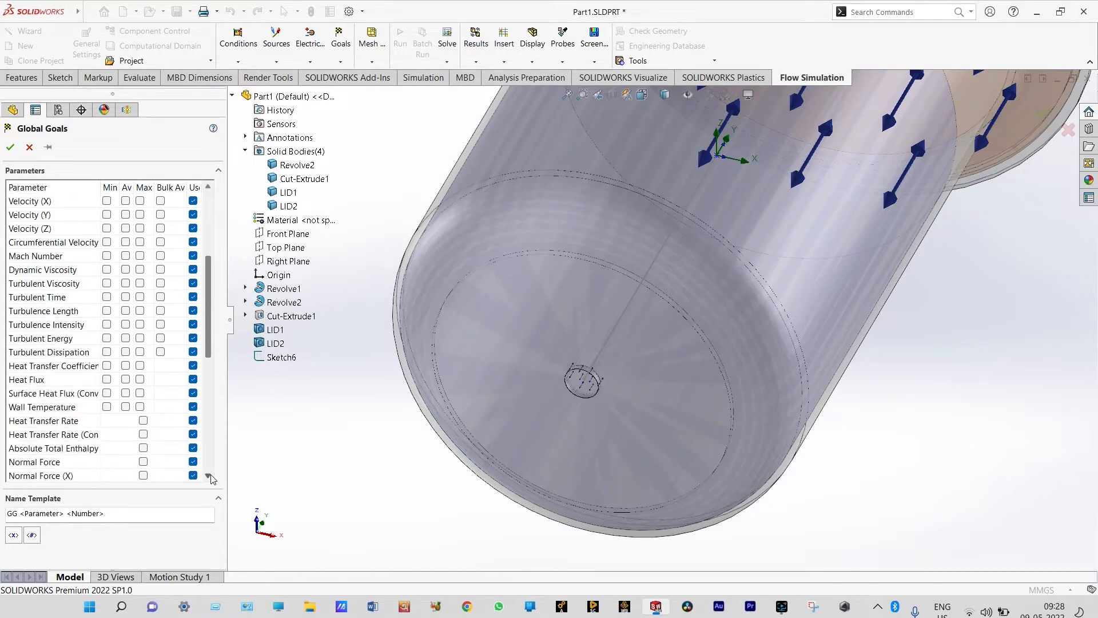
{"action": "left_click", "coordinate": [209, 476]}
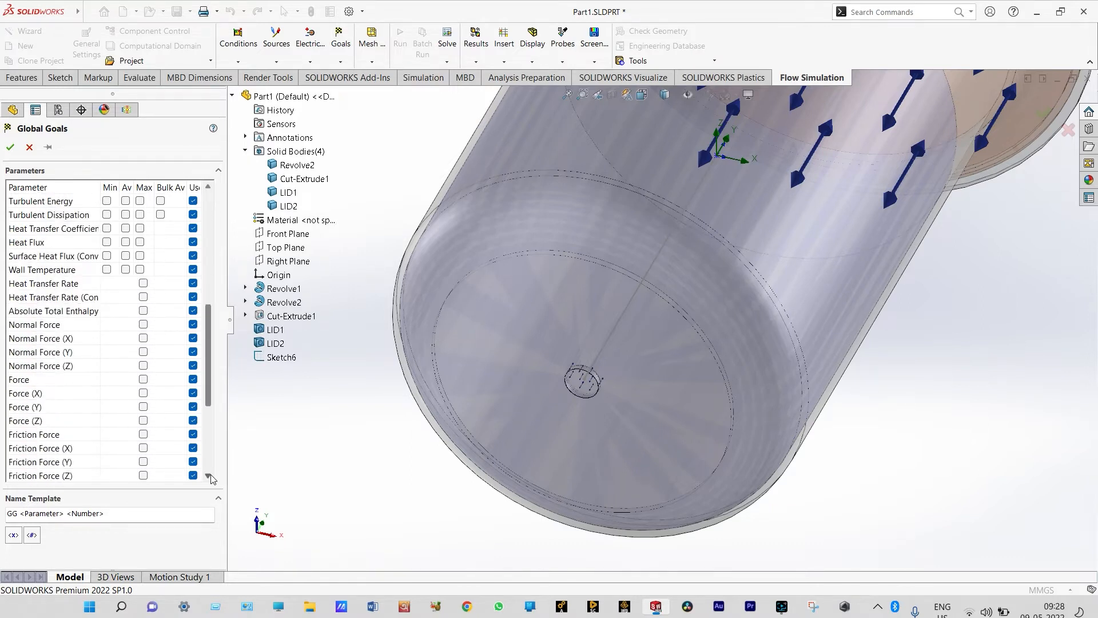
{"action": "left_click", "coordinate": [208, 476]}
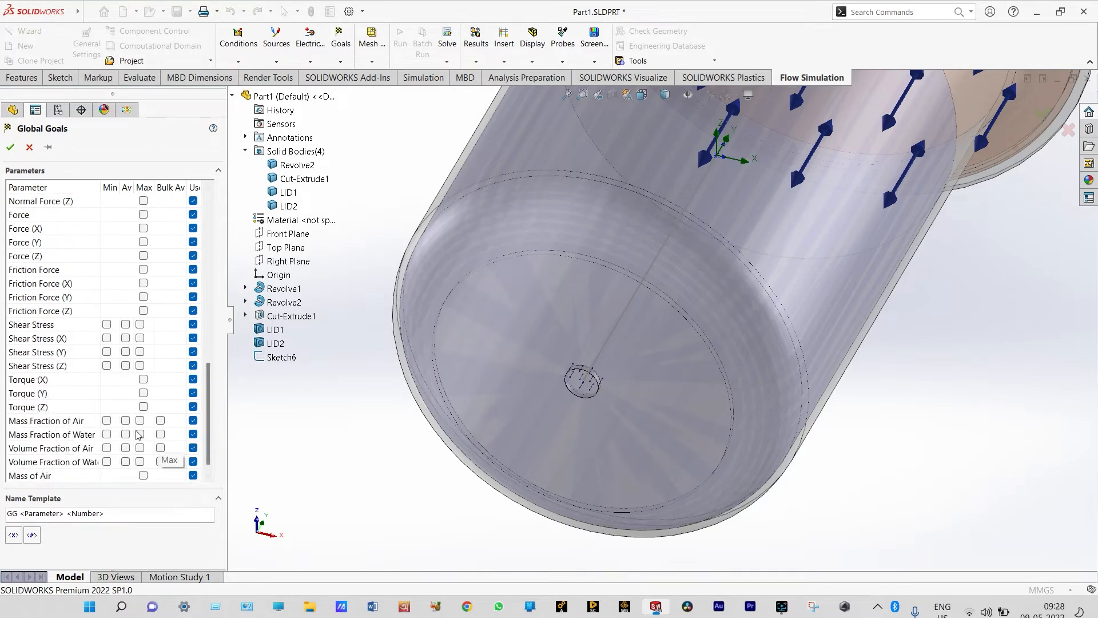
{"action": "left_click", "coordinate": [126, 421]}
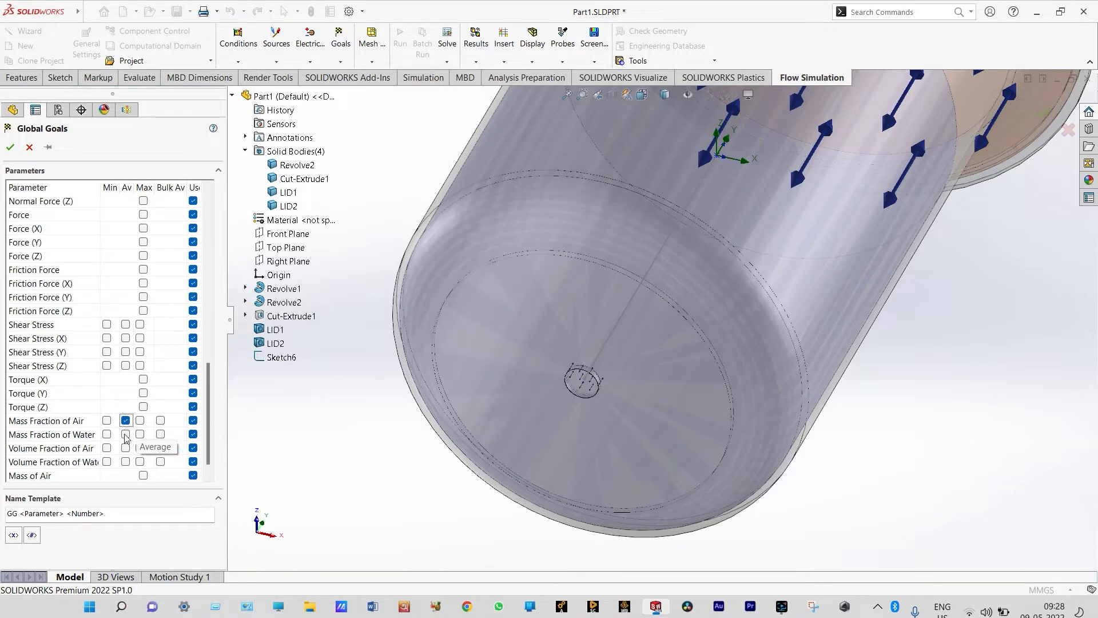
{"action": "left_click", "coordinate": [126, 435]}
{"action": "left_click", "coordinate": [125, 448]}
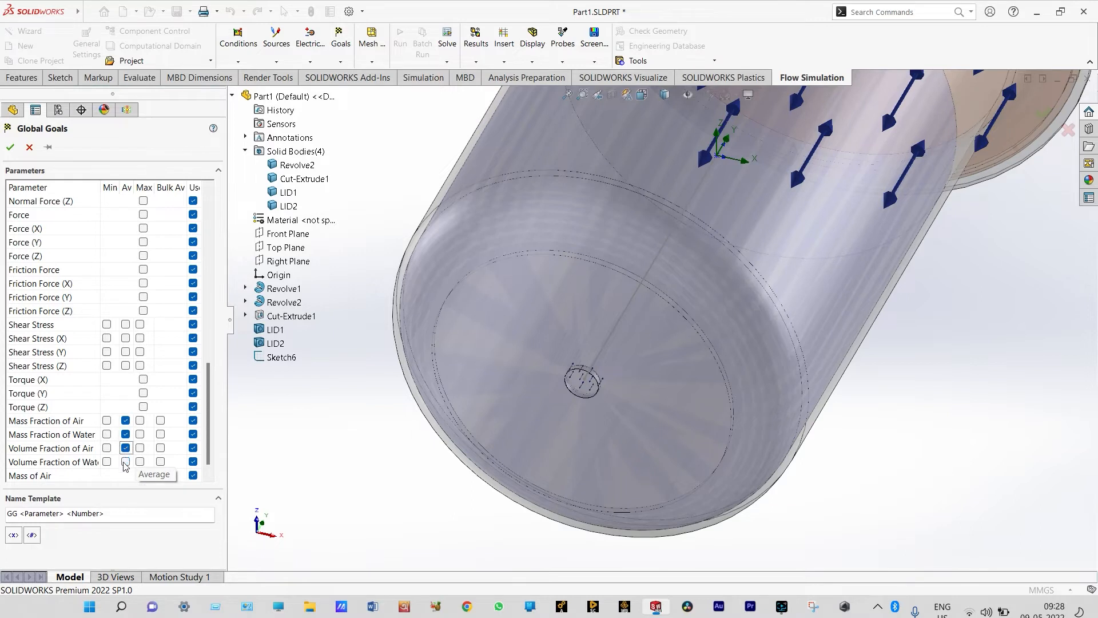
{"action": "left_click", "coordinate": [125, 462]}
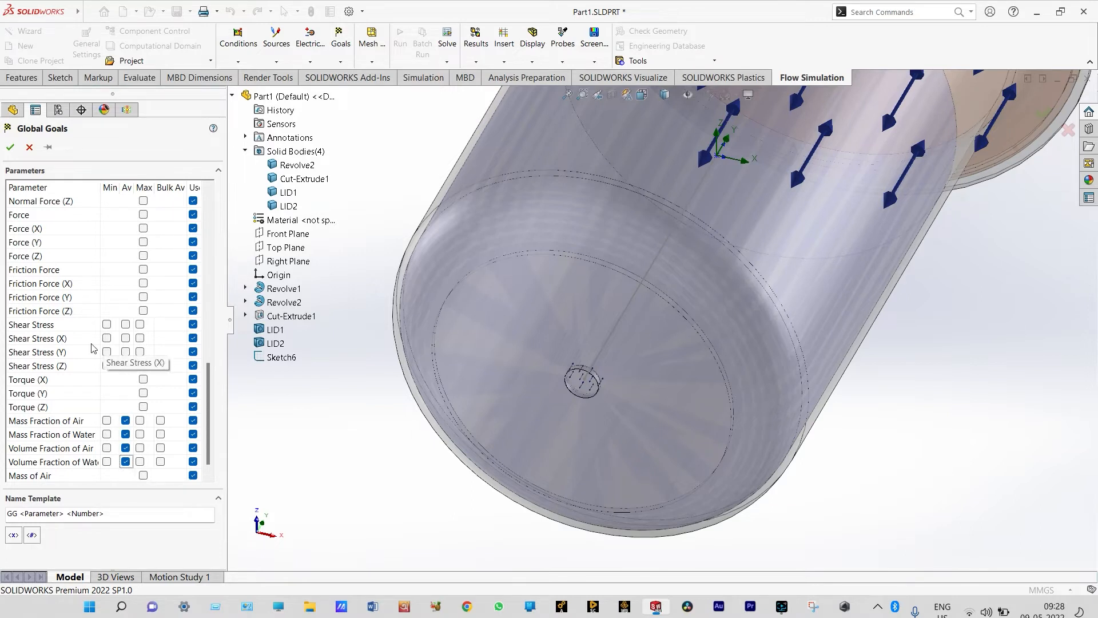
{"action": "left_click", "coordinate": [10, 148]}
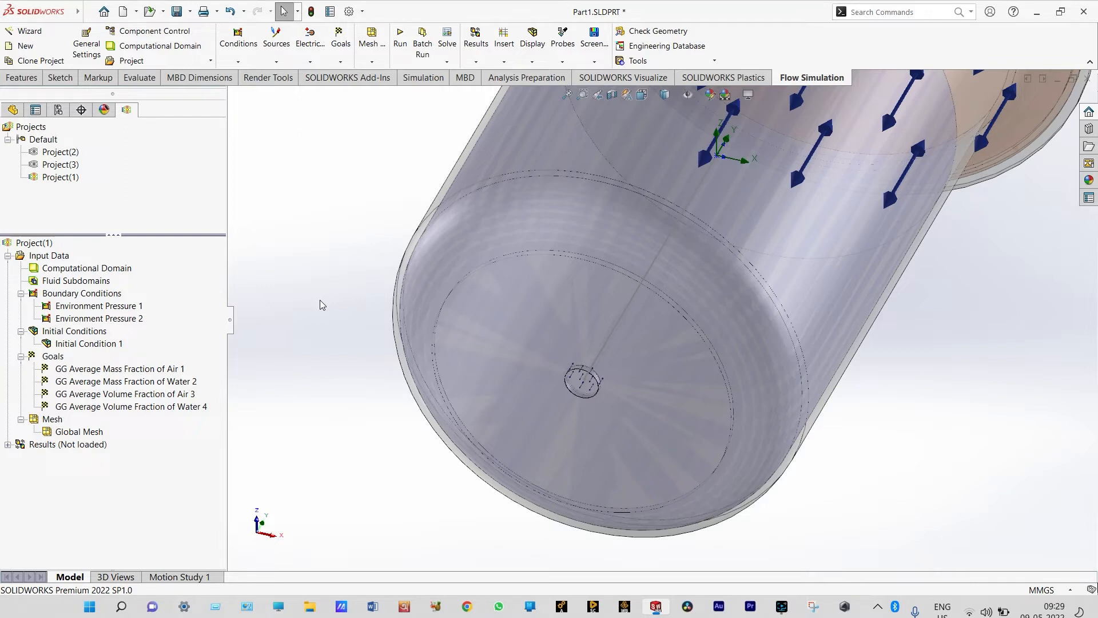
Switch the global mesh to manual settings and turn on the refinement level display at level 3
{"action": "right_click", "coordinate": [47, 422]}
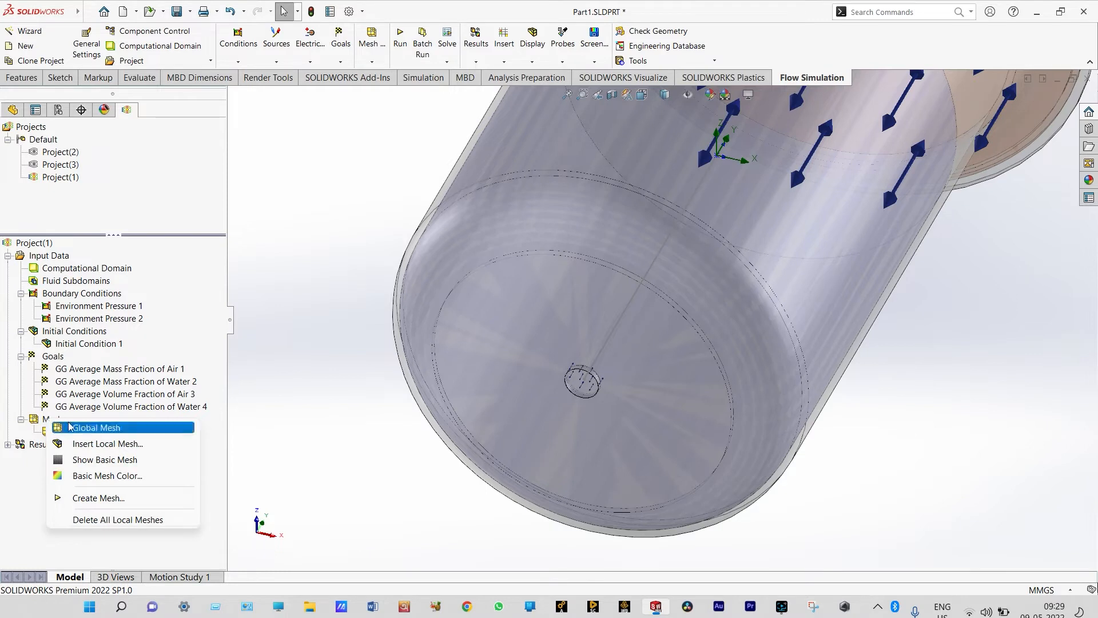
{"action": "left_click", "coordinate": [80, 429]}
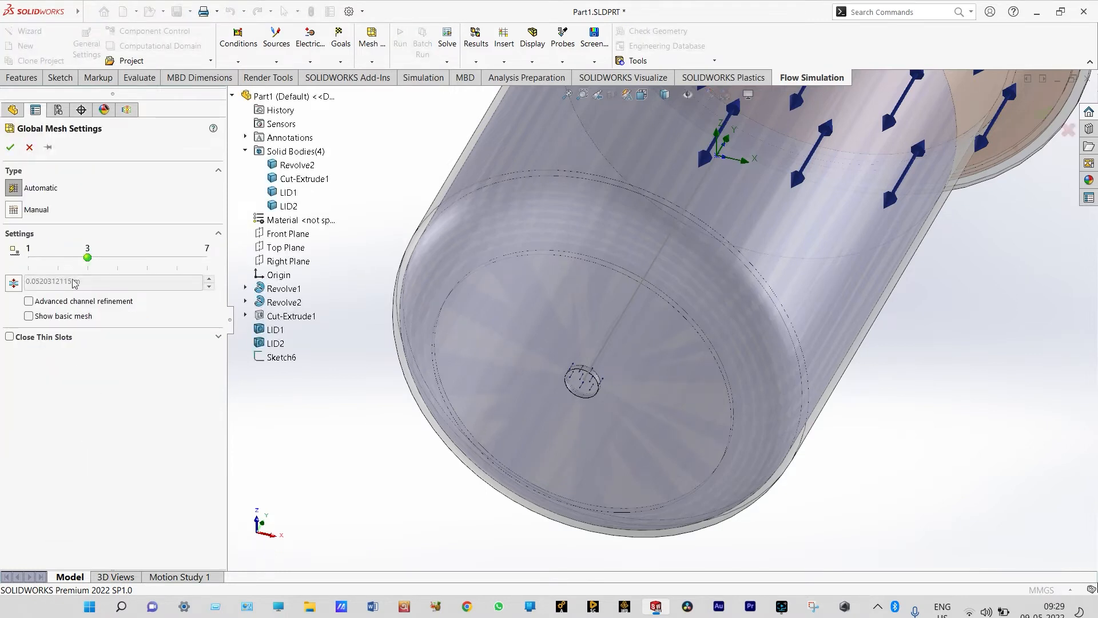
{"action": "left_click", "coordinate": [14, 210]}
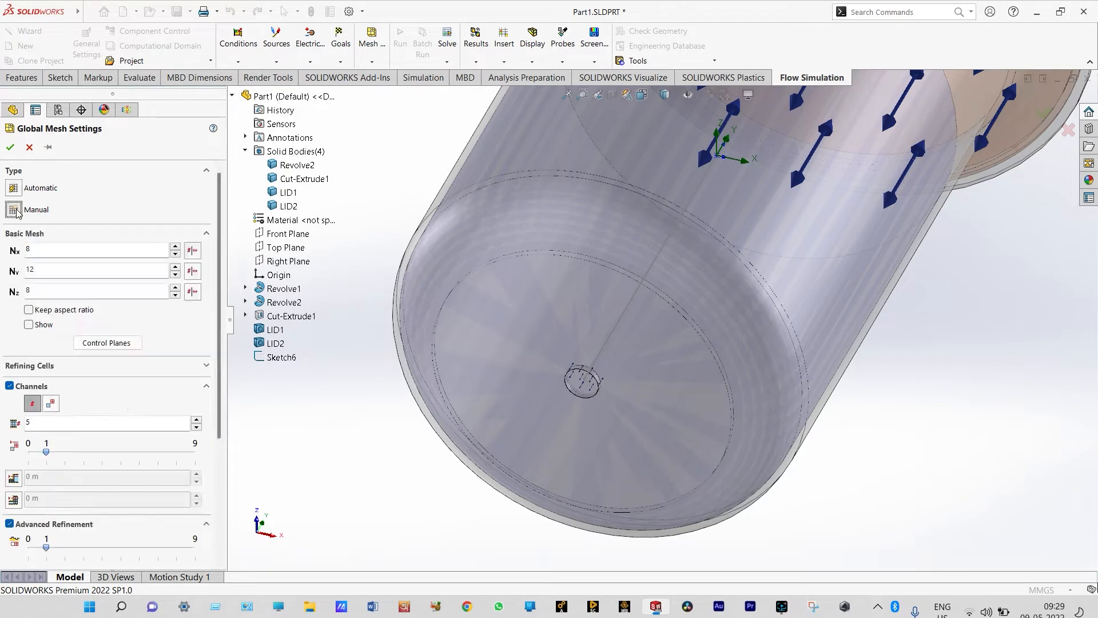
{"action": "scroll", "coordinate": [86, 400], "scroll_direction": "down", "scroll_amount": 5}
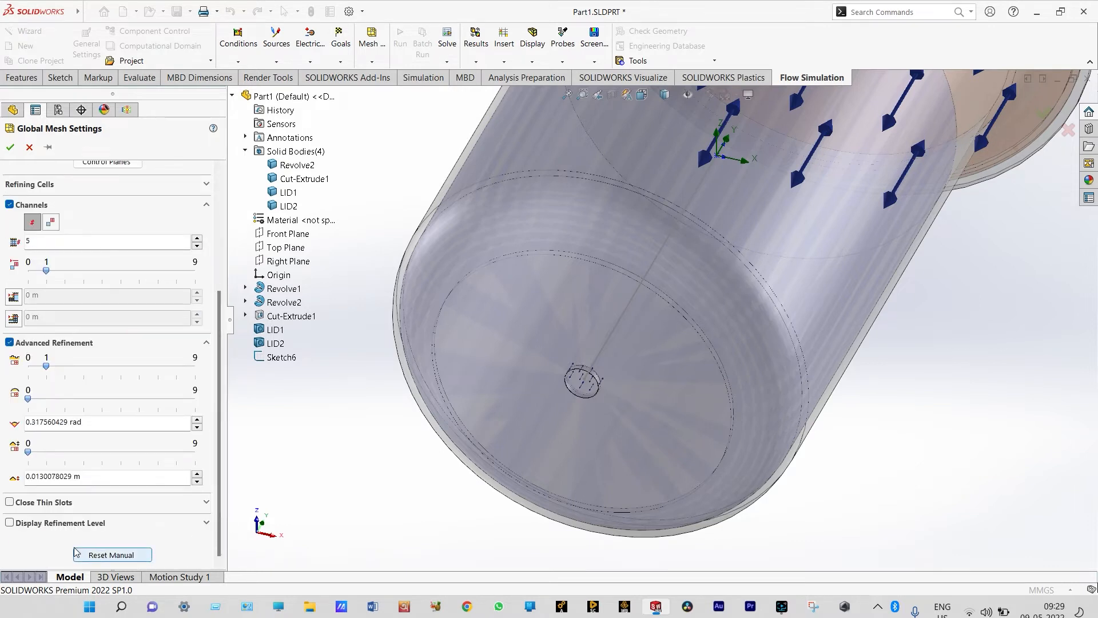
{"action": "left_click", "coordinate": [10, 523]}
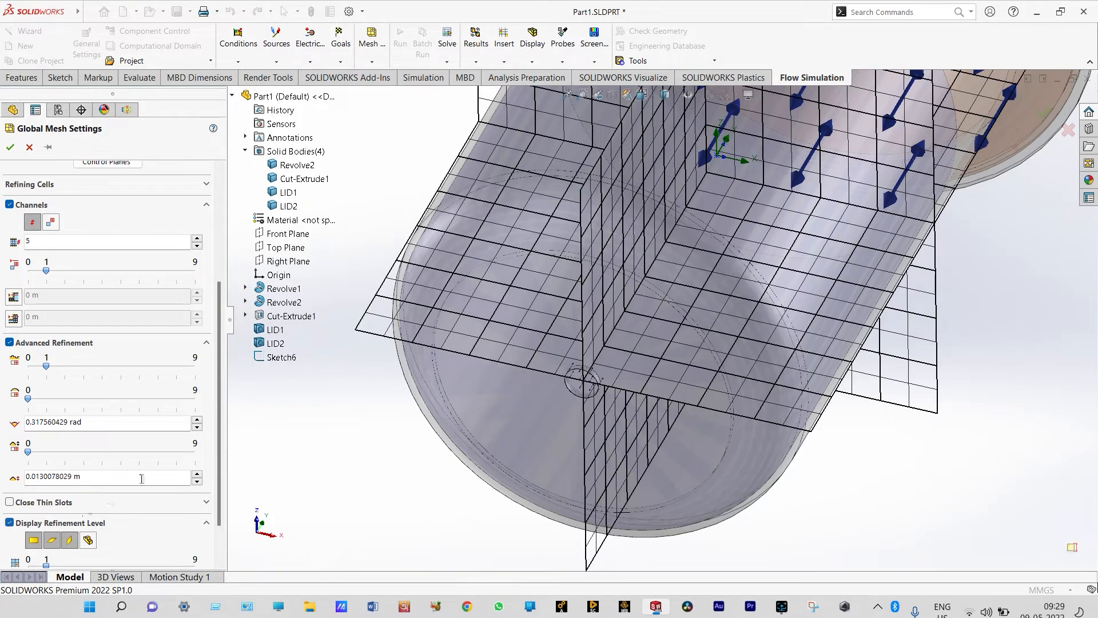
{"action": "left_click", "coordinate": [219, 562]}
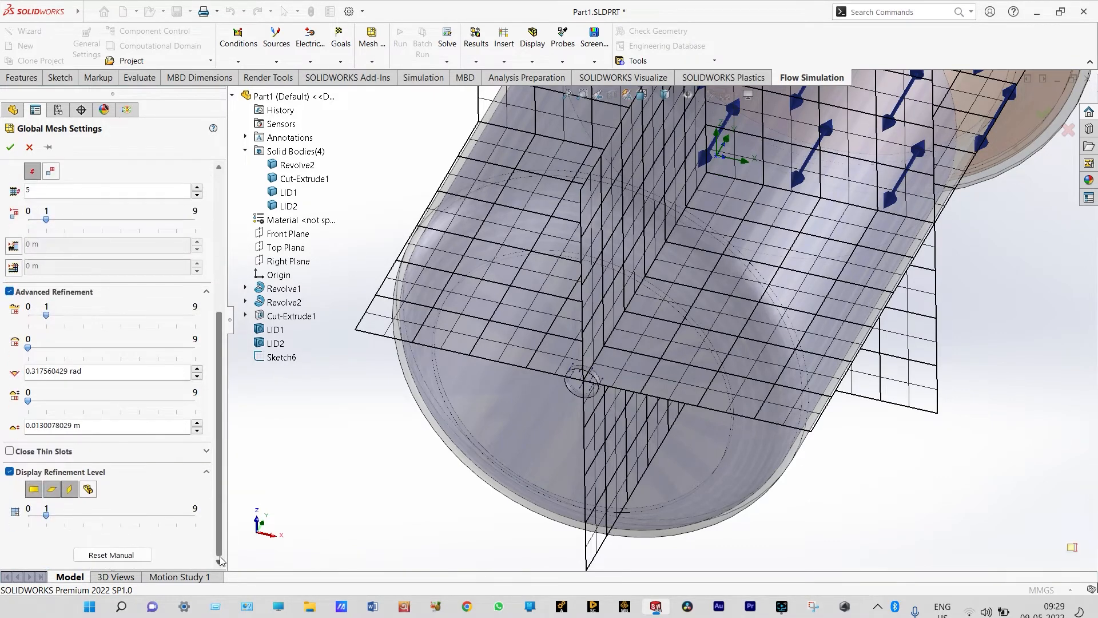
{"action": "left_click", "coordinate": [93, 519]}
{"action": "left_click", "coordinate": [86, 519]}
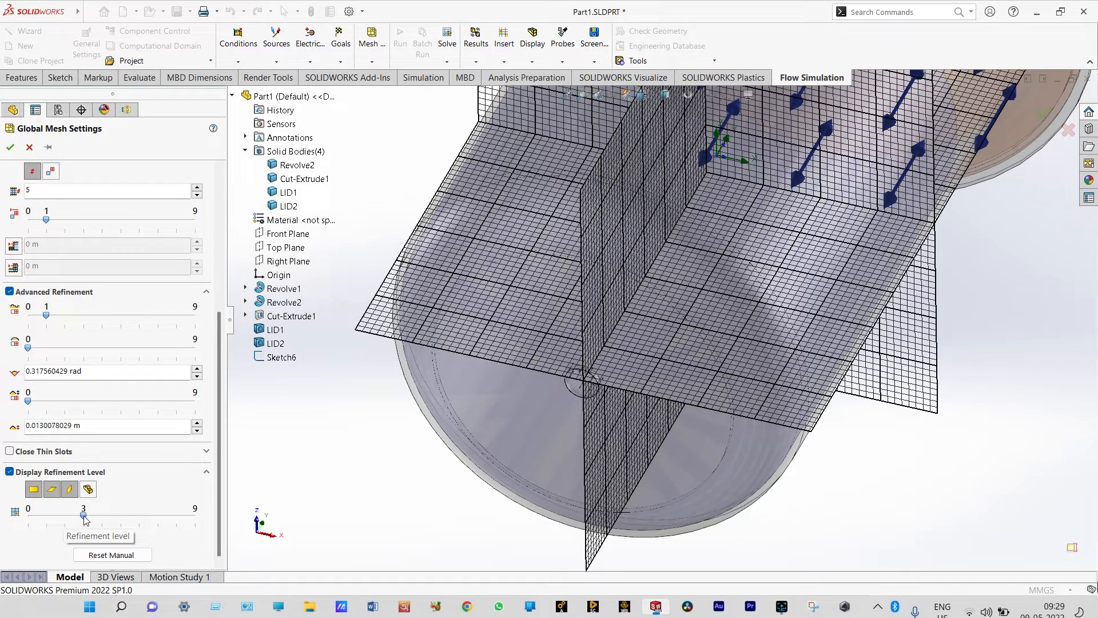
{"action": "left_click", "coordinate": [10, 148]}
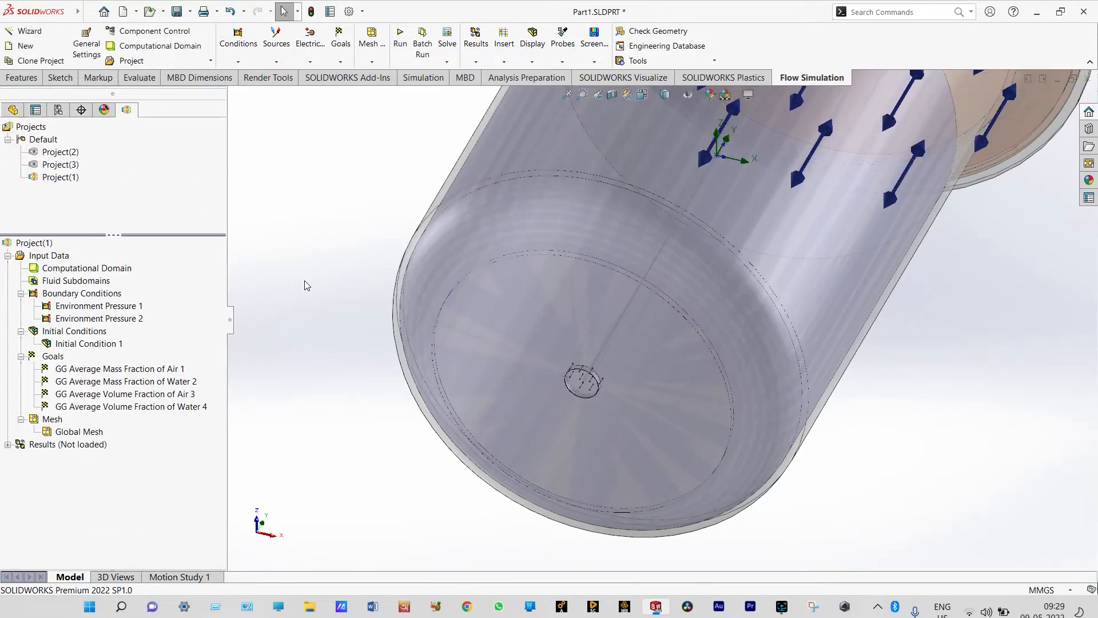
Enable periodic saving of selected parameters for the Transient Explorer in the calculation control options
{"action": "key", "text": "f"}
{"action": "left_click", "coordinate": [446, 62]}
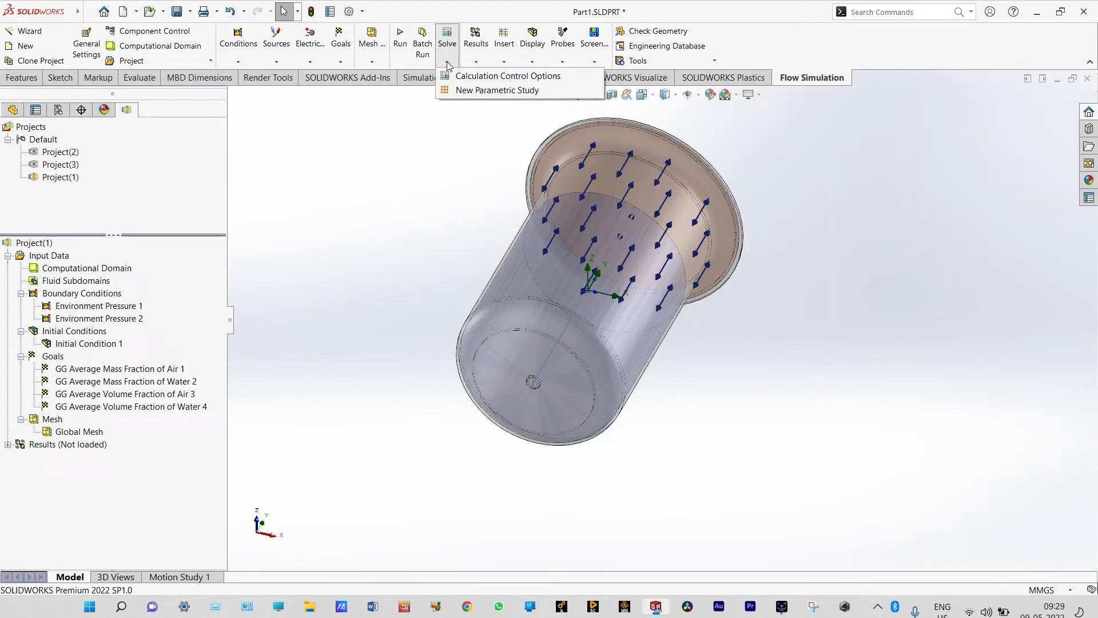
{"action": "left_click", "coordinate": [452, 76]}
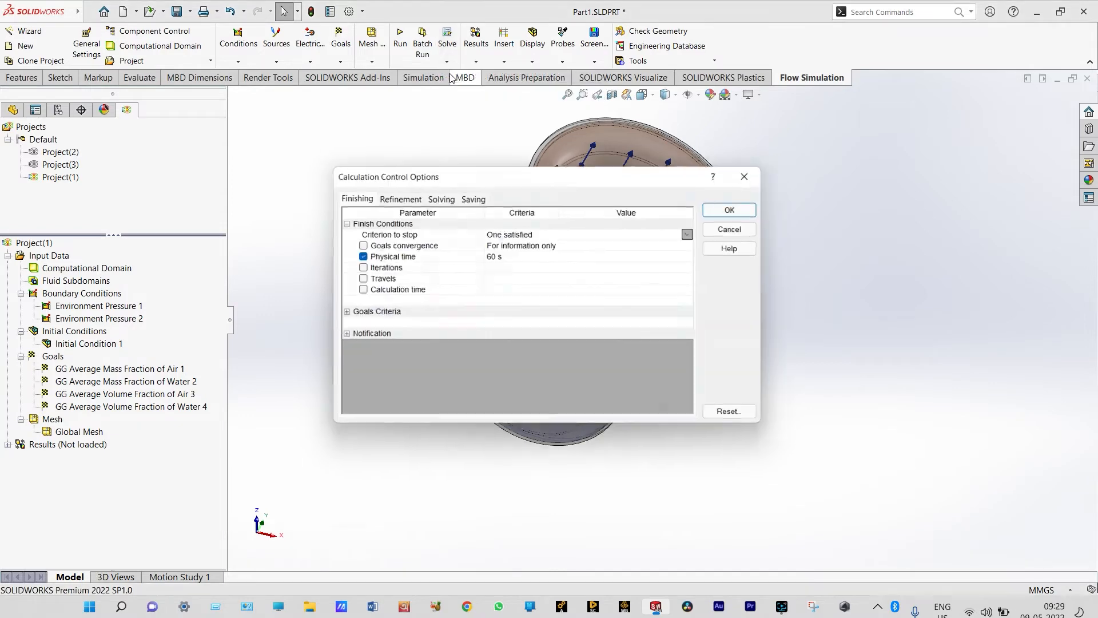
{"action": "left_click", "coordinate": [468, 198]}
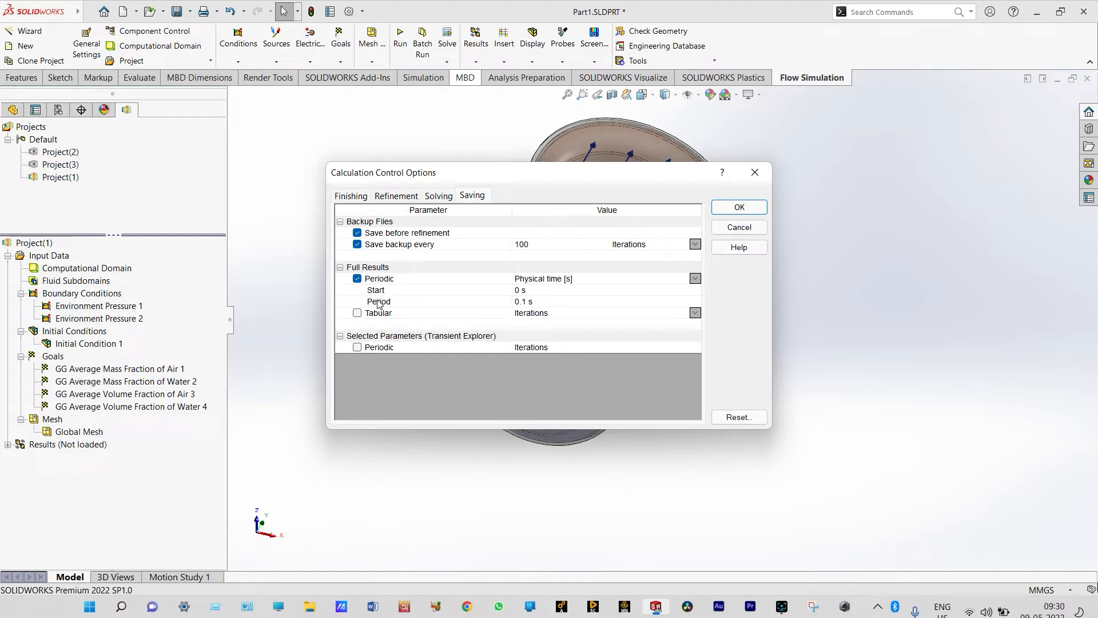
{"action": "left_click", "coordinate": [357, 347]}
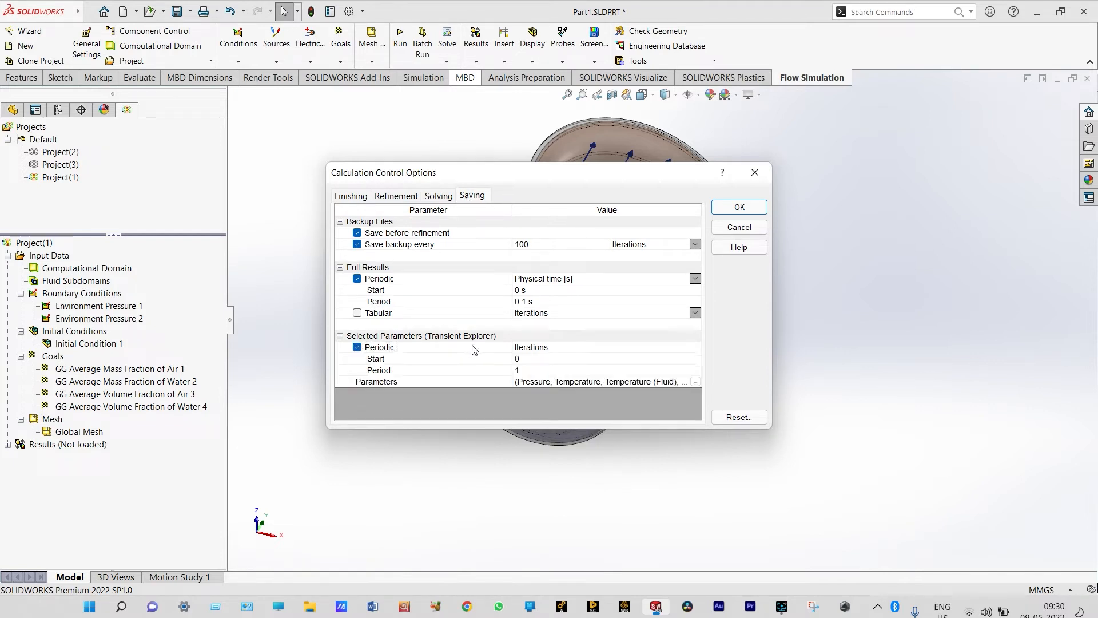
Add Immiscible Air, Immiscible Water, and the mass and volume fractions of air and water to the saved Transient Explorer parameters
{"action": "left_click", "coordinate": [695, 382]}
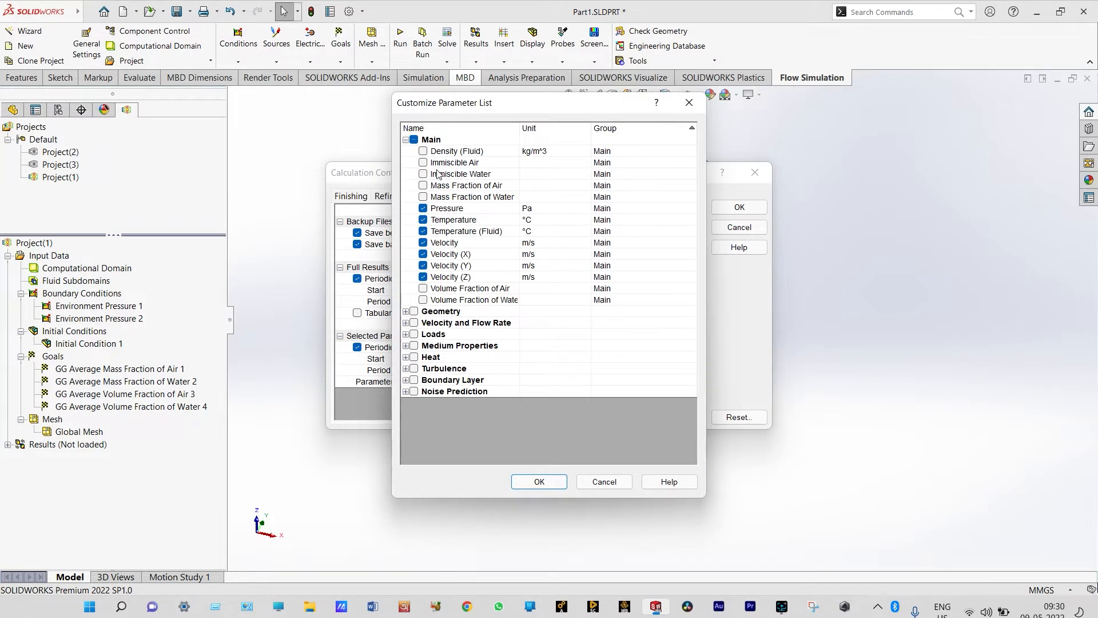
{"action": "left_click", "coordinate": [423, 163]}
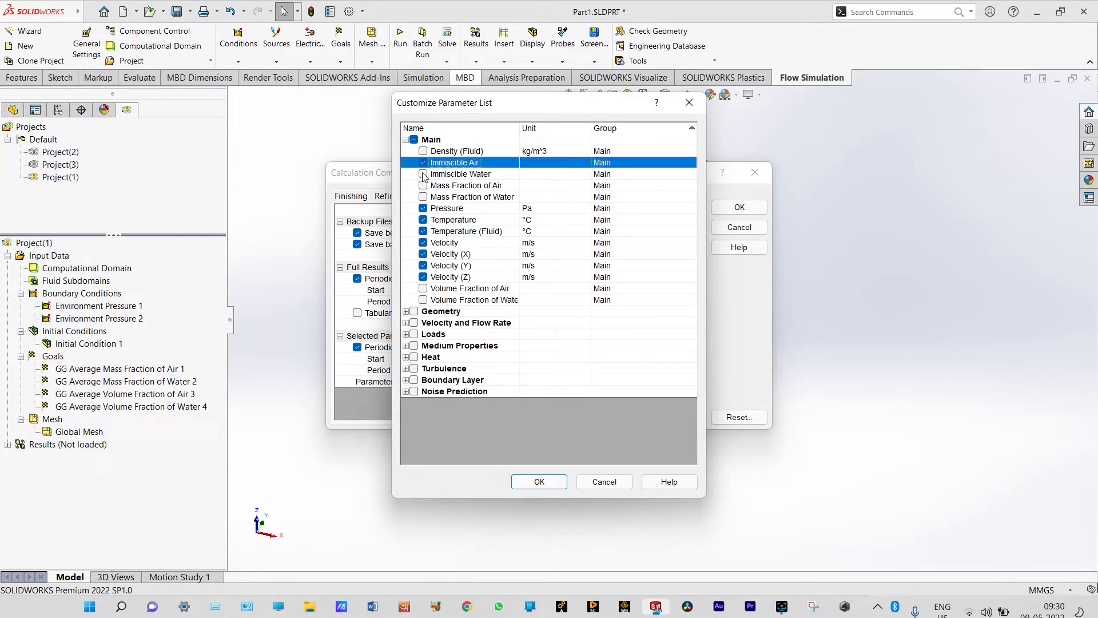
{"action": "left_click", "coordinate": [424, 174]}
{"action": "left_click", "coordinate": [424, 185]}
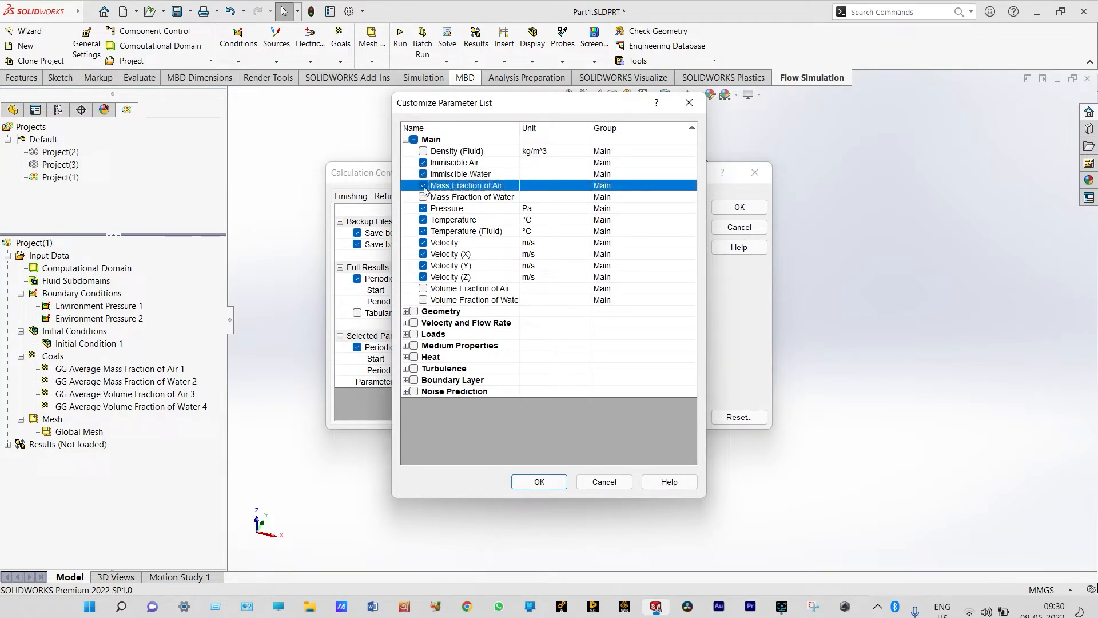
{"action": "left_click", "coordinate": [423, 198]}
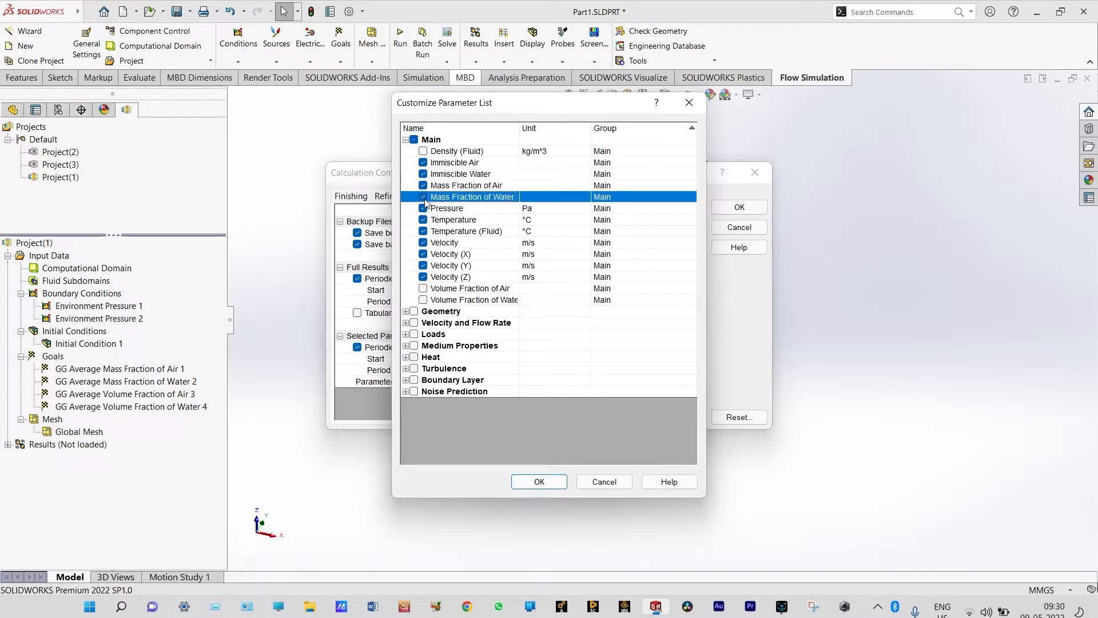
{"action": "left_click", "coordinate": [424, 290]}
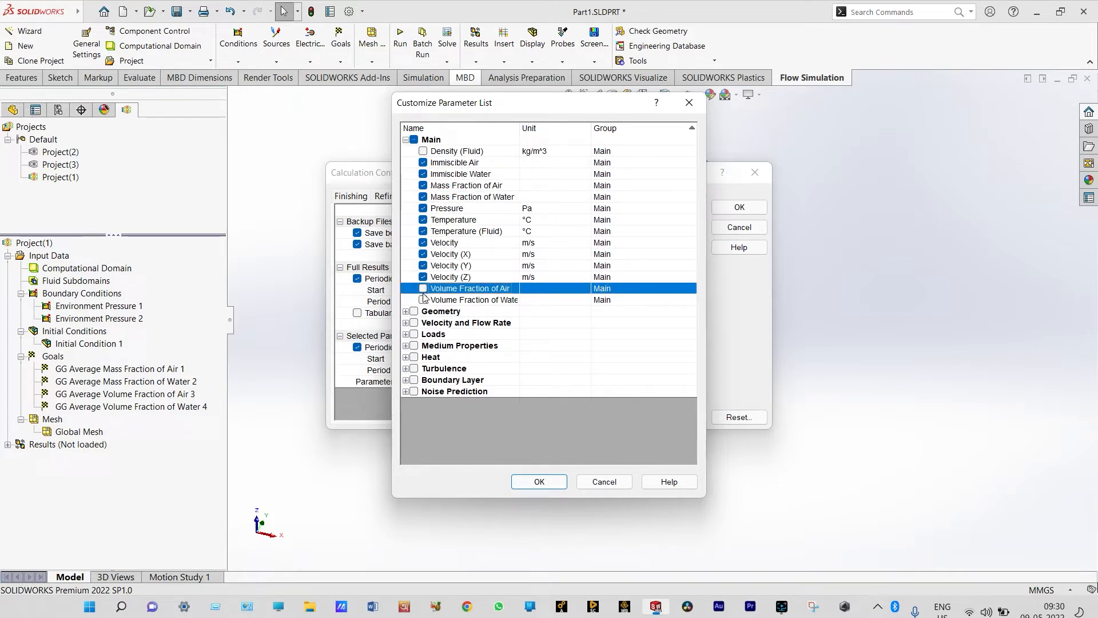
{"action": "left_click", "coordinate": [423, 288]}
{"action": "left_click", "coordinate": [424, 300]}
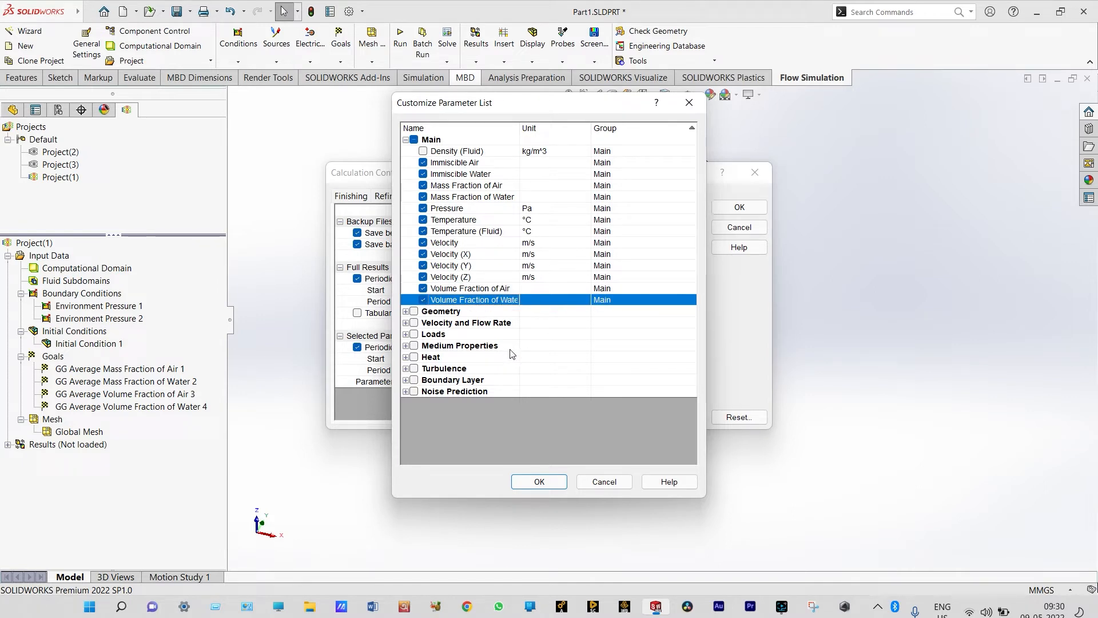
{"action": "left_click", "coordinate": [539, 481]}
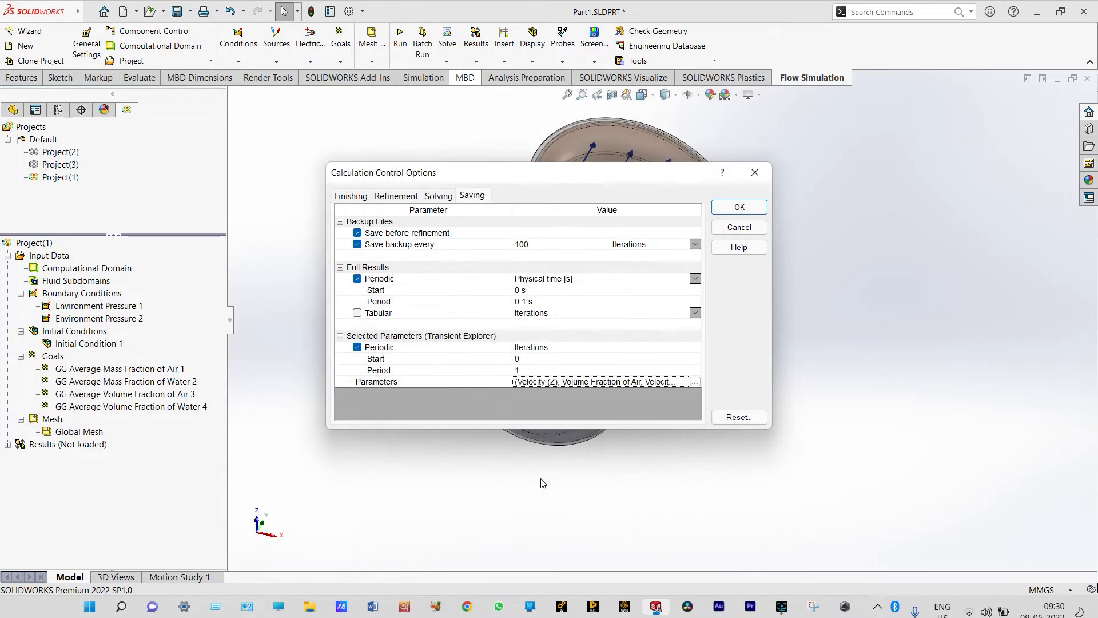
{"action": "left_click", "coordinate": [749, 208]}
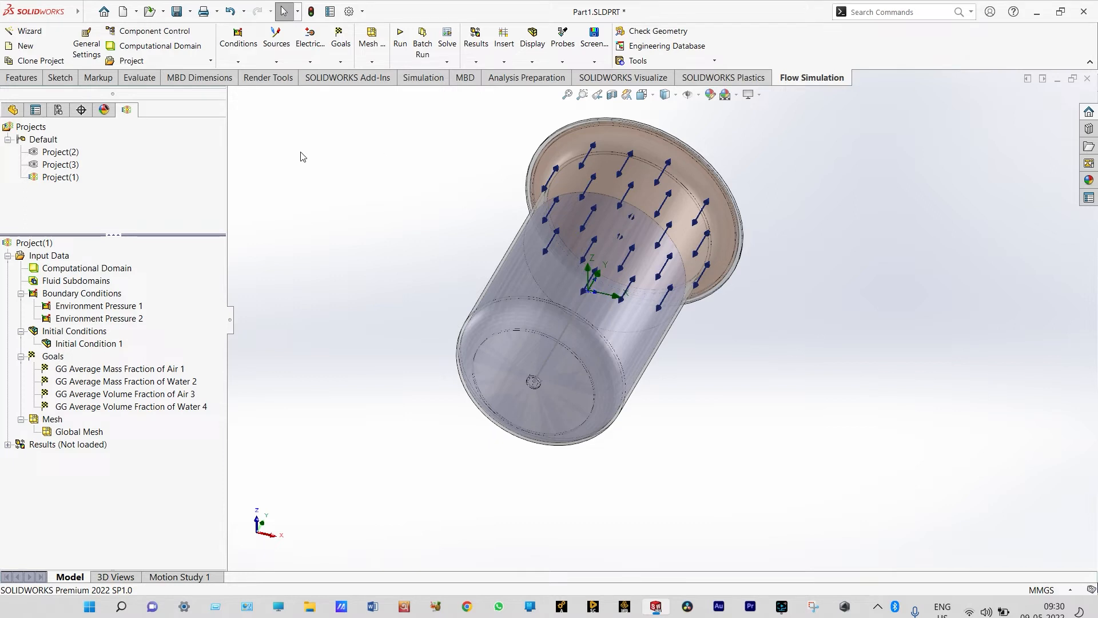
Activate Project(2) and load its calculated results, with the vessel shown in the front view
{"action": "double_click", "coordinate": [61, 152]}
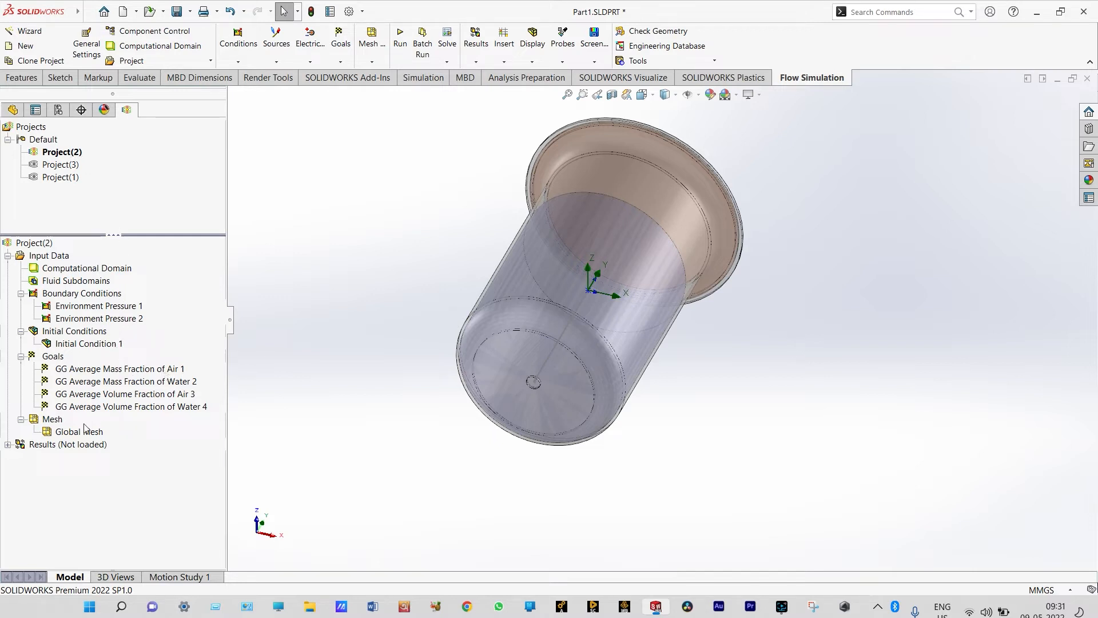
{"action": "double_click", "coordinate": [67, 445]}
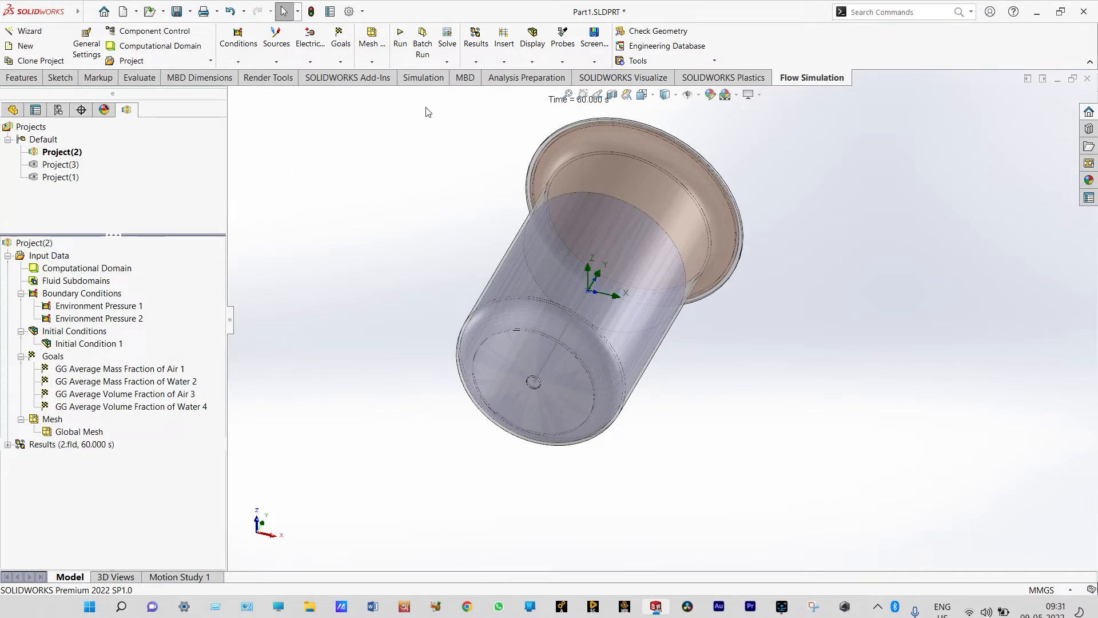
{"action": "left_click", "coordinate": [641, 95]}
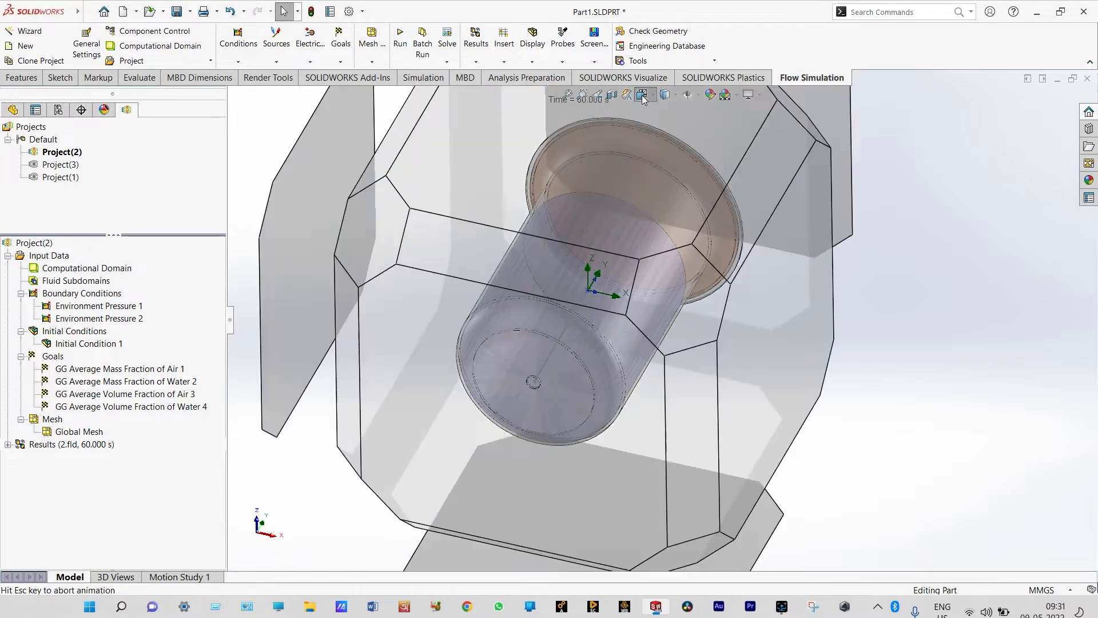
{"action": "left_click", "coordinate": [659, 143]}
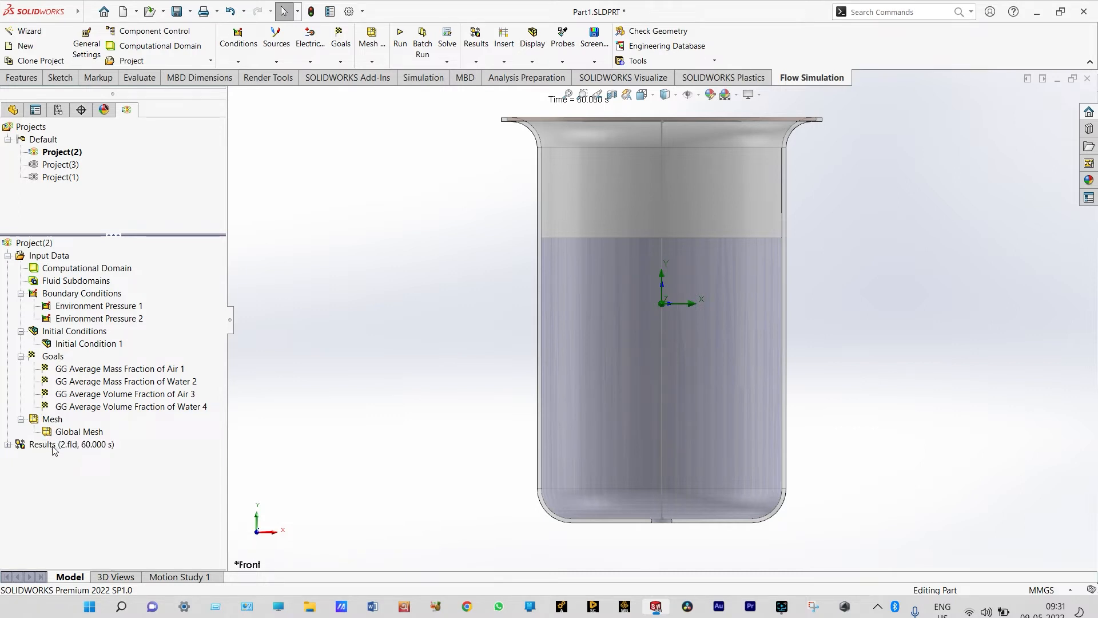
Start a new cut plot on the Front Plane with contours of Mass Fraction of Water
{"action": "right_click", "coordinate": [53, 446]}
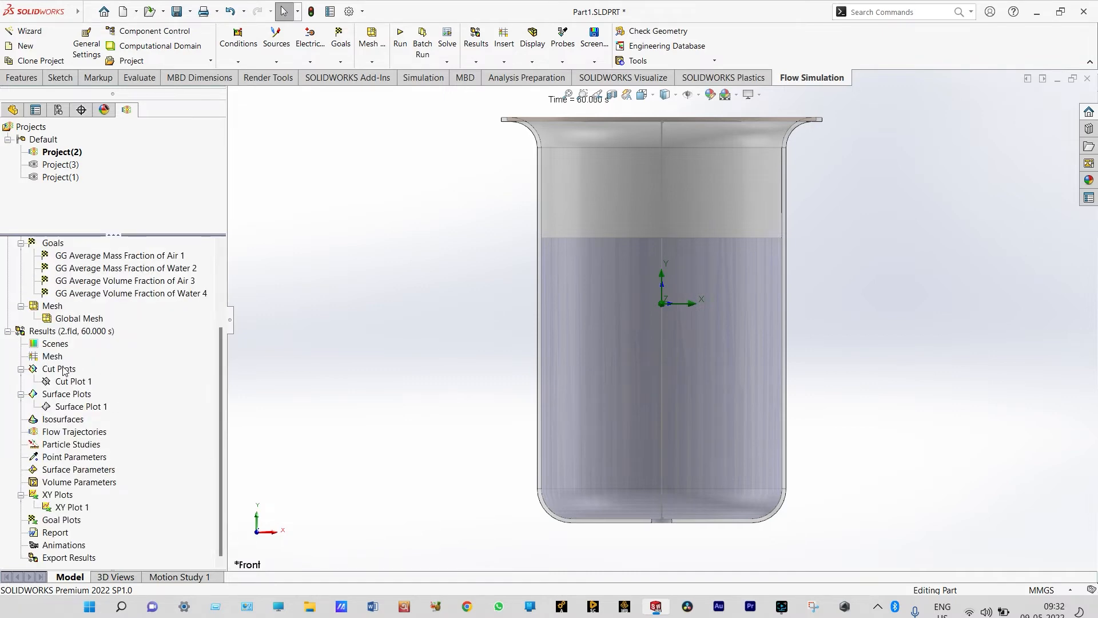
{"action": "right_click", "coordinate": [64, 370]}
{"action": "left_click", "coordinate": [86, 375]}
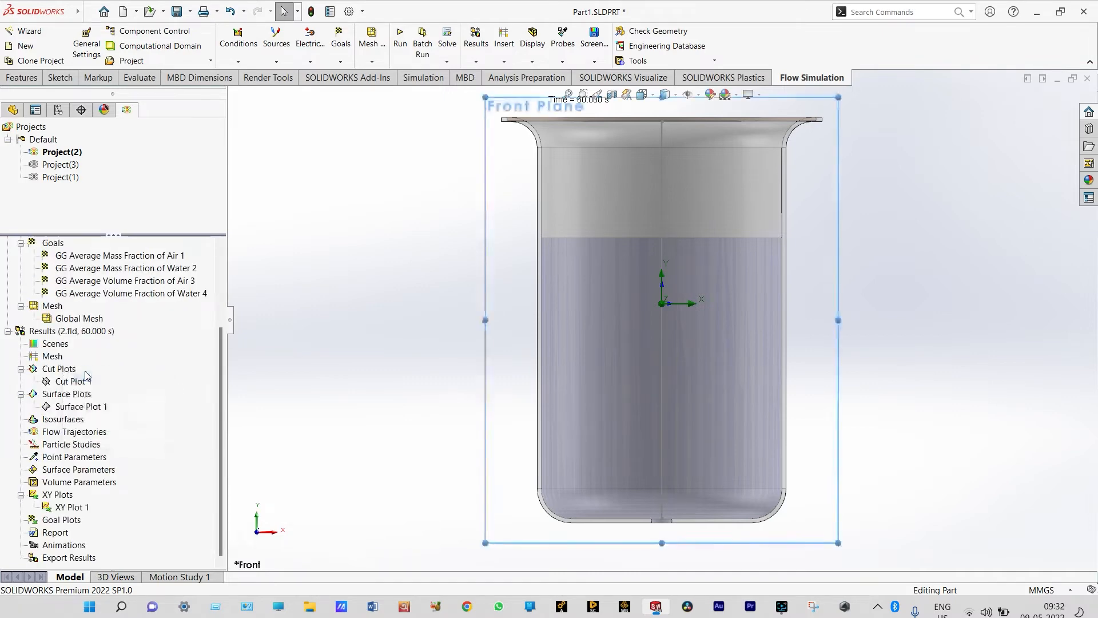
{"action": "left_click", "coordinate": [189, 412]}
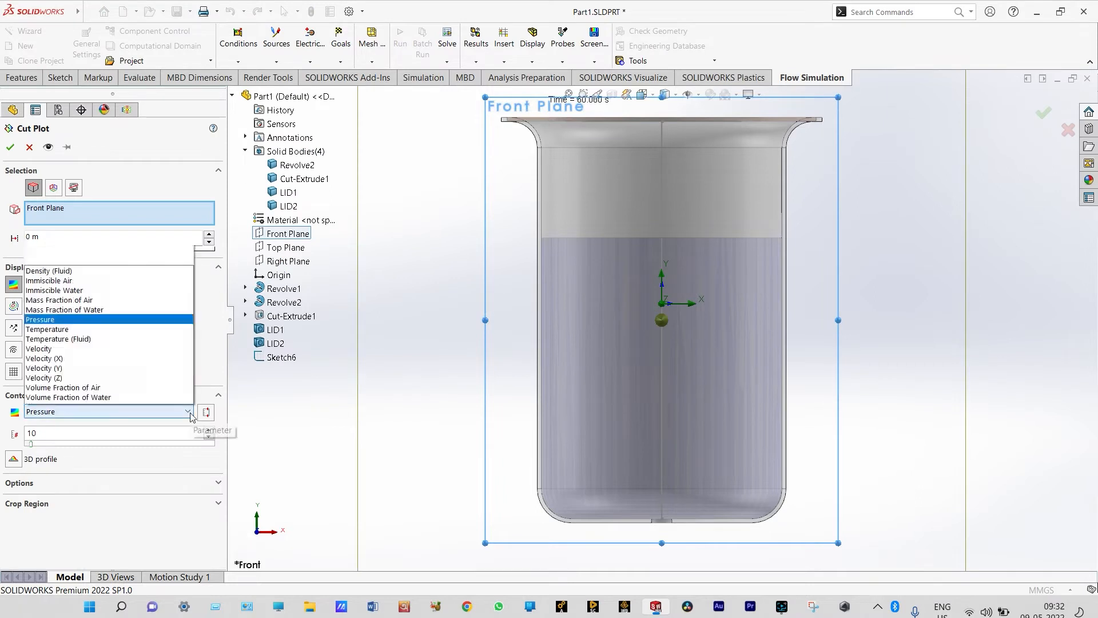
{"action": "left_click", "coordinate": [105, 210]}
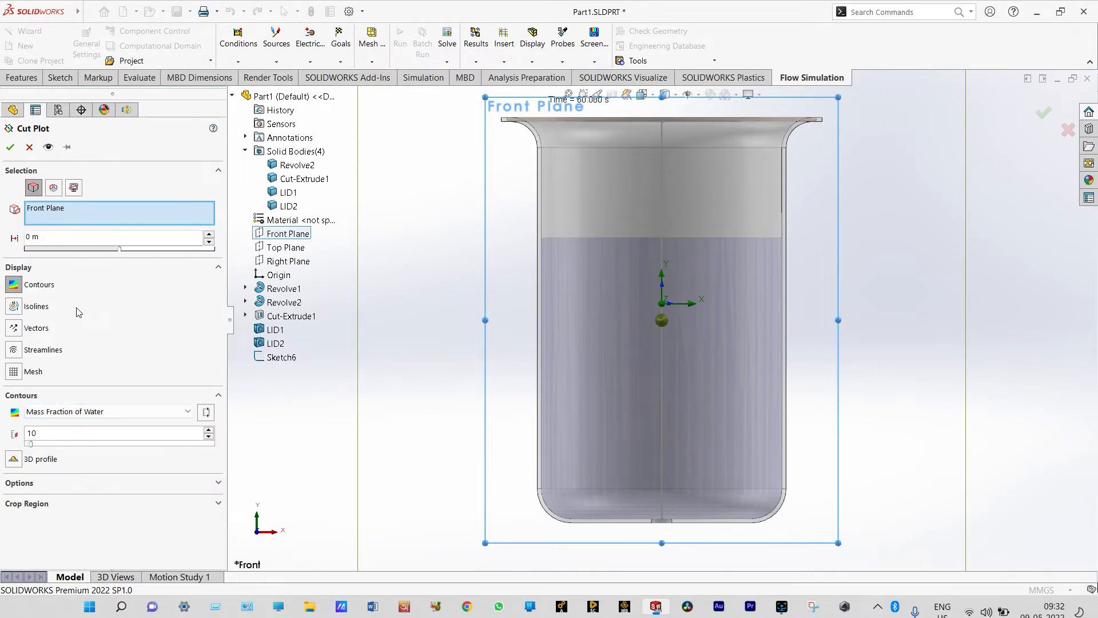
Include mesh, pressure isolines and vectors in the cut plot, and hide all auxiliary item types in the view
{"action": "left_click", "coordinate": [14, 372]}
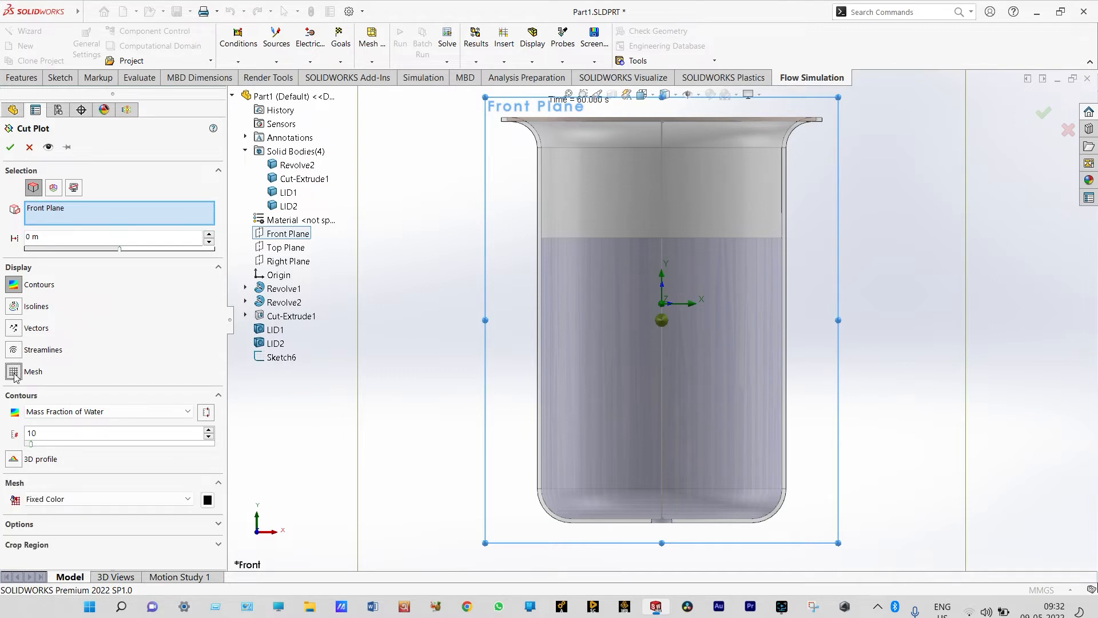
{"action": "left_click", "coordinate": [13, 306]}
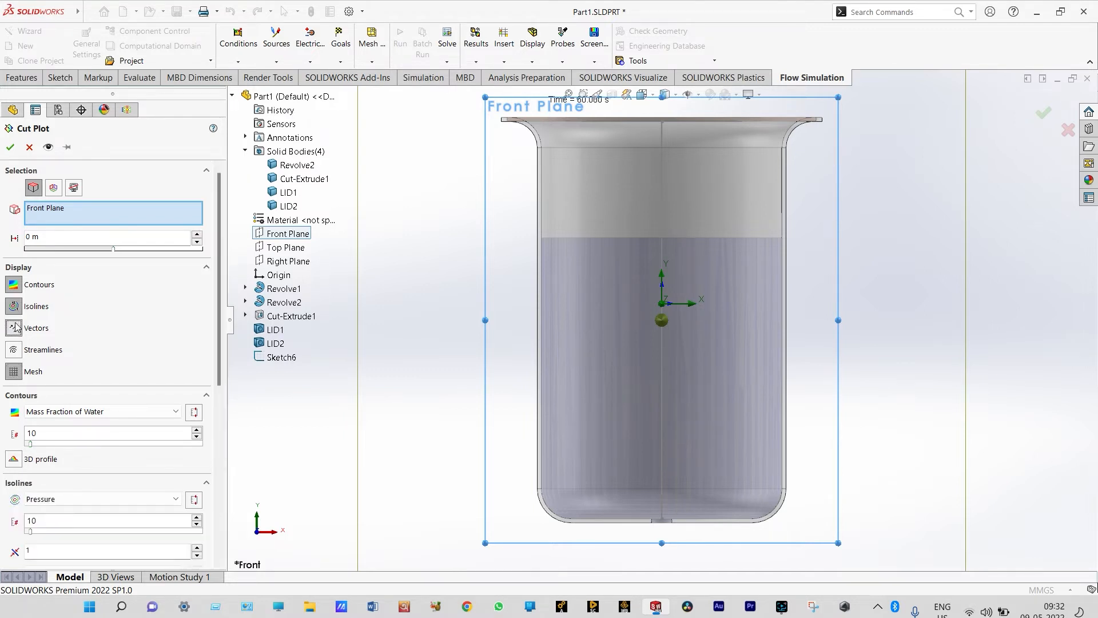
{"action": "left_click", "coordinate": [14, 328]}
{"action": "key", "text": "Return"}
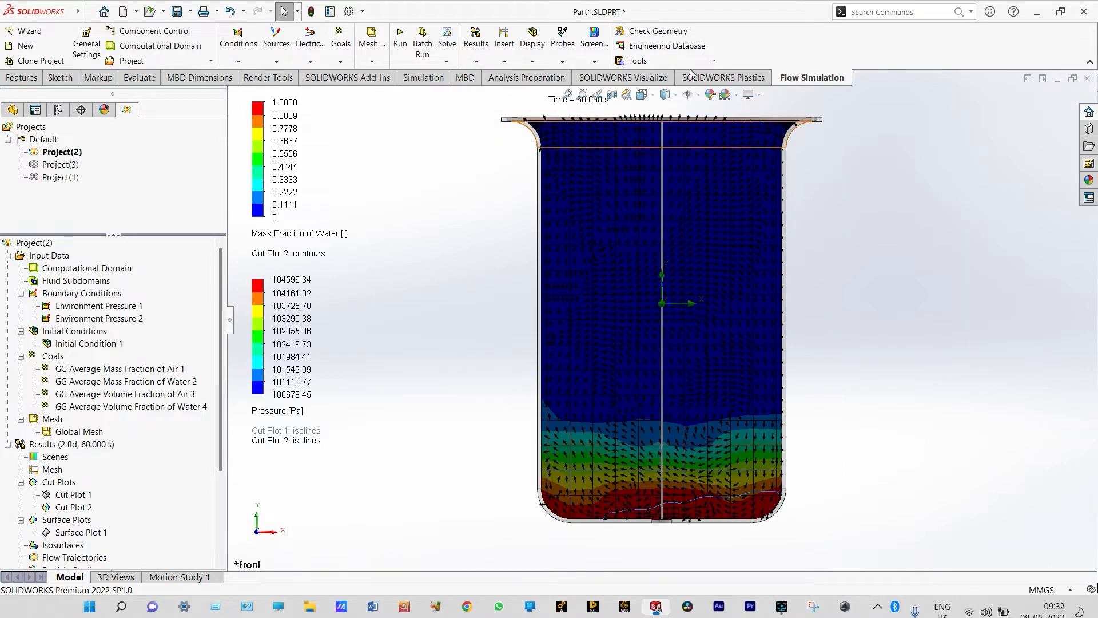
{"action": "left_click", "coordinate": [691, 99]}
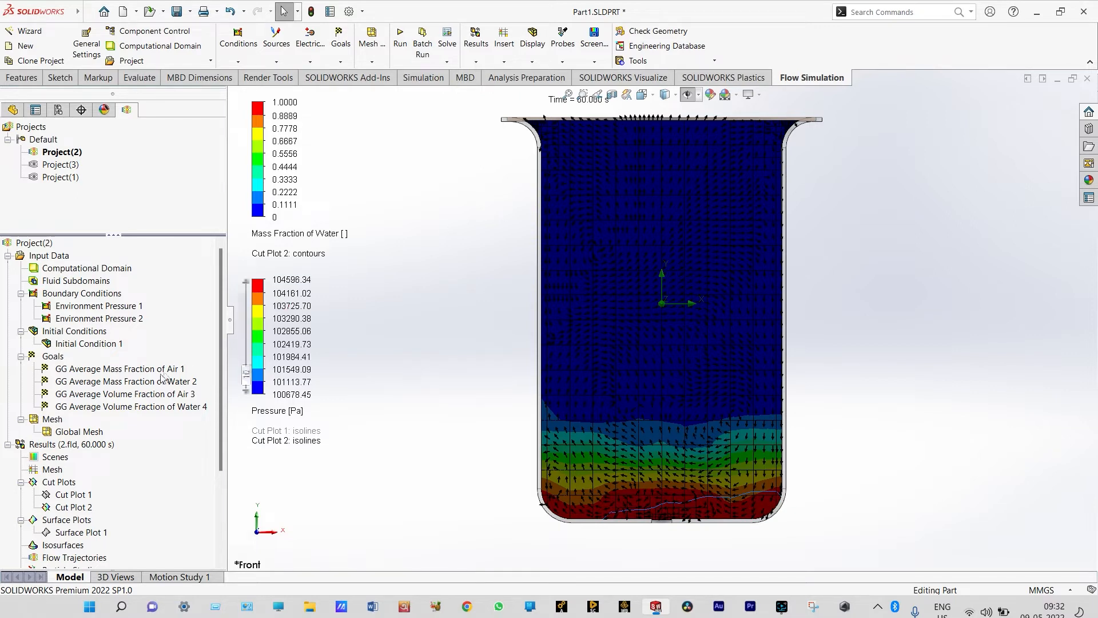
Switch the results to Transient Explorer and play the cut plot over the 60 s timeline
{"action": "right_click", "coordinate": [79, 449]}
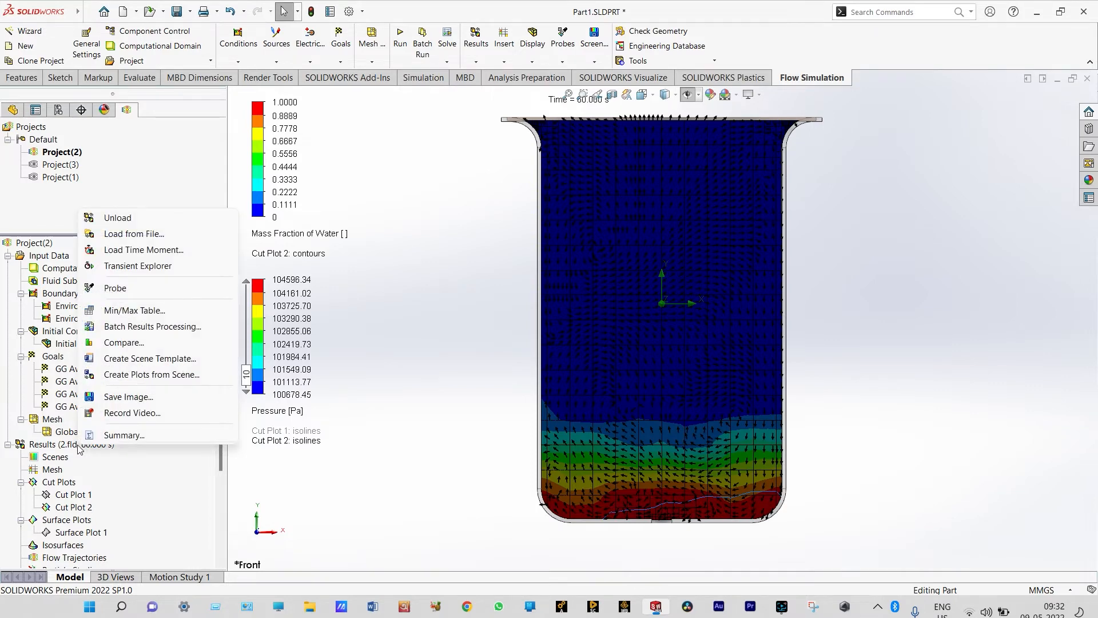
{"action": "left_click", "coordinate": [123, 266]}
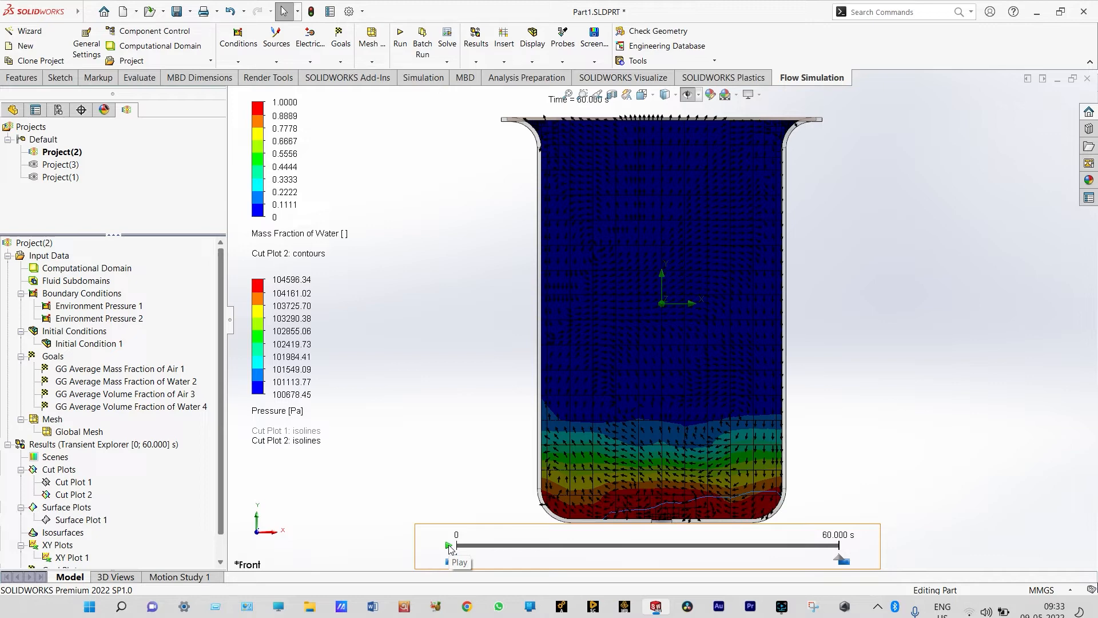
{"action": "left_click", "coordinate": [449, 546]}
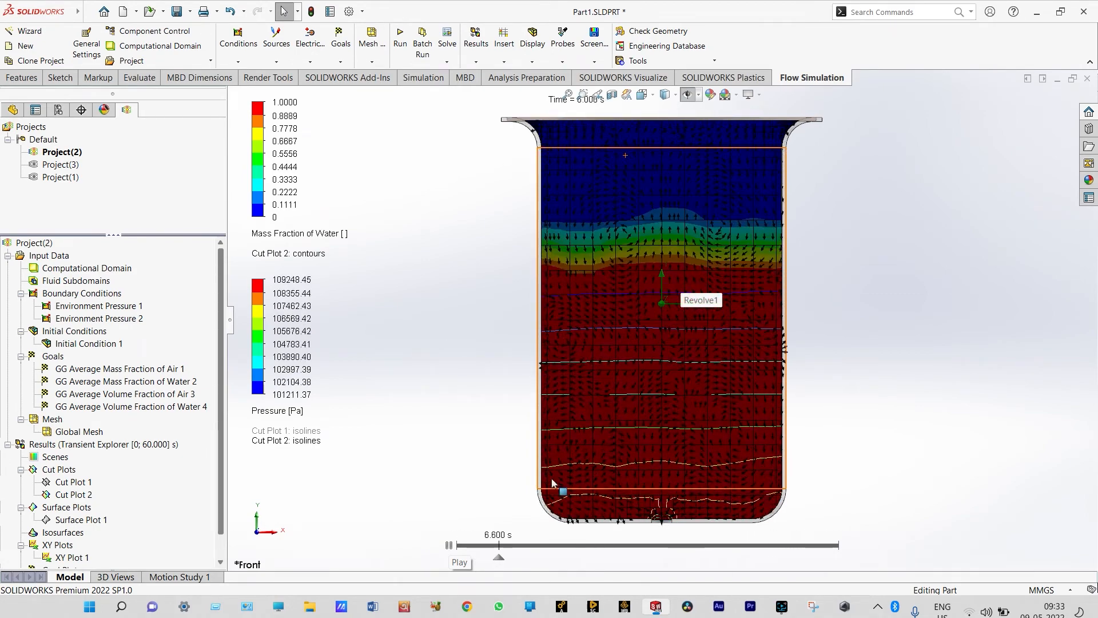
Pause and resume the transient playback to examine the draining water level in the cut plot at several moments
{"action": "left_click", "coordinate": [450, 545]}
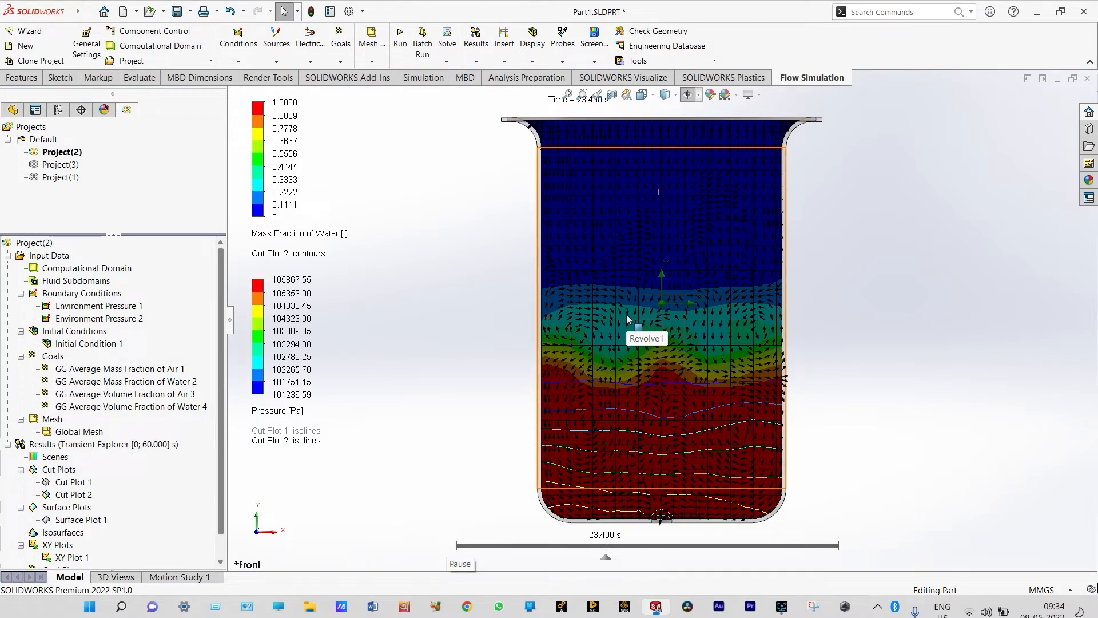
{"action": "mouse_move", "coordinate": [698, 536]}
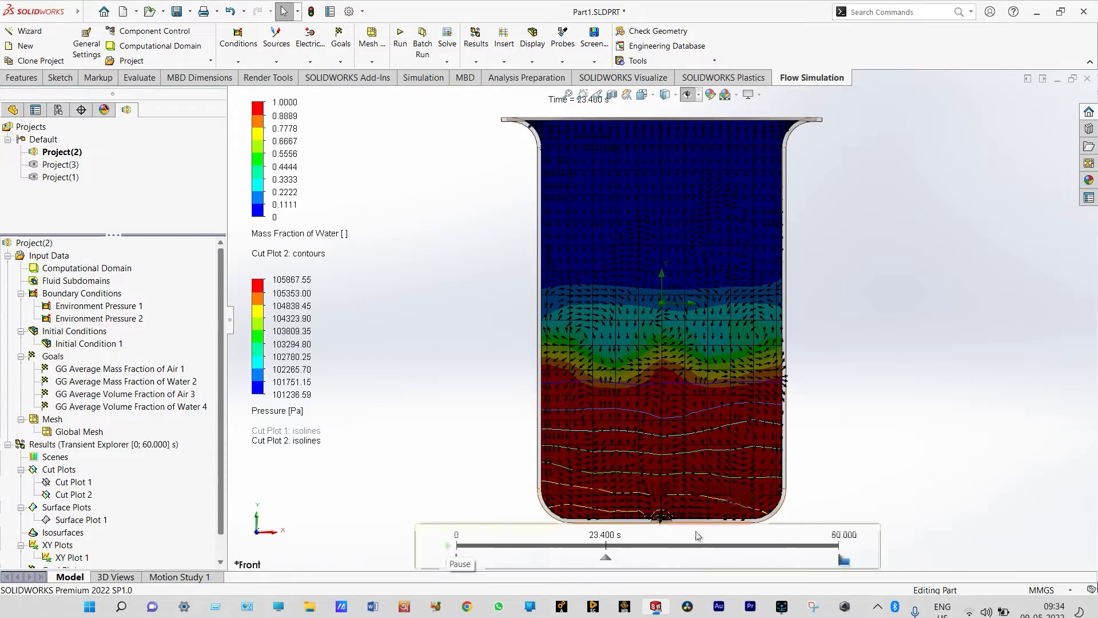
{"action": "left_click", "coordinate": [450, 547]}
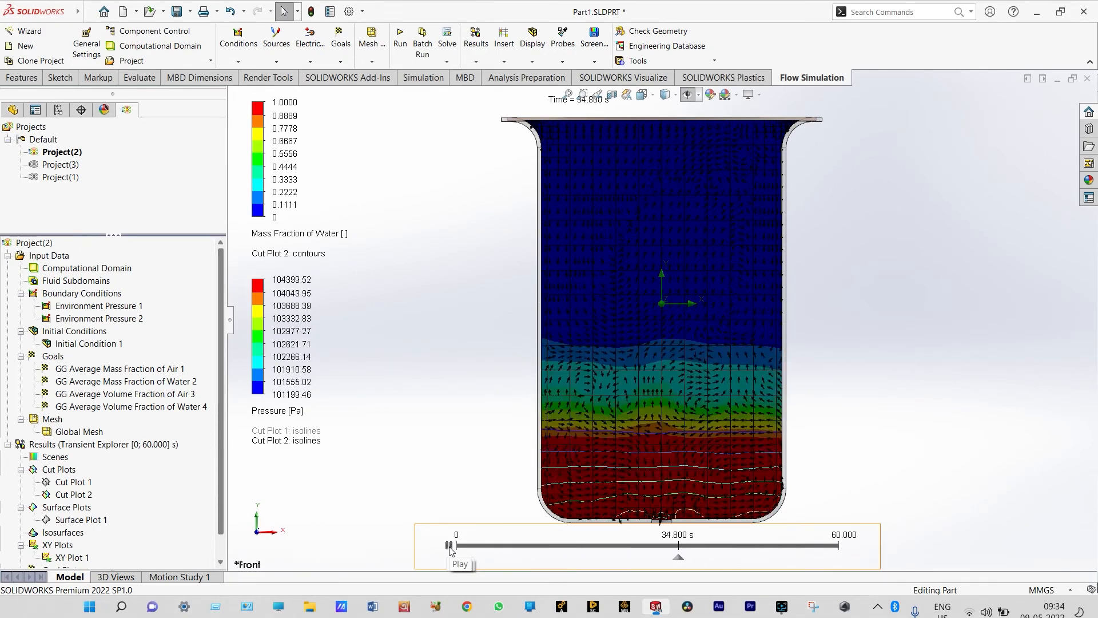
{"action": "left_click", "coordinate": [449, 545]}
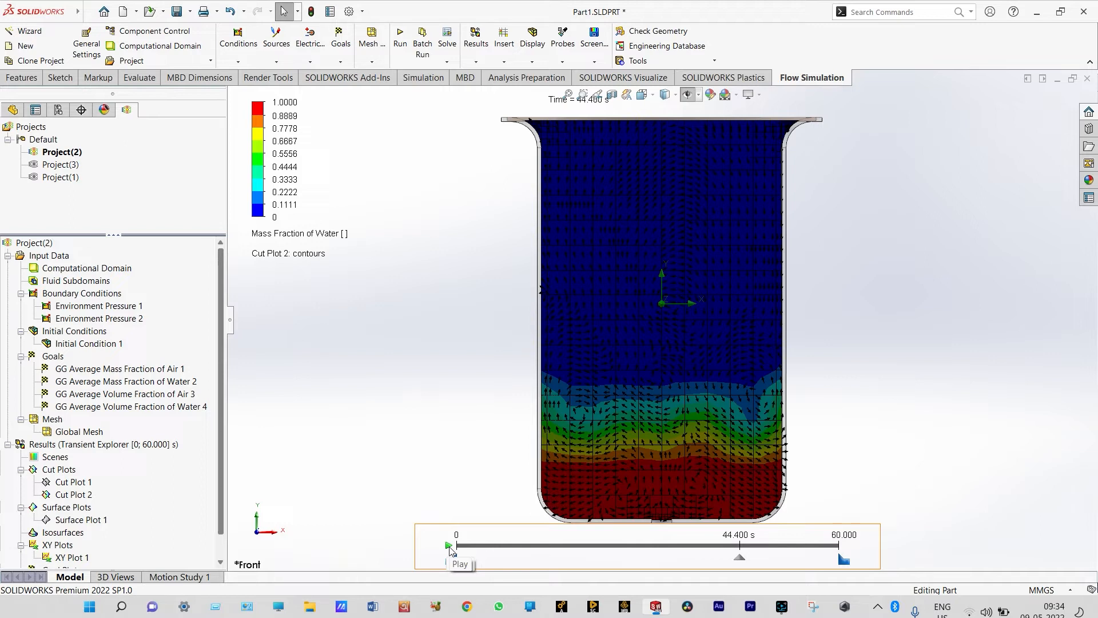
{"action": "left_click", "coordinate": [449, 546]}
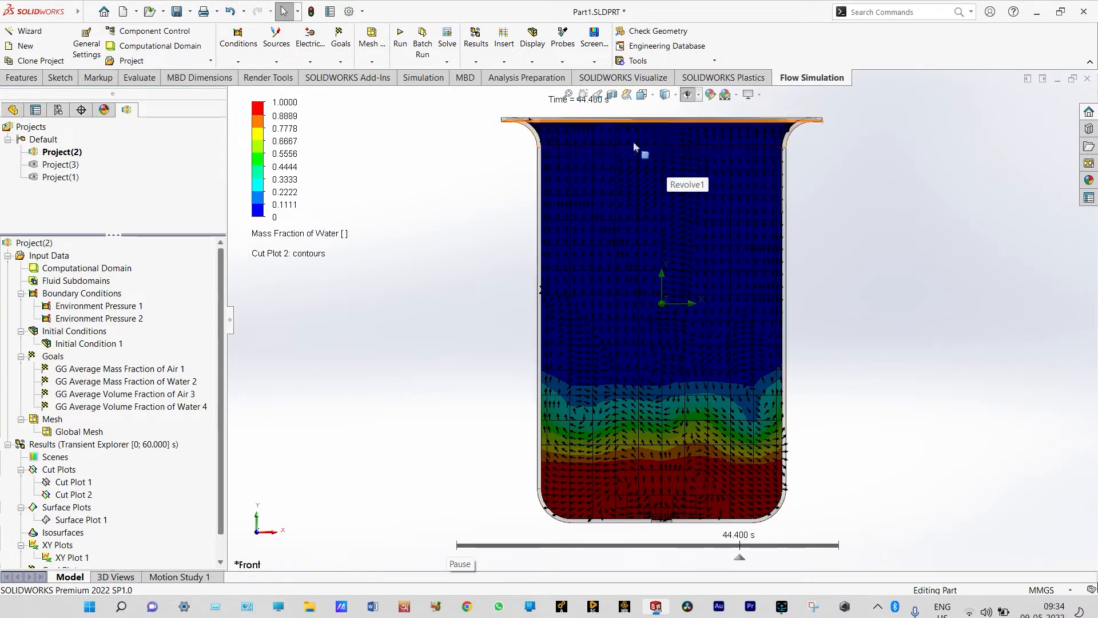
Insert an XY plot of Mass Fraction of Water against Length along Sketch6 and show its graph
{"action": "left_click", "coordinate": [220, 561]}
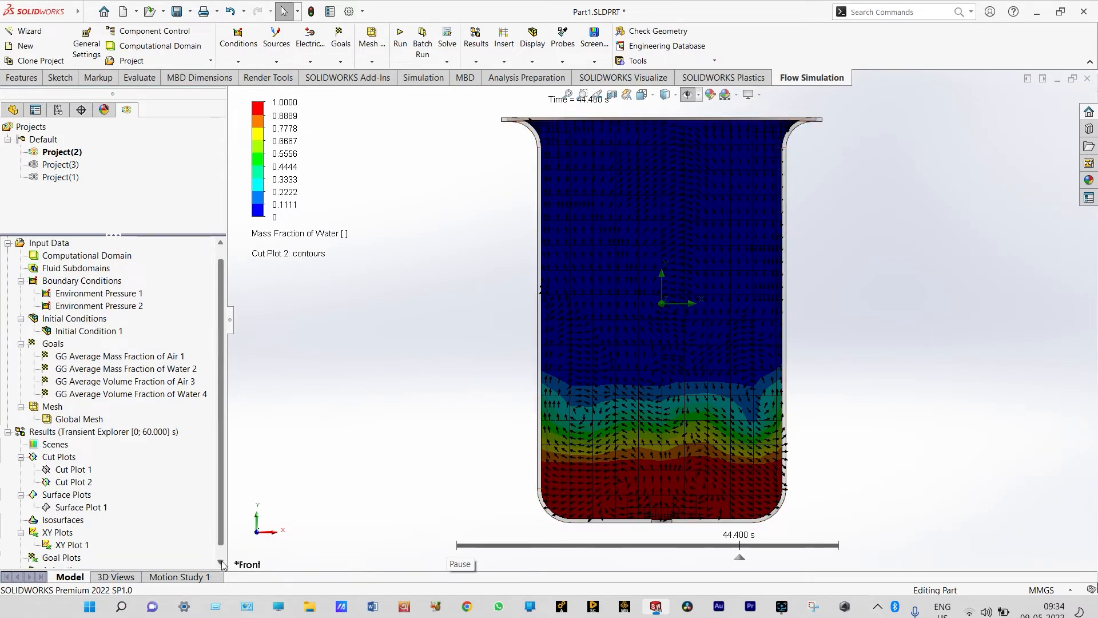
{"action": "right_click", "coordinate": [66, 533]}
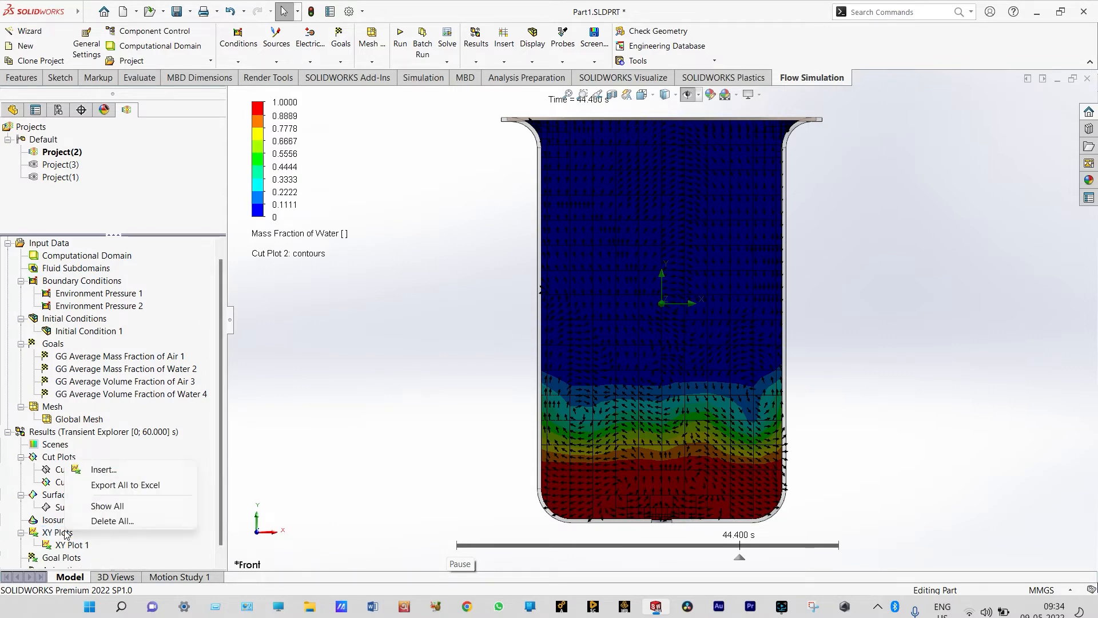
{"action": "left_click", "coordinate": [99, 470]}
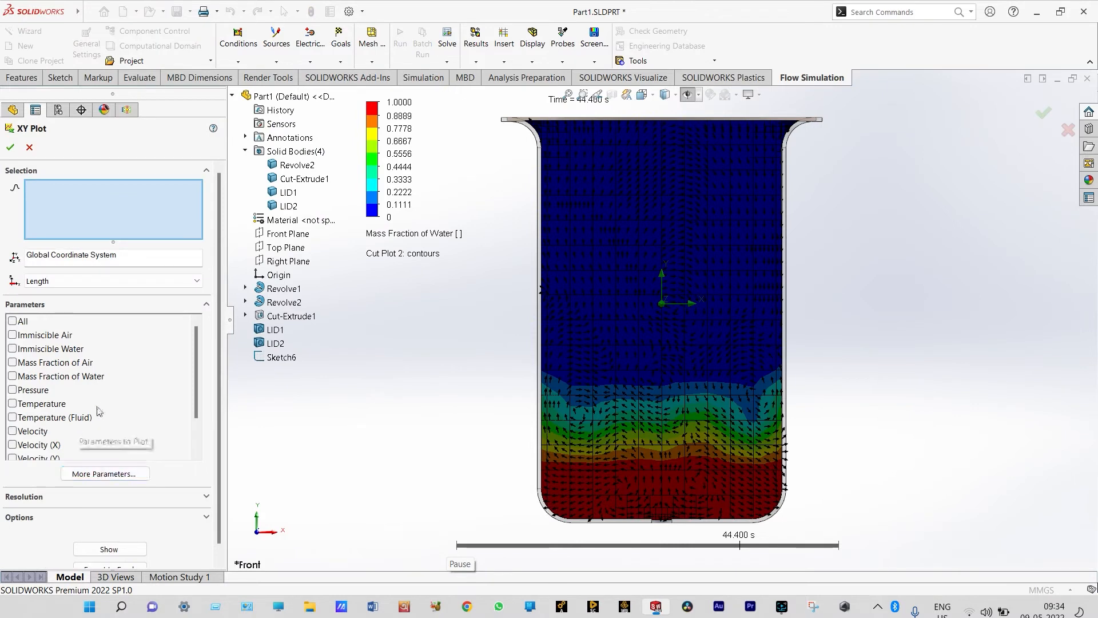
{"action": "left_click", "coordinate": [12, 376]}
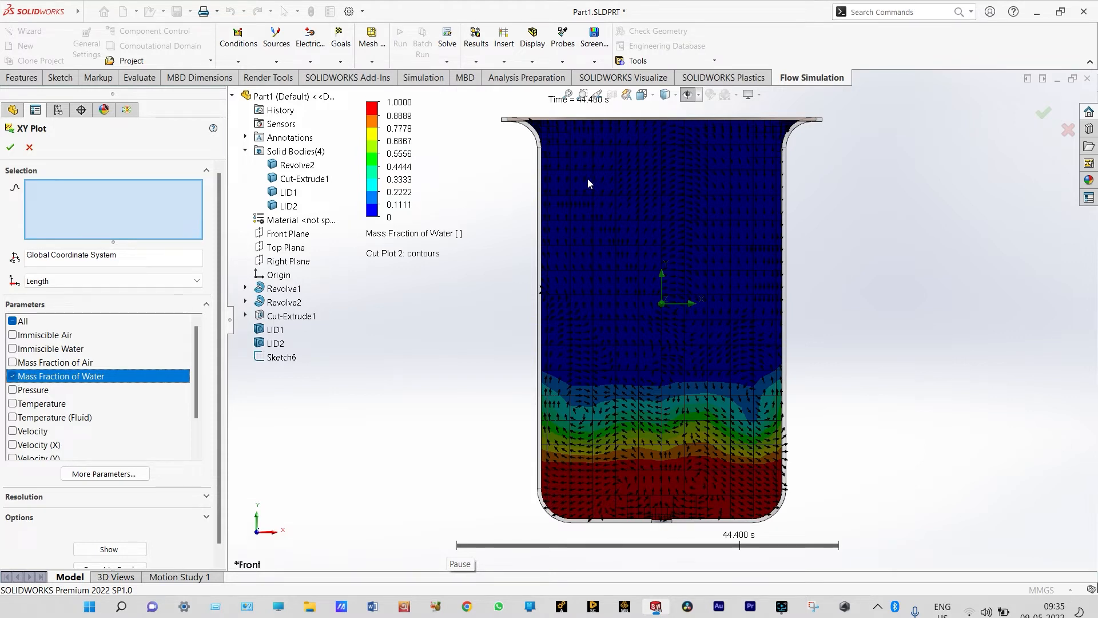
{"action": "left_click", "coordinate": [662, 136]}
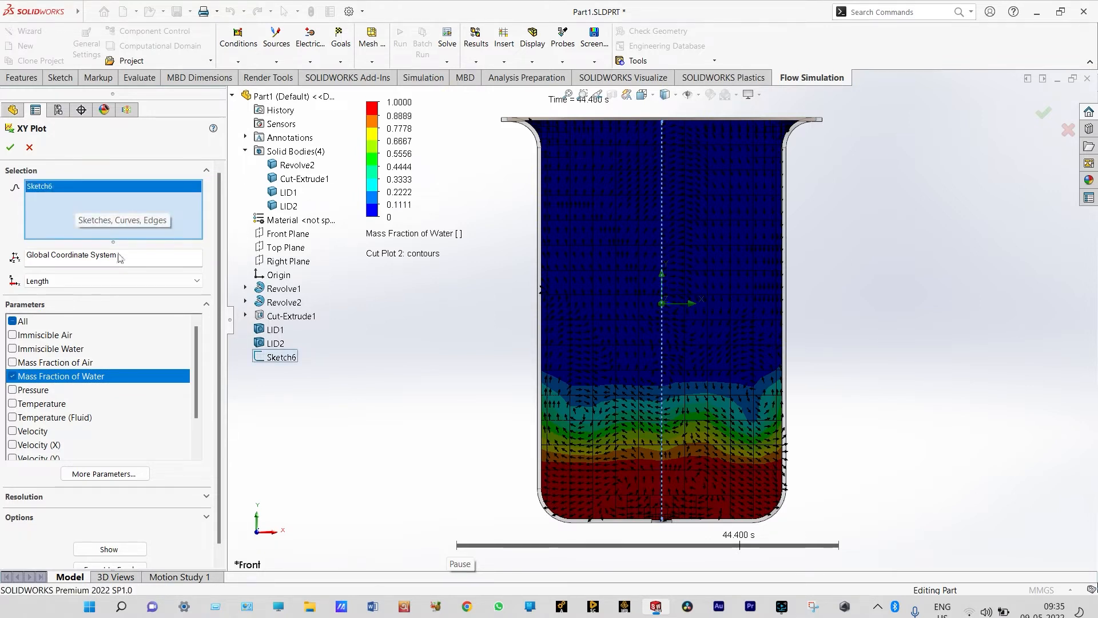
{"action": "left_click", "coordinate": [118, 549]}
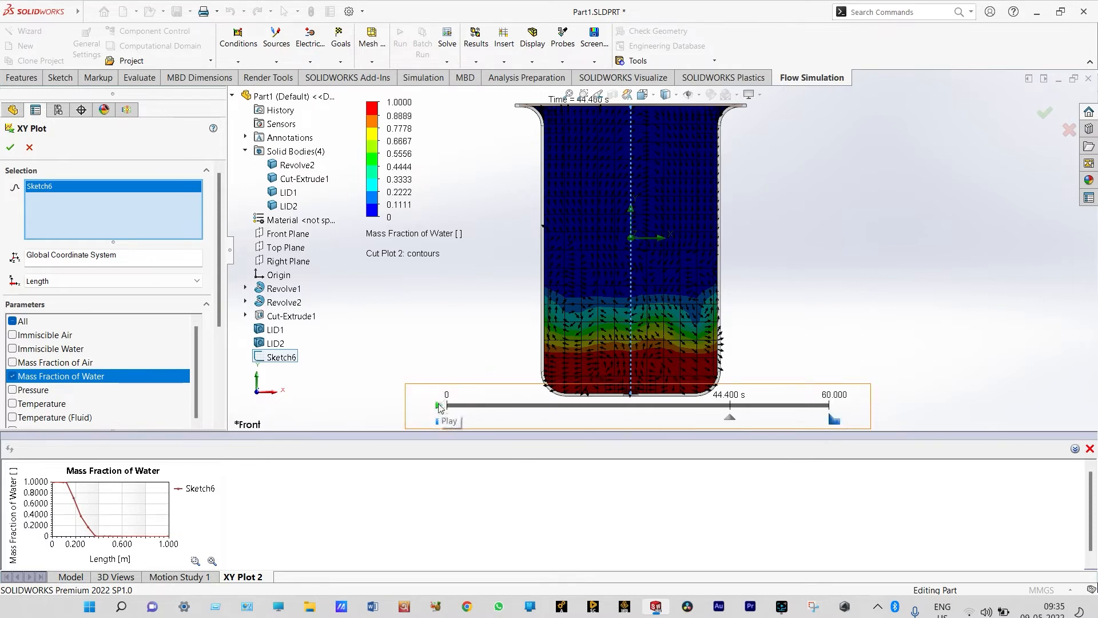
Play the transient results with pauses to compare the XY plot curve with the cut plot, and close the XY plot settings
{"action": "left_click", "coordinate": [439, 405]}
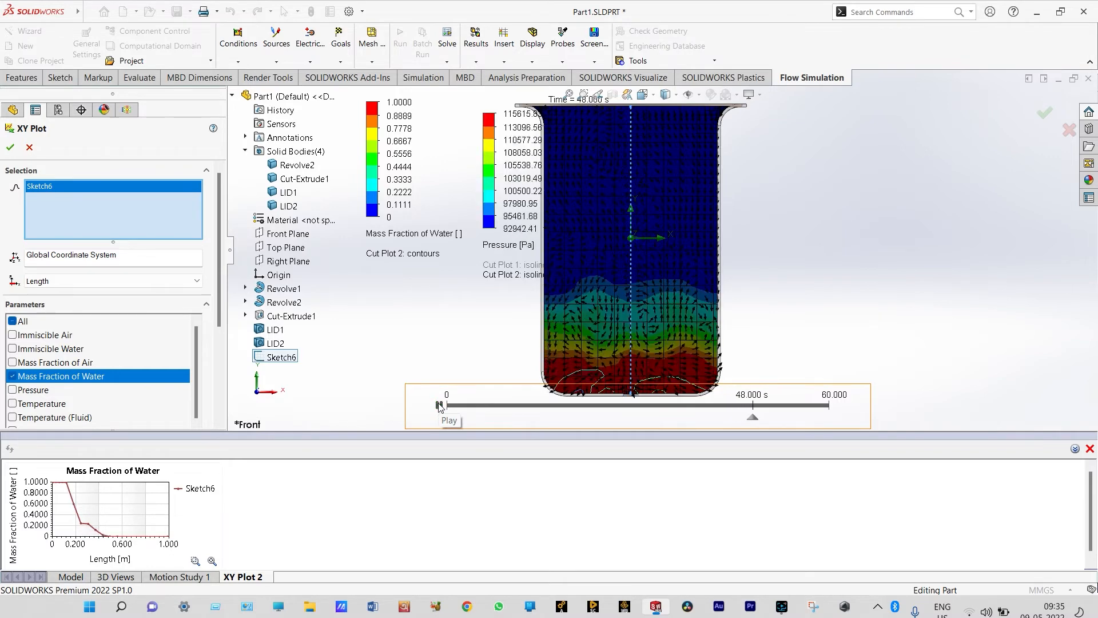
{"action": "left_click", "coordinate": [439, 405]}
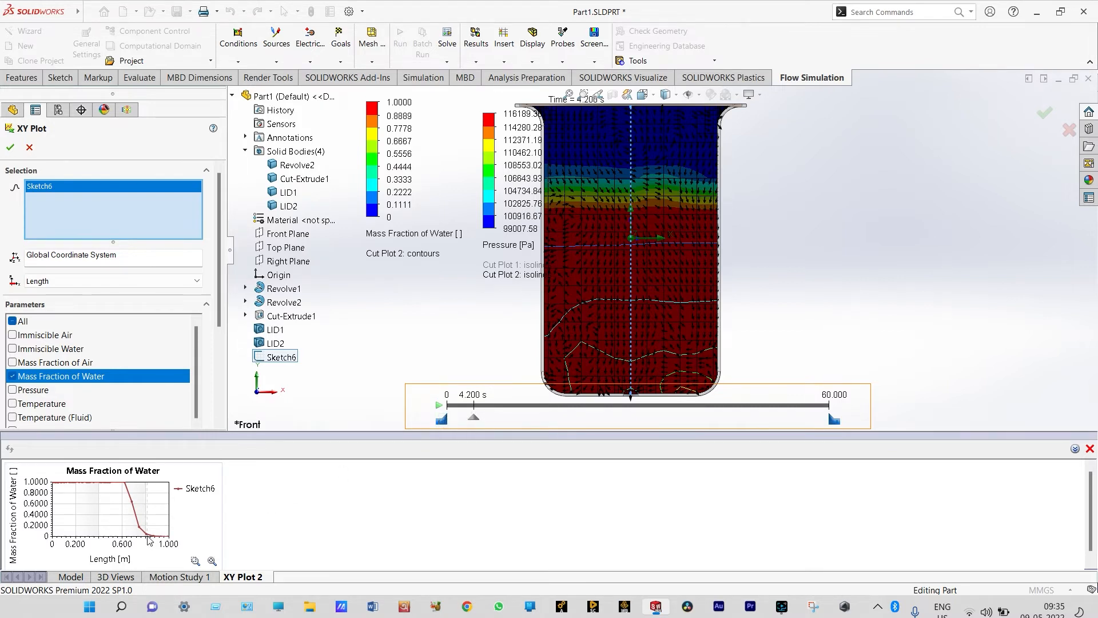
{"action": "mouse_move", "coordinate": [154, 536]}
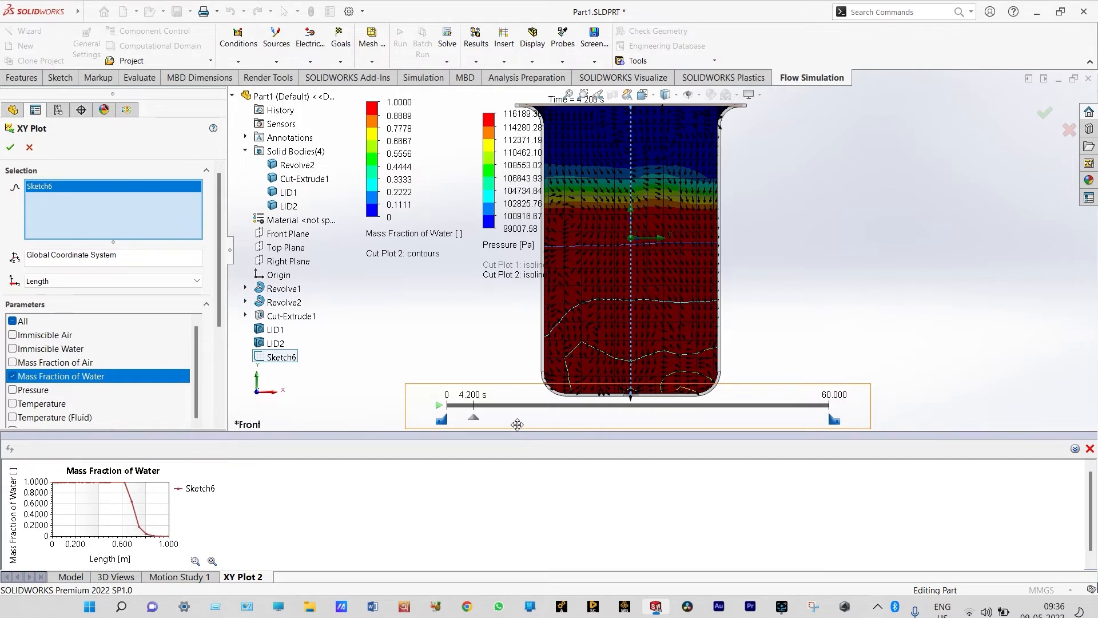
{"action": "left_click", "coordinate": [439, 406]}
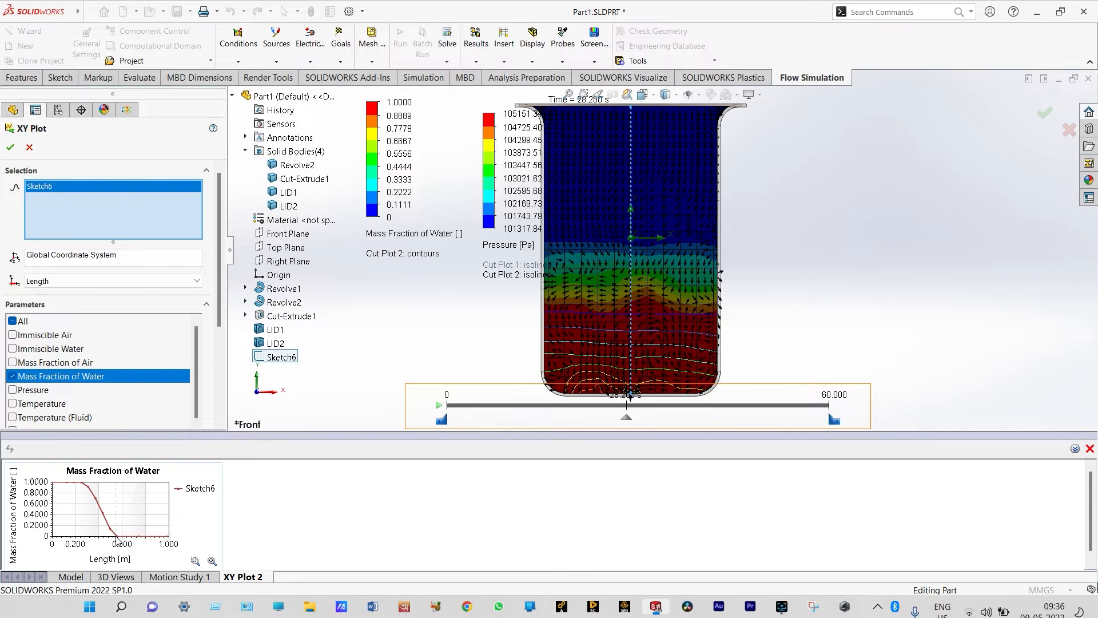
{"action": "left_click", "coordinate": [439, 406]}
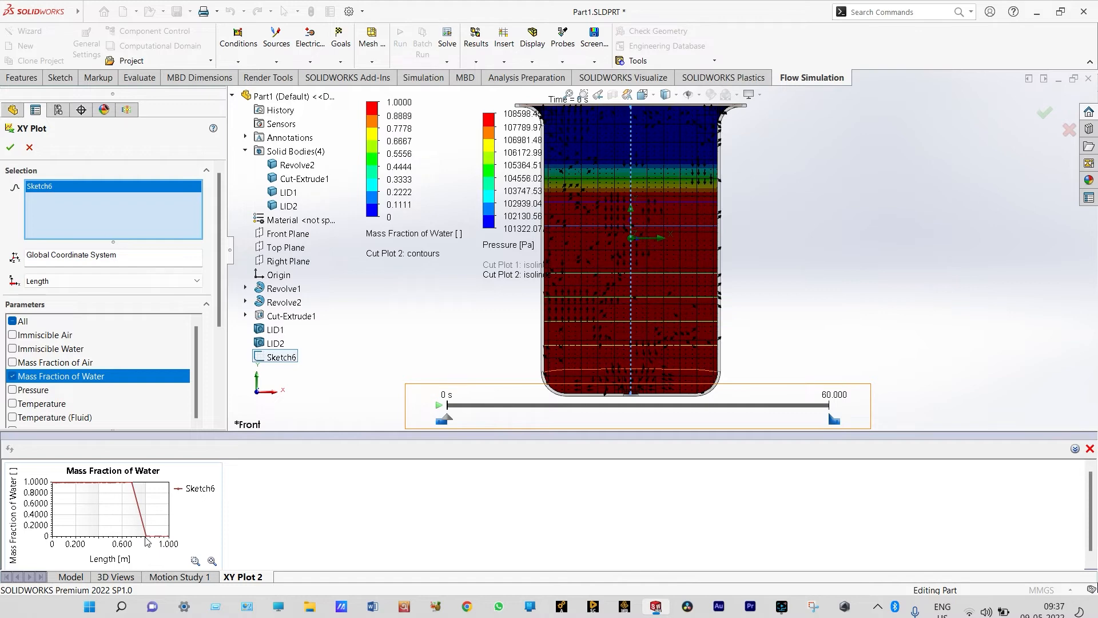
{"action": "left_click", "coordinate": [439, 405]}
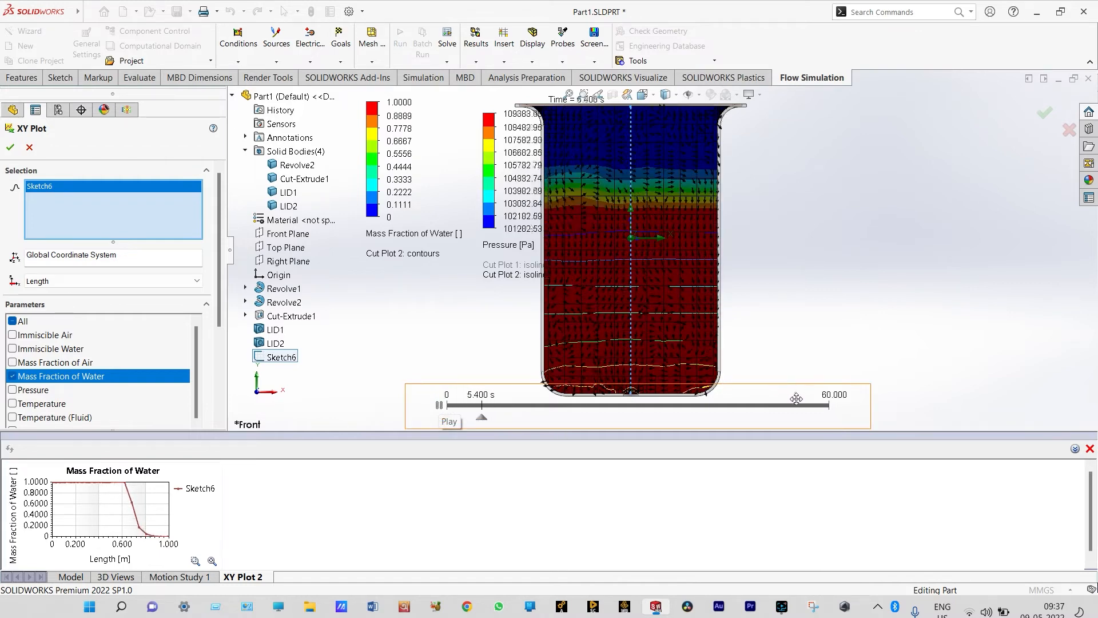
{"action": "left_click", "coordinate": [439, 405]}
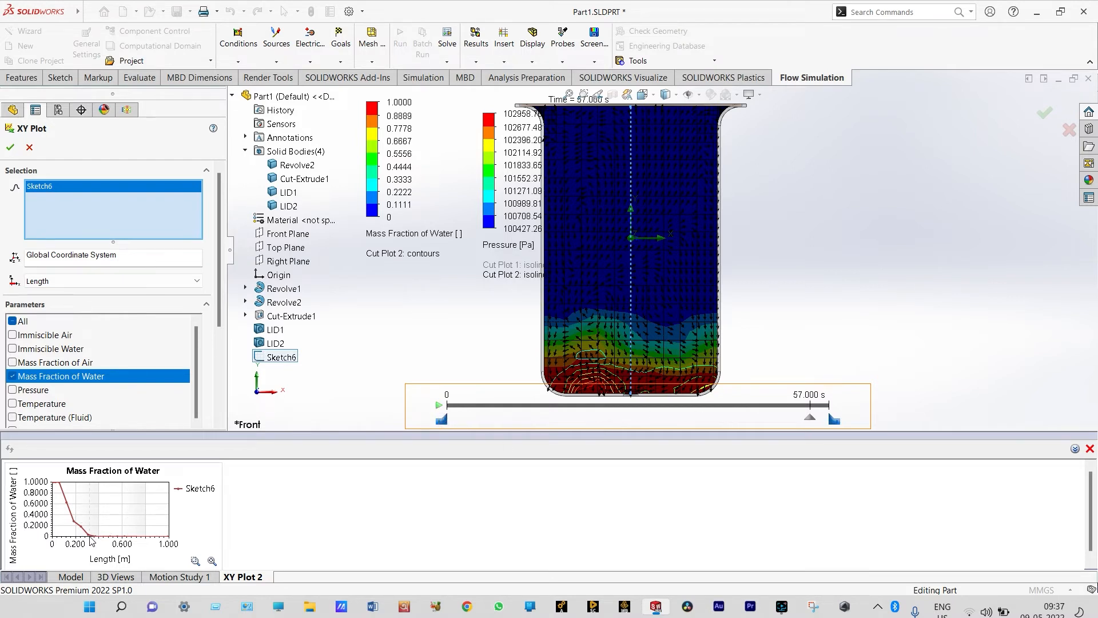
{"action": "mouse_move", "coordinate": [90, 540]}
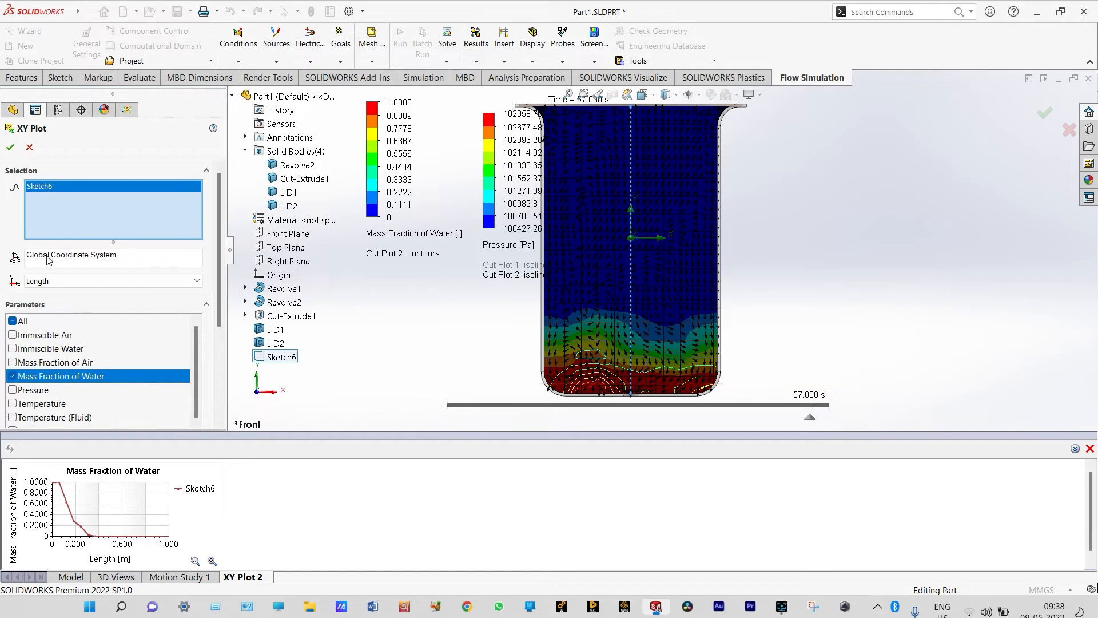
{"action": "left_click", "coordinate": [30, 149]}
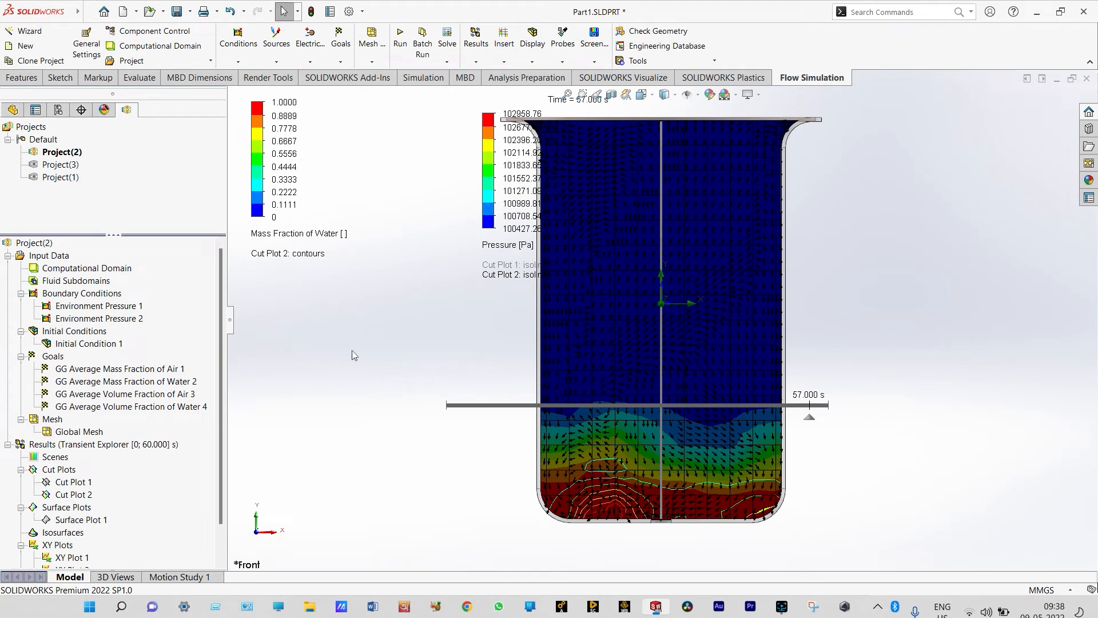
Leave Transient Explorer and return to the final results at 60 s
{"action": "left_click", "coordinate": [221, 562]}
{"action": "left_click", "coordinate": [222, 562]}
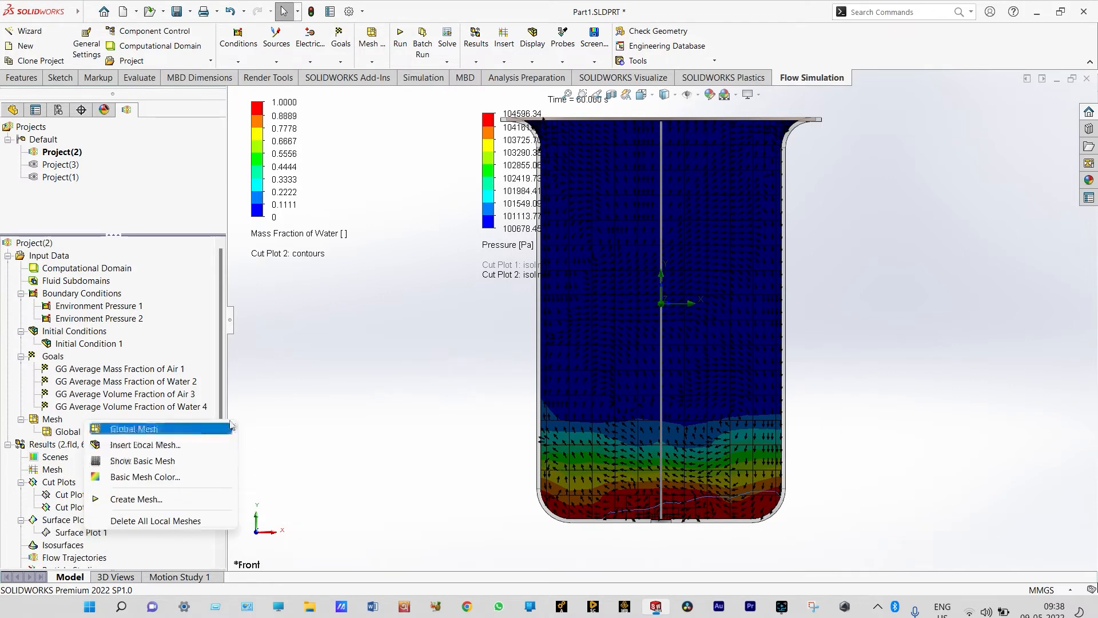
{"action": "left_click", "coordinate": [319, 398]}
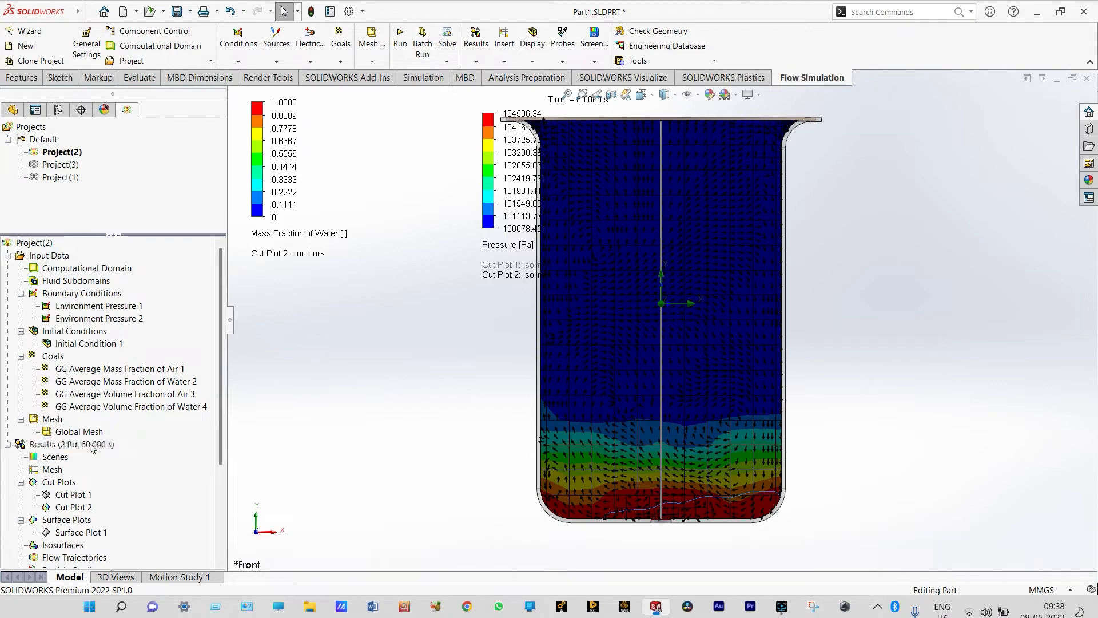
Load the results for the 47 s time moment
{"action": "right_click", "coordinate": [36, 444]}
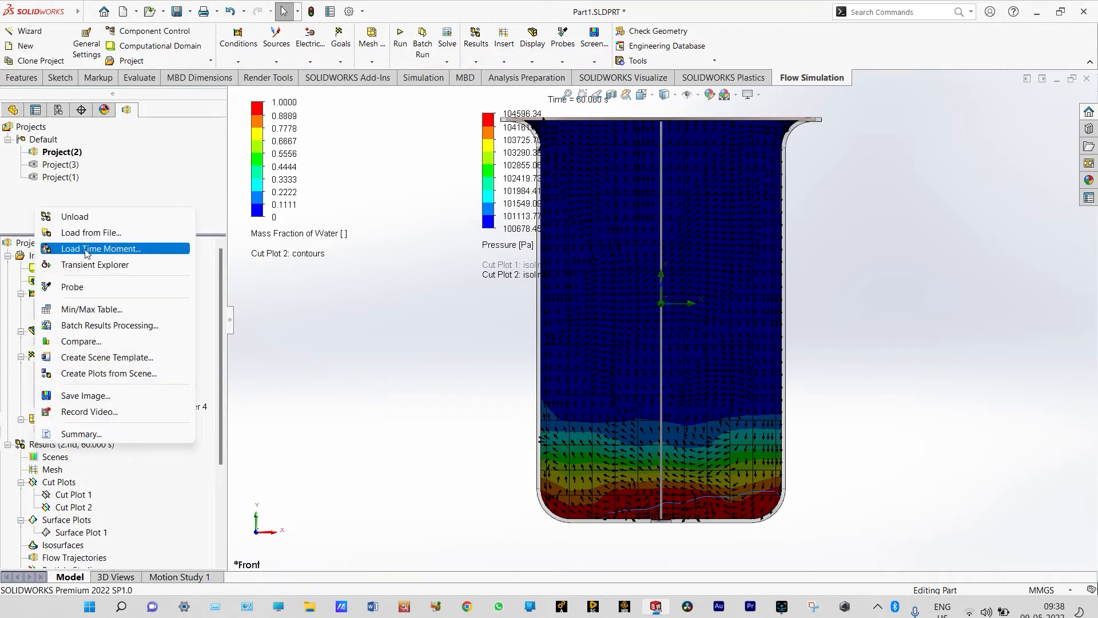
{"action": "left_click", "coordinate": [87, 250]}
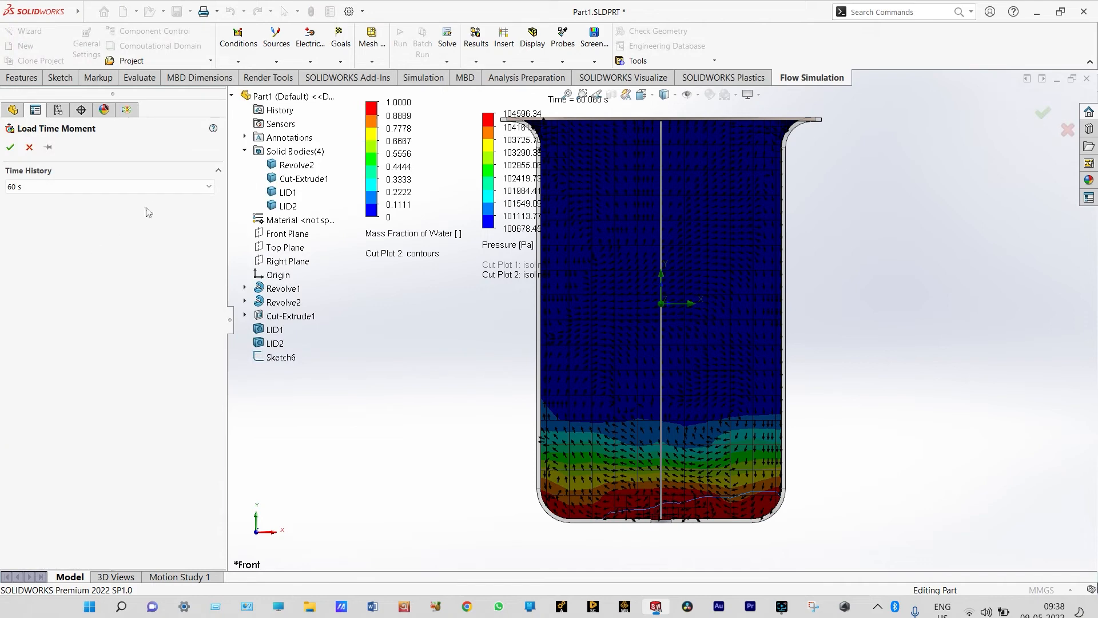
{"action": "left_click", "coordinate": [210, 187]}
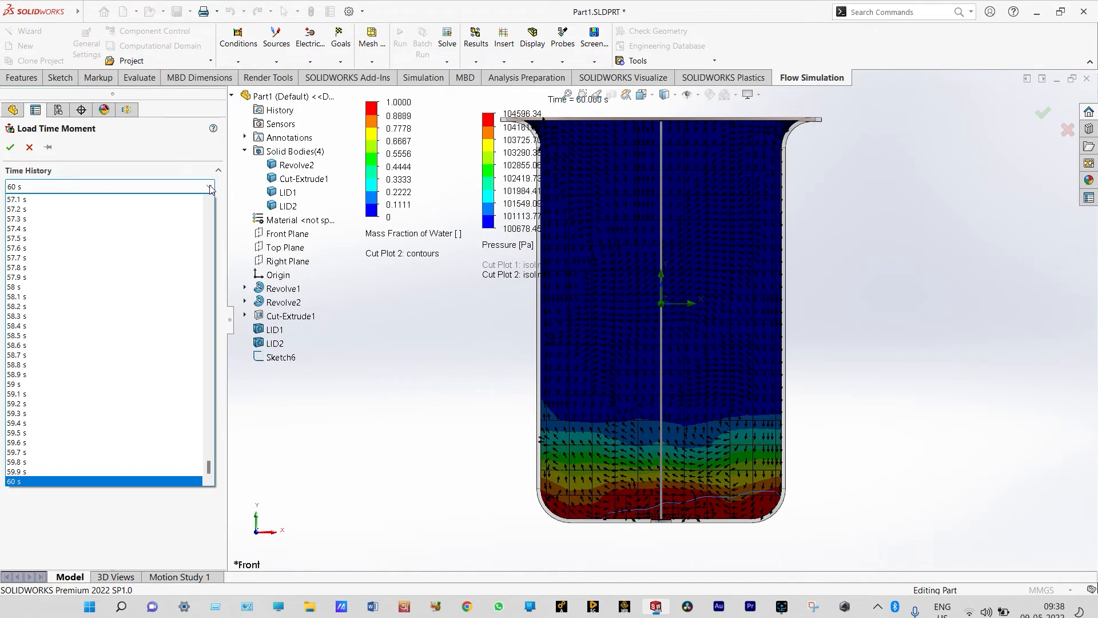
{"action": "left_click", "coordinate": [209, 203]}
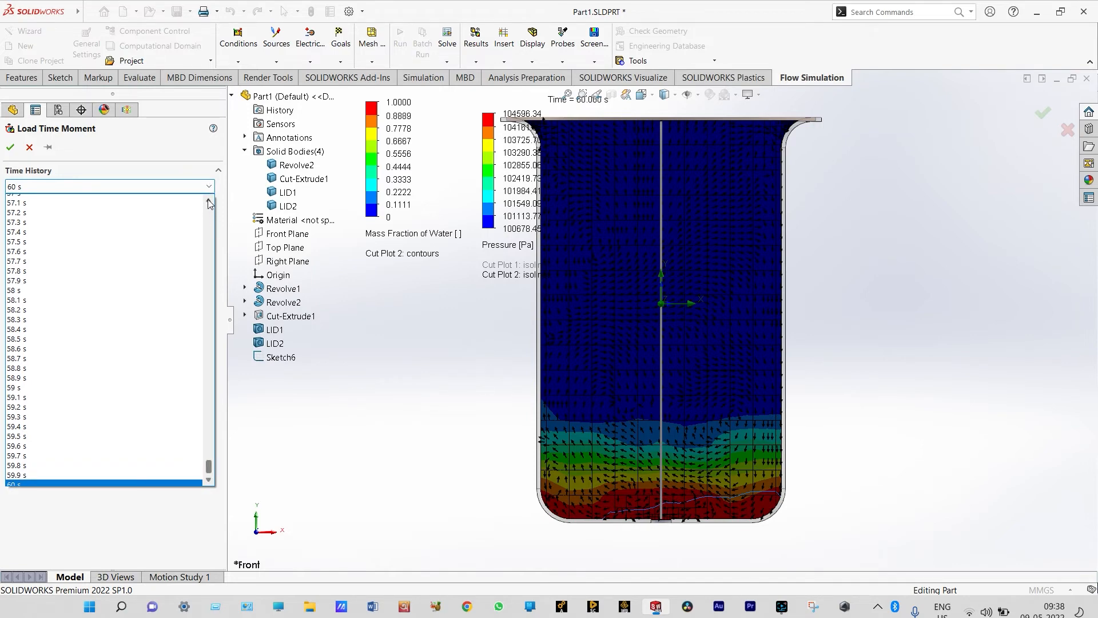
{"action": "scroll", "coordinate": [209, 203], "scroll_direction": "up", "scroll_amount": 9}
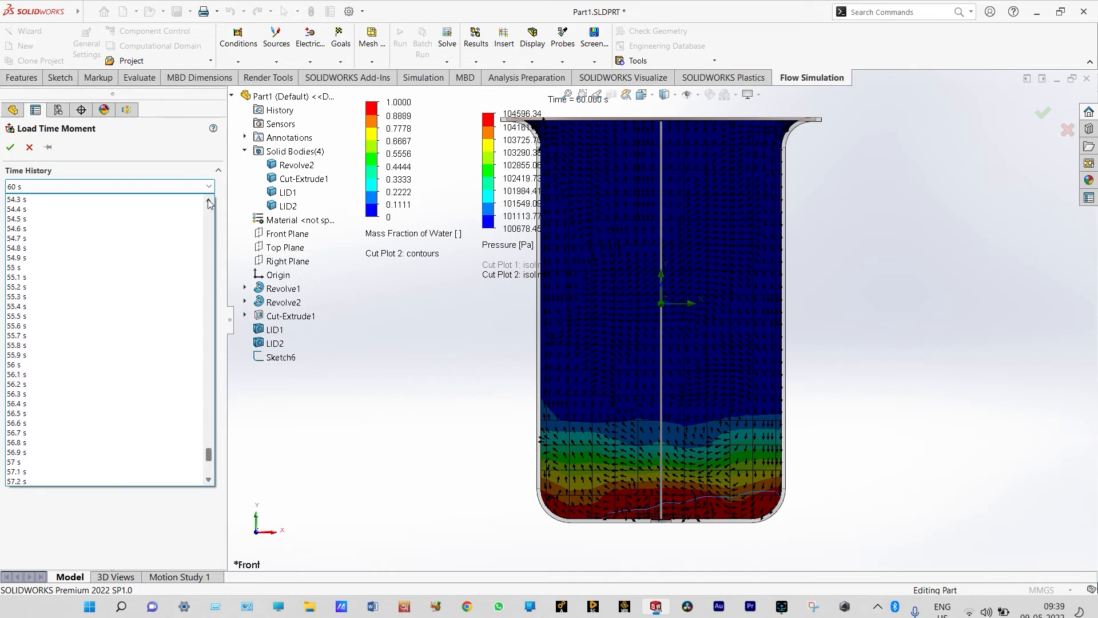
{"action": "scroll", "coordinate": [209, 203], "scroll_direction": "up", "scroll_amount": 8}
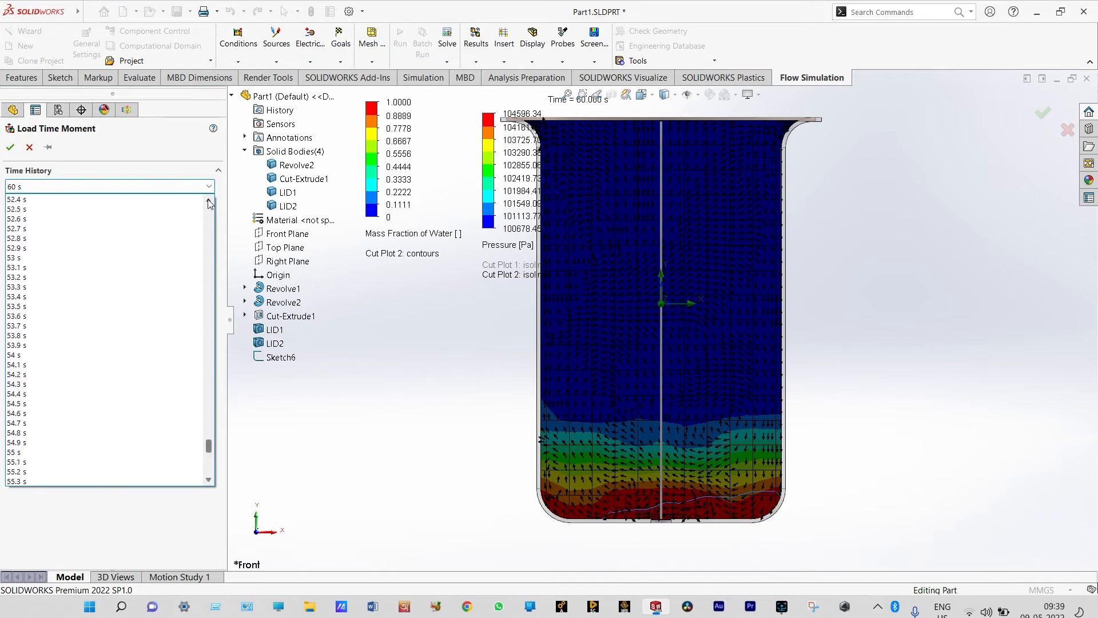
{"action": "scroll", "coordinate": [208, 203], "scroll_direction": "up", "scroll_amount": 11}
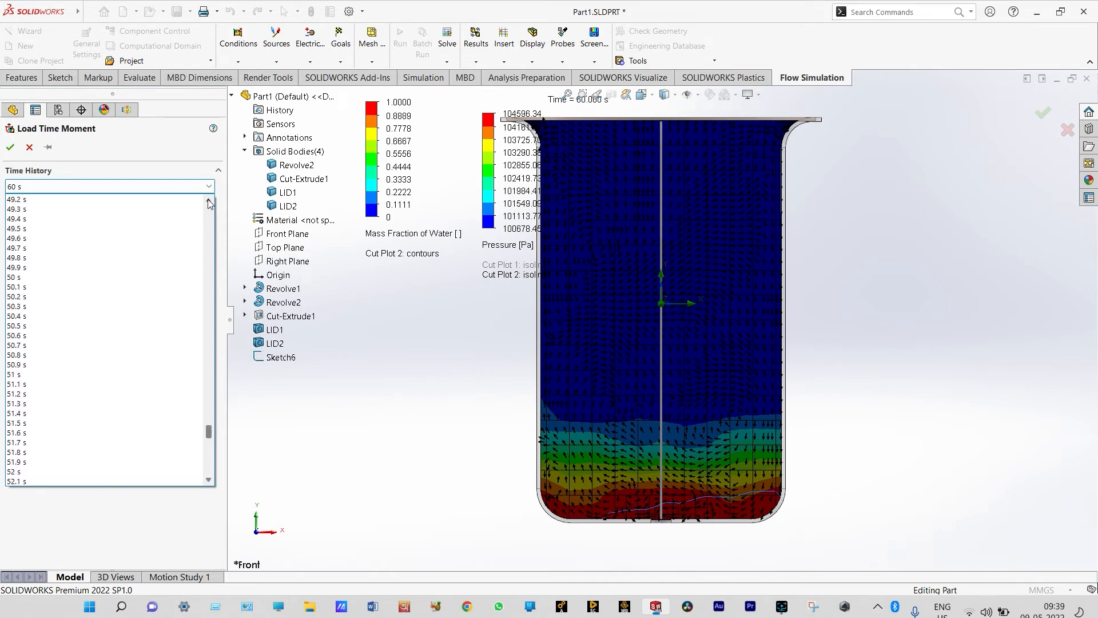
{"action": "scroll", "coordinate": [208, 203], "scroll_direction": "up", "scroll_amount": 5}
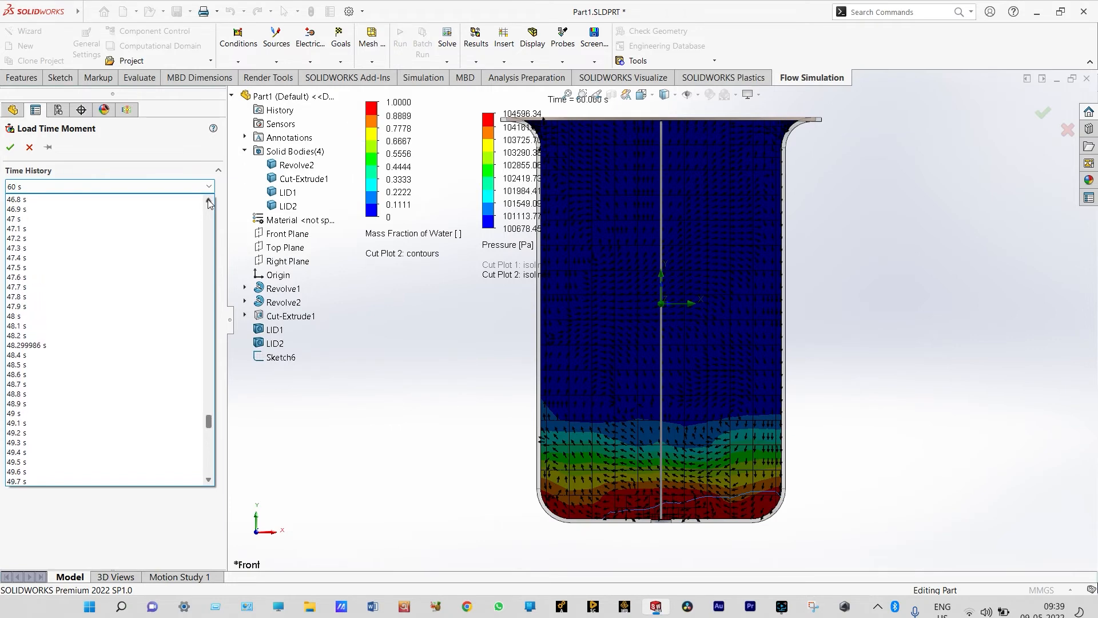
{"action": "left_click", "coordinate": [38, 219]}
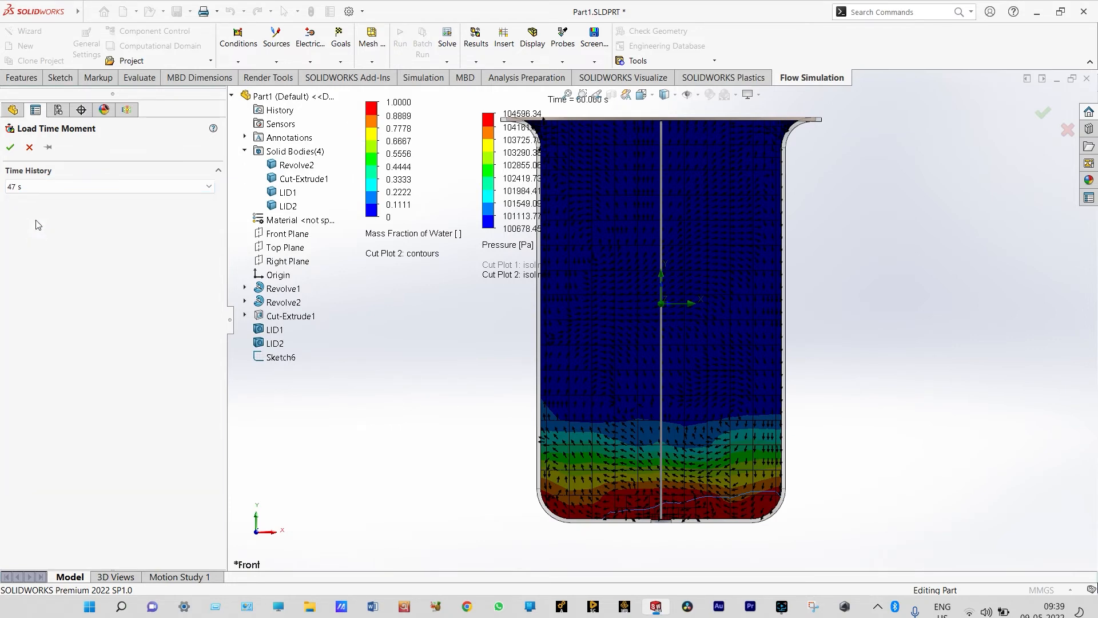
{"action": "left_click", "coordinate": [11, 147]}
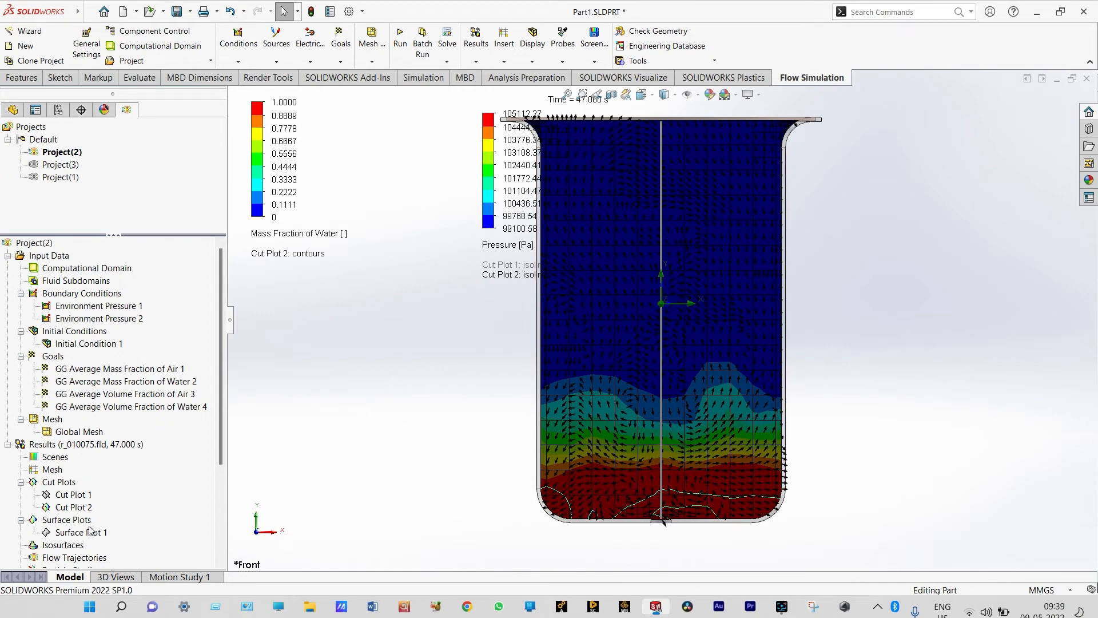
Clear and hide Cut Plot 2 of Project(2)
{"action": "left_click", "coordinate": [80, 506]}
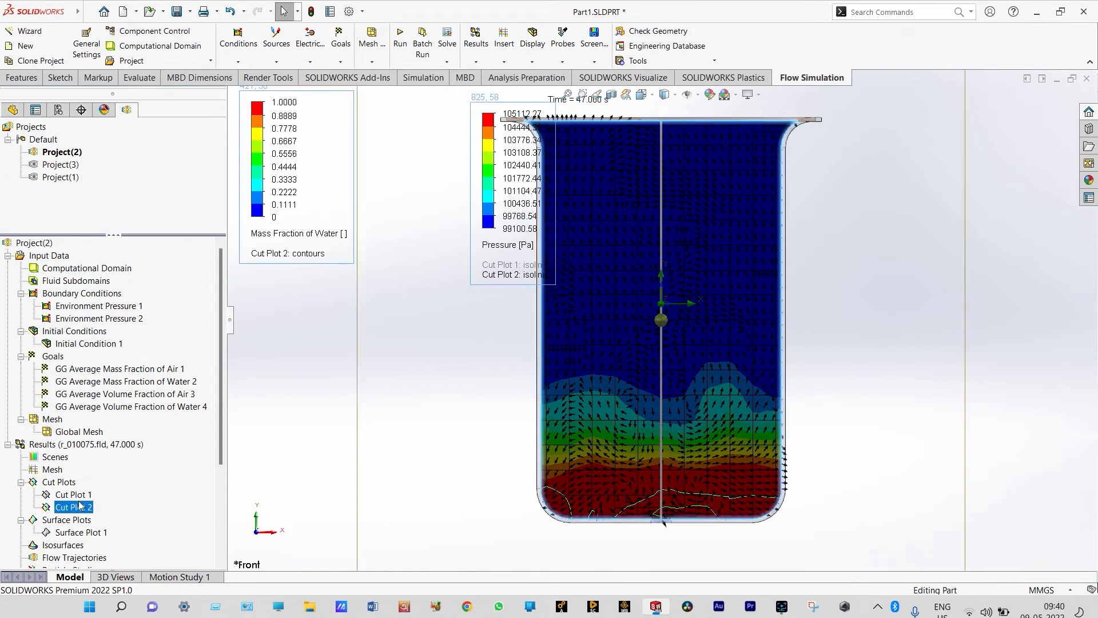
{"action": "key", "text": "Up"}
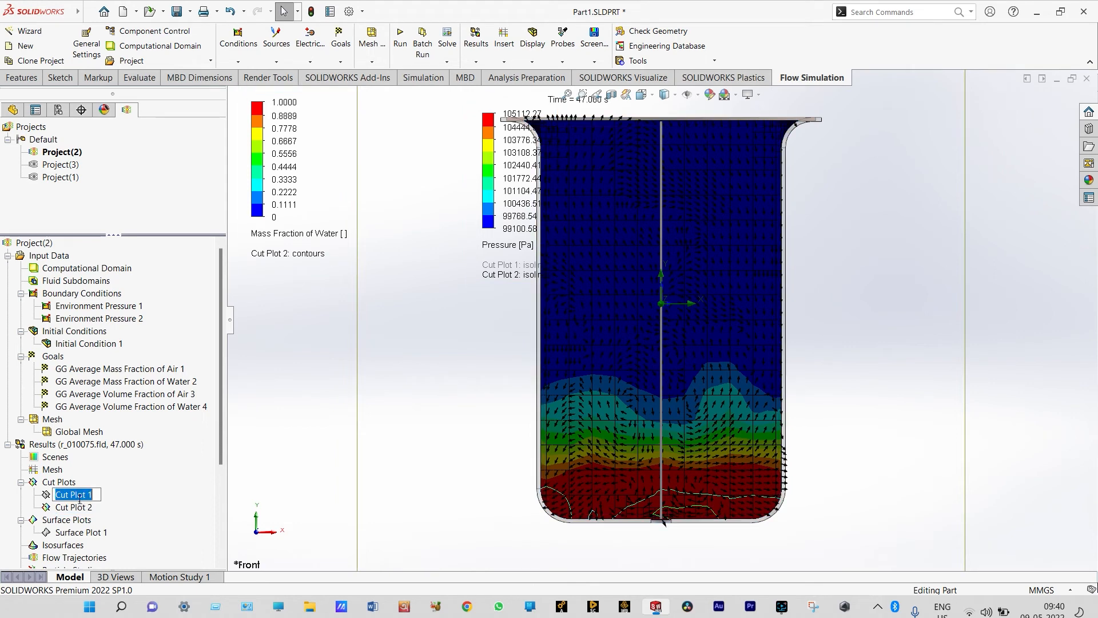
{"action": "right_click", "coordinate": [79, 507]}
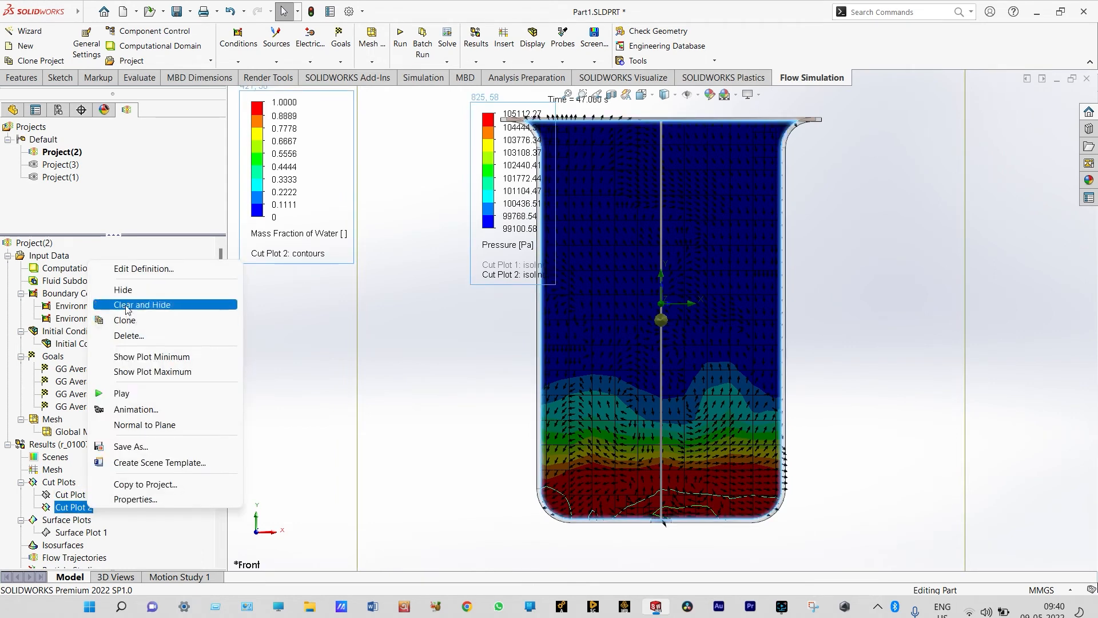
{"action": "left_click", "coordinate": [128, 309]}
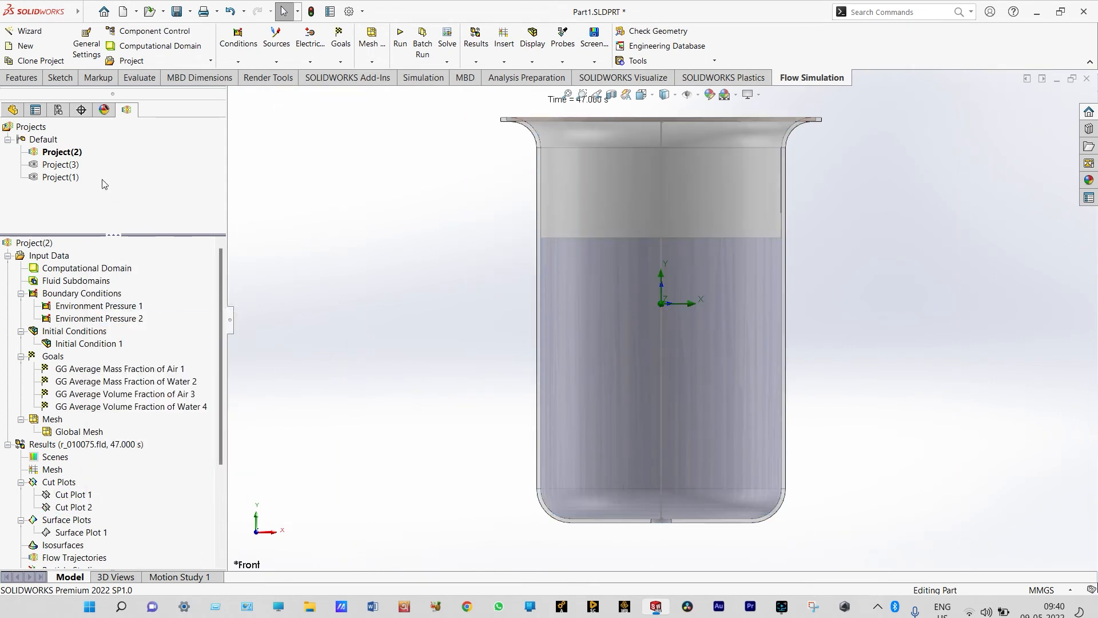
Activate Project(3) and review the gravity components in its general settings
{"action": "double_click", "coordinate": [62, 164]}
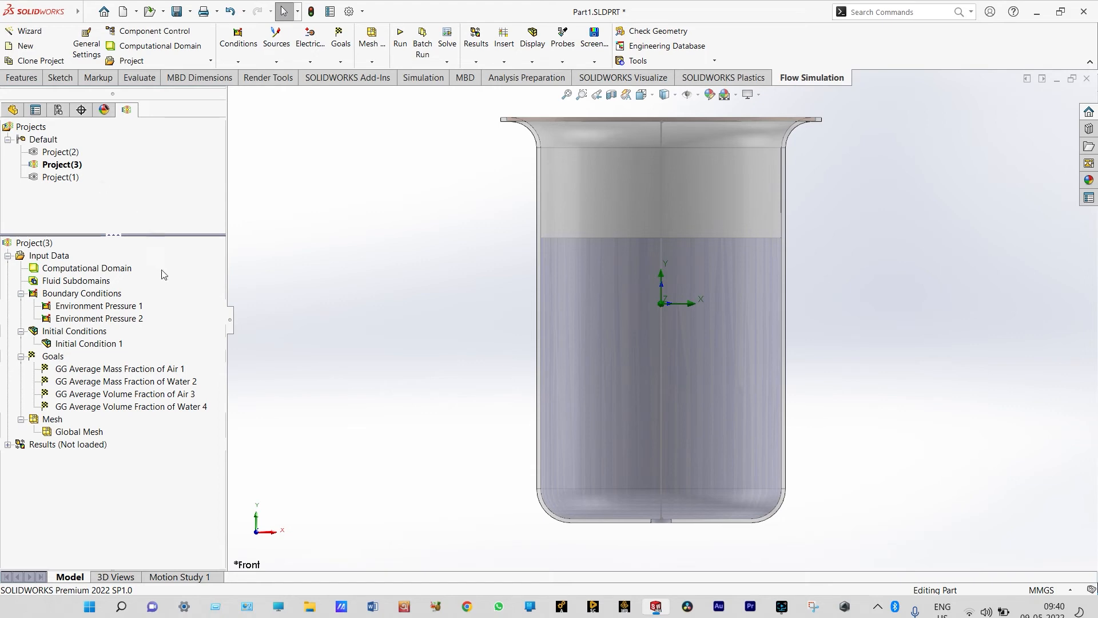
{"action": "left_click", "coordinate": [87, 50]}
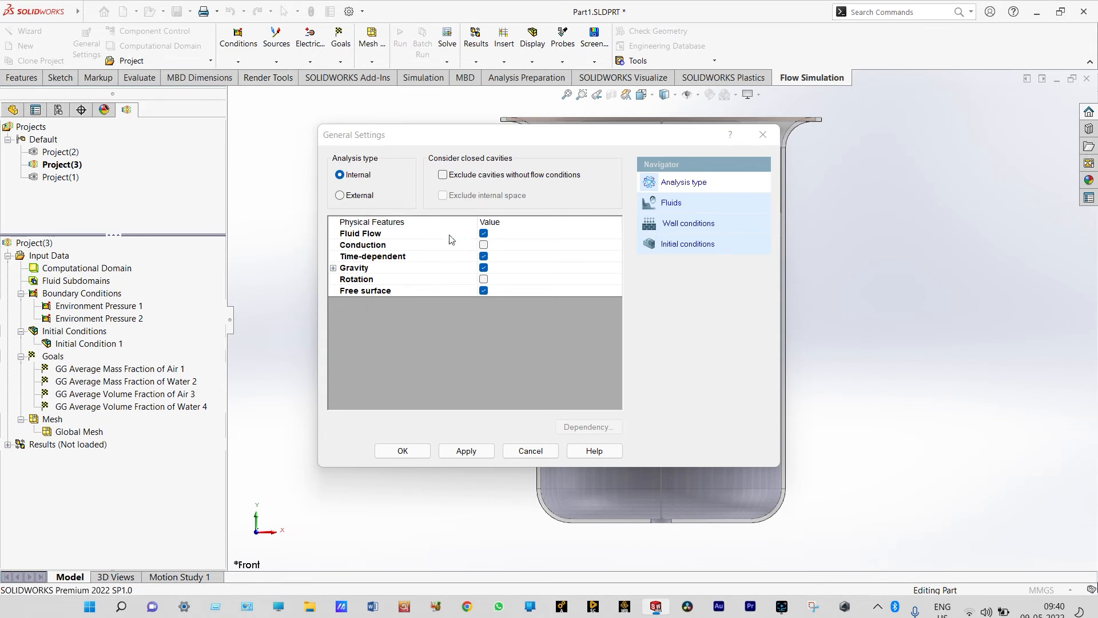
{"action": "left_click", "coordinate": [333, 268]}
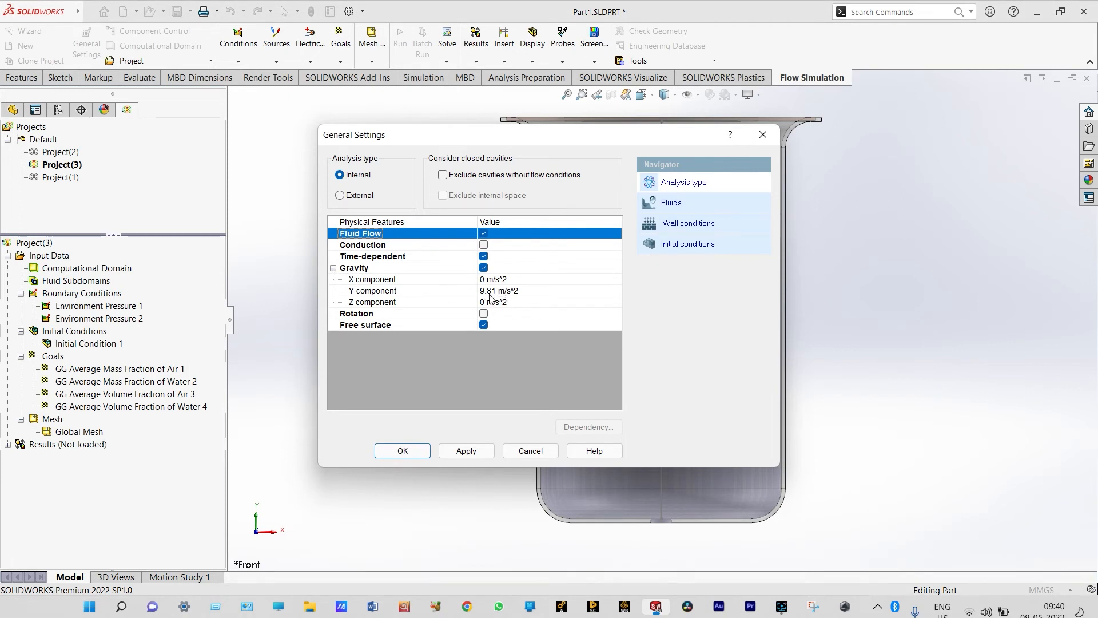
{"action": "left_click", "coordinate": [402, 451]}
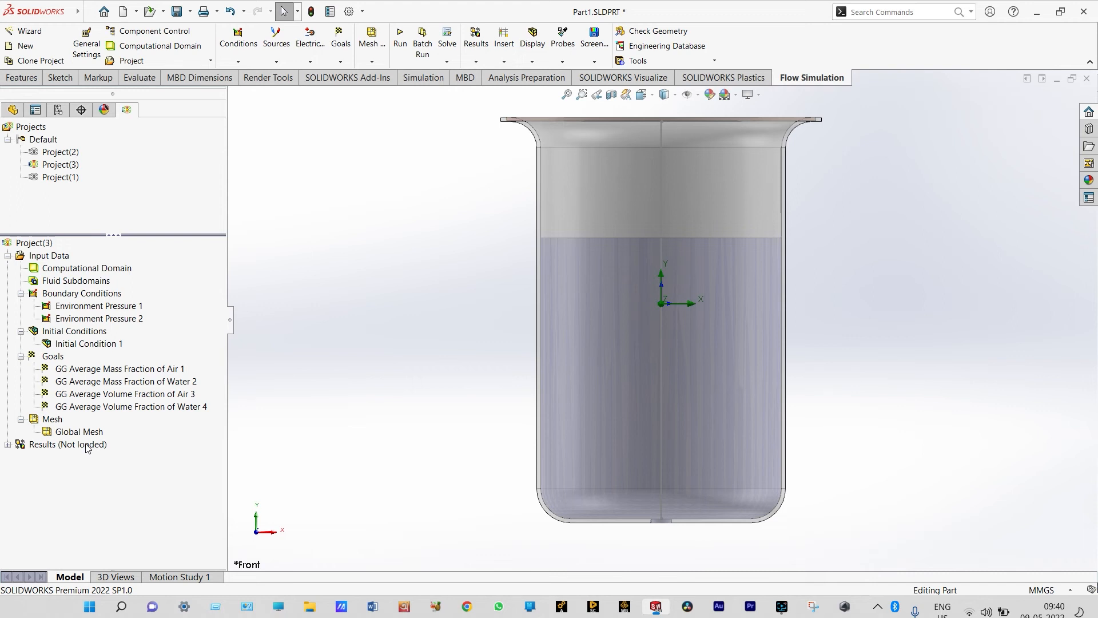
Load the results of Project(3) and start Transient Explorer for them
{"action": "right_click", "coordinate": [87, 445]}
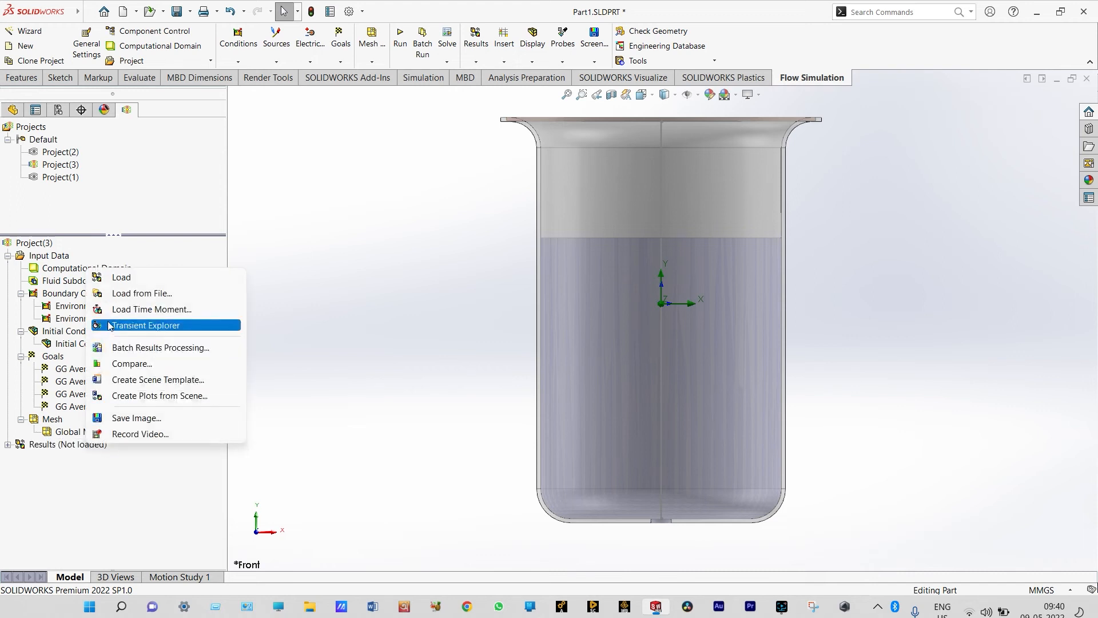
{"action": "left_click", "coordinate": [105, 283]}
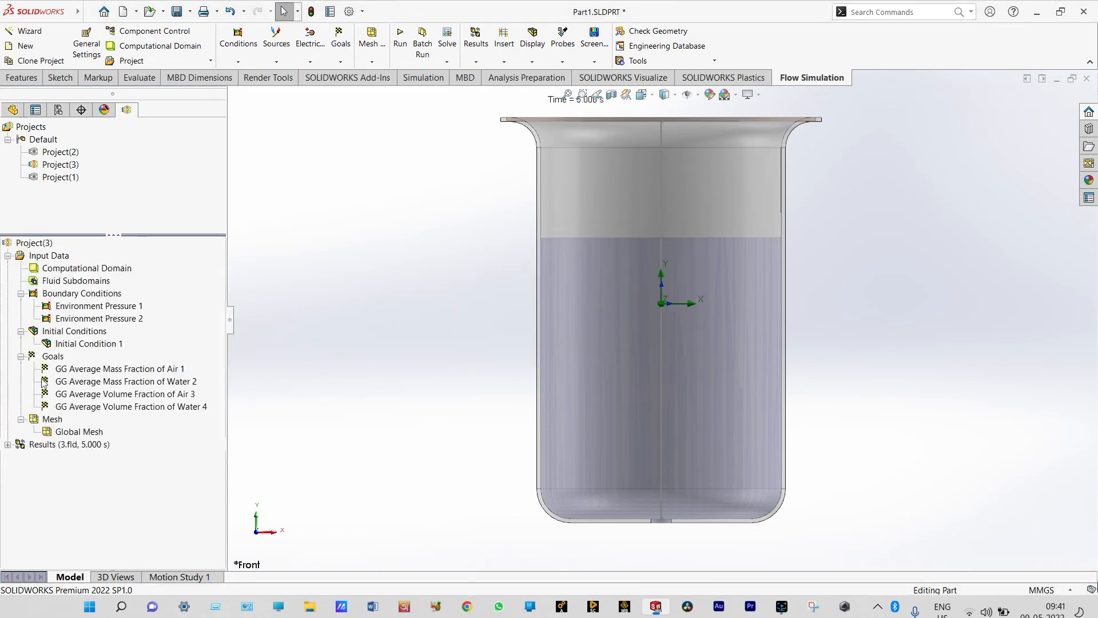
{"action": "right_click", "coordinate": [41, 447]}
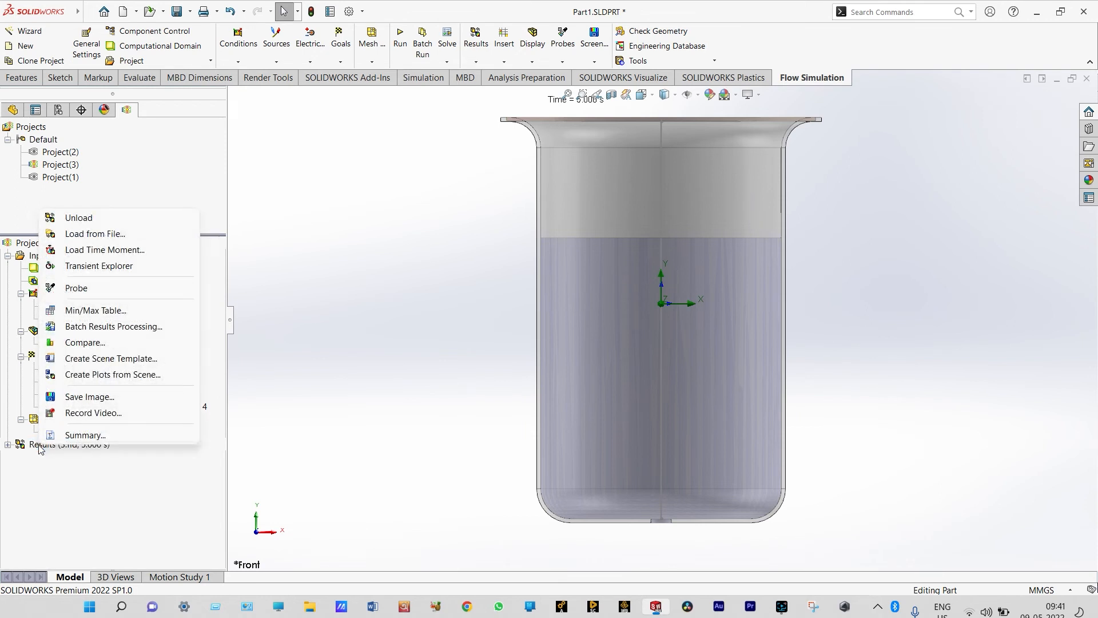
{"action": "left_click", "coordinate": [101, 269]}
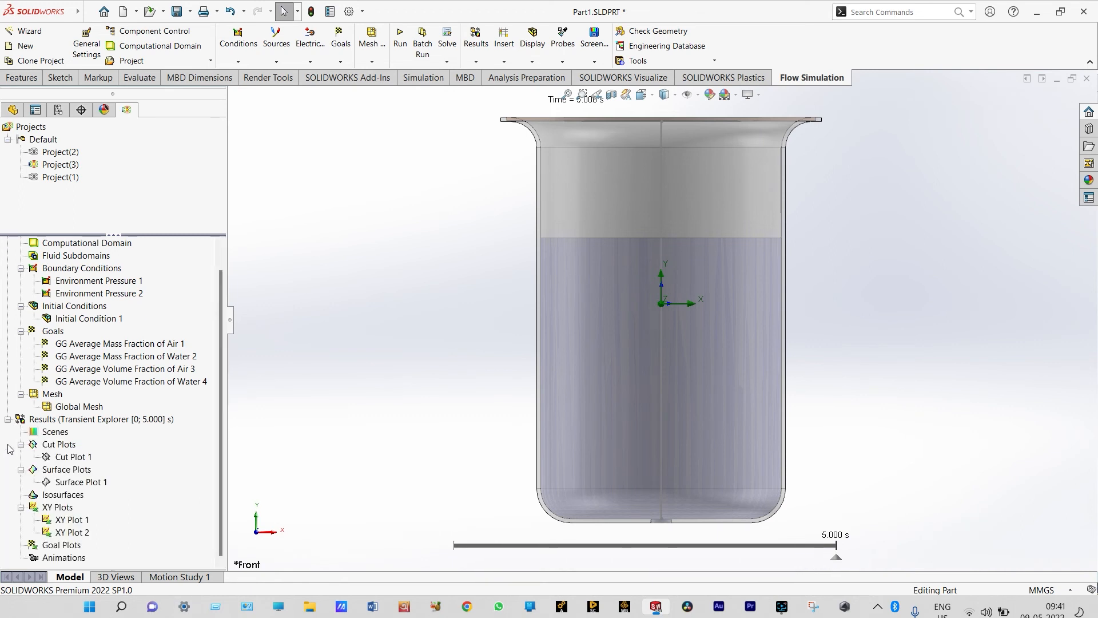
Insert a contour cut plot of Mass Fraction of Water on the Front Plane at 0 m offset
{"action": "right_click", "coordinate": [67, 447]}
{"action": "left_click", "coordinate": [87, 453]}
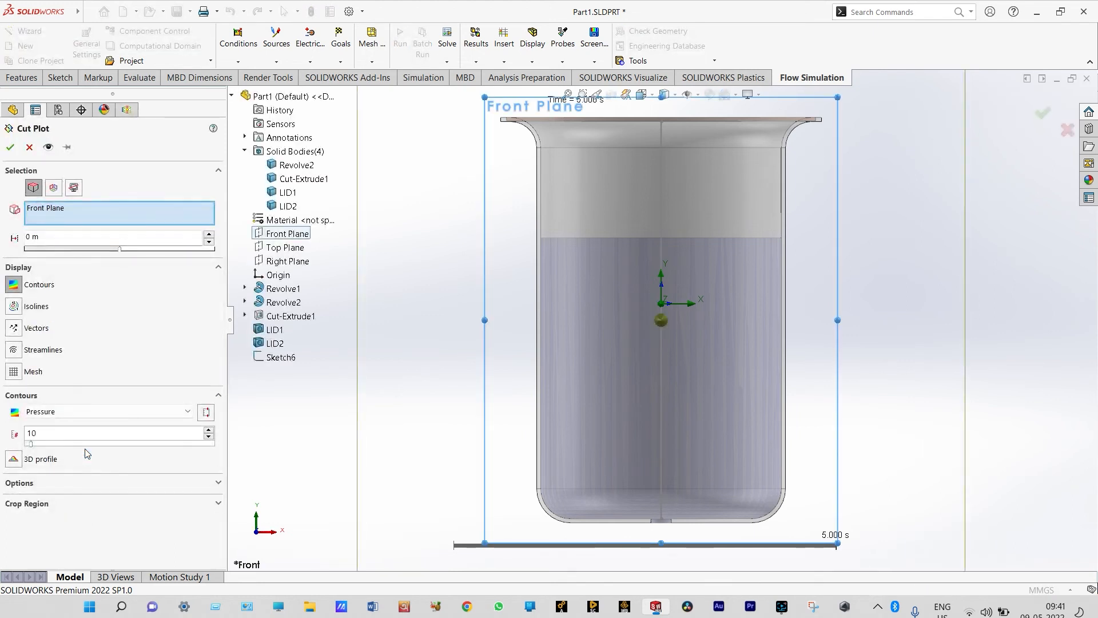
{"action": "left_click", "coordinate": [10, 147]}
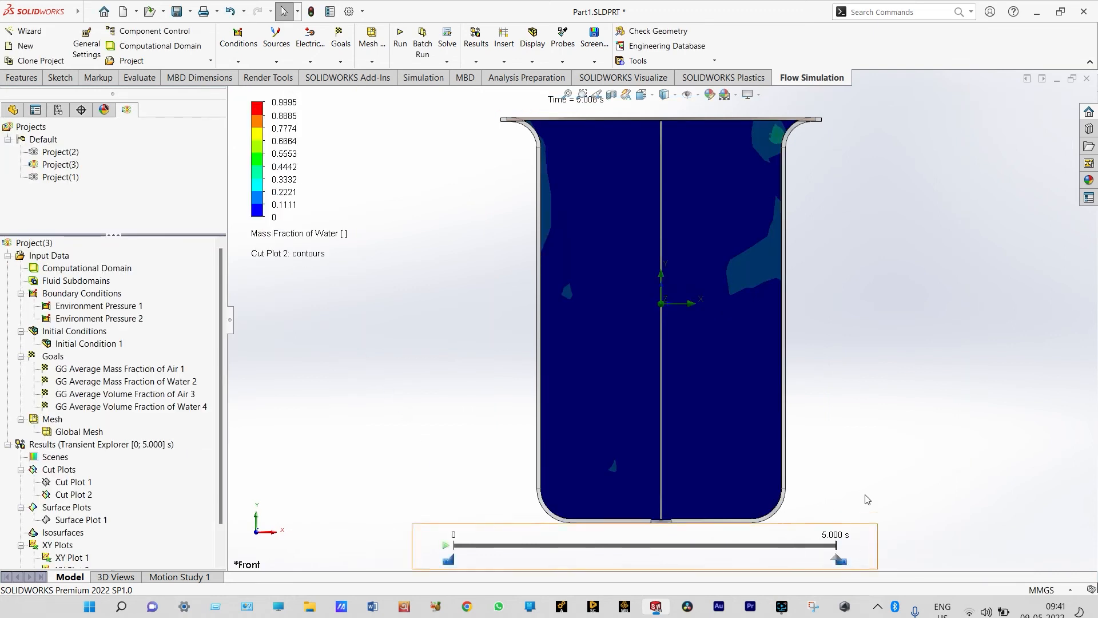
Play the transient cut plot of water mass fraction and pause it at 2.500 s
{"action": "mouse_move", "coordinate": [462, 557]}
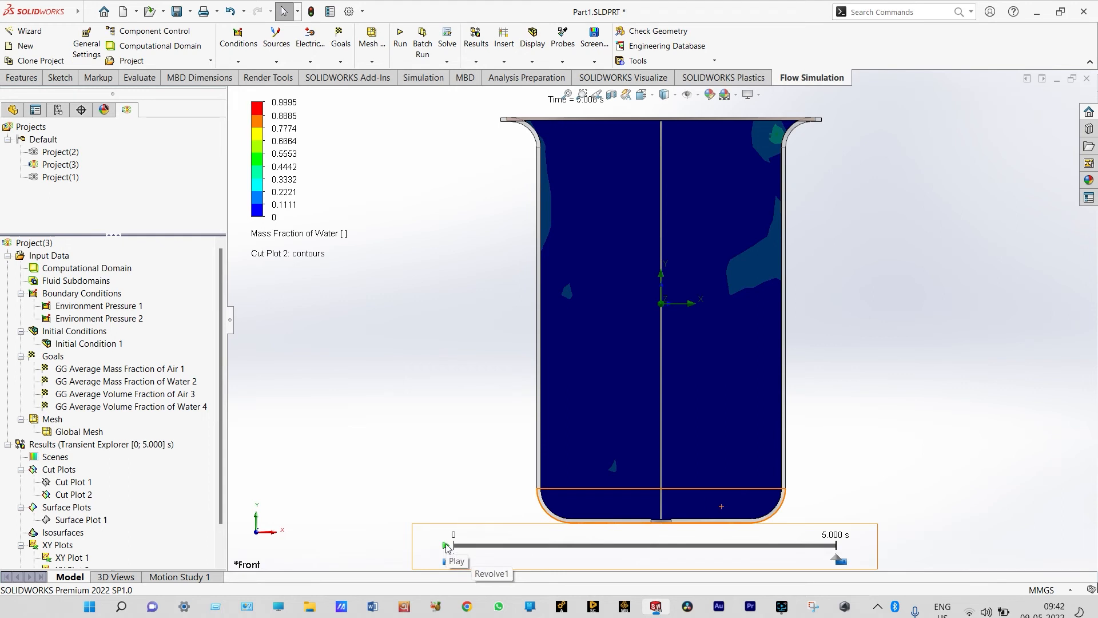
{"action": "left_click", "coordinate": [446, 545]}
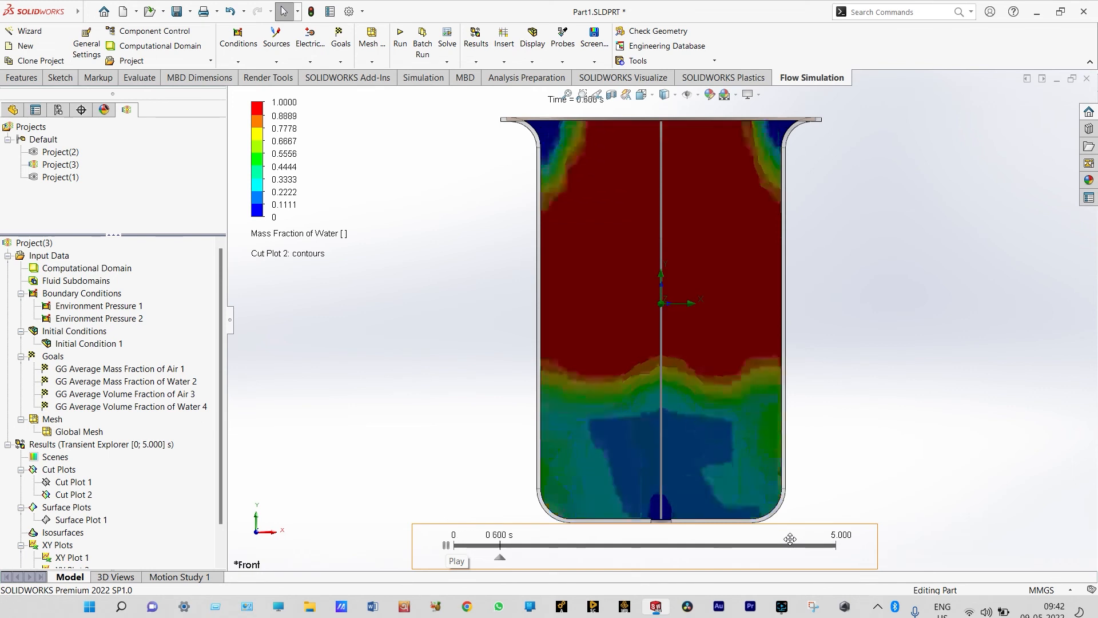
{"action": "left_click", "coordinate": [447, 545]}
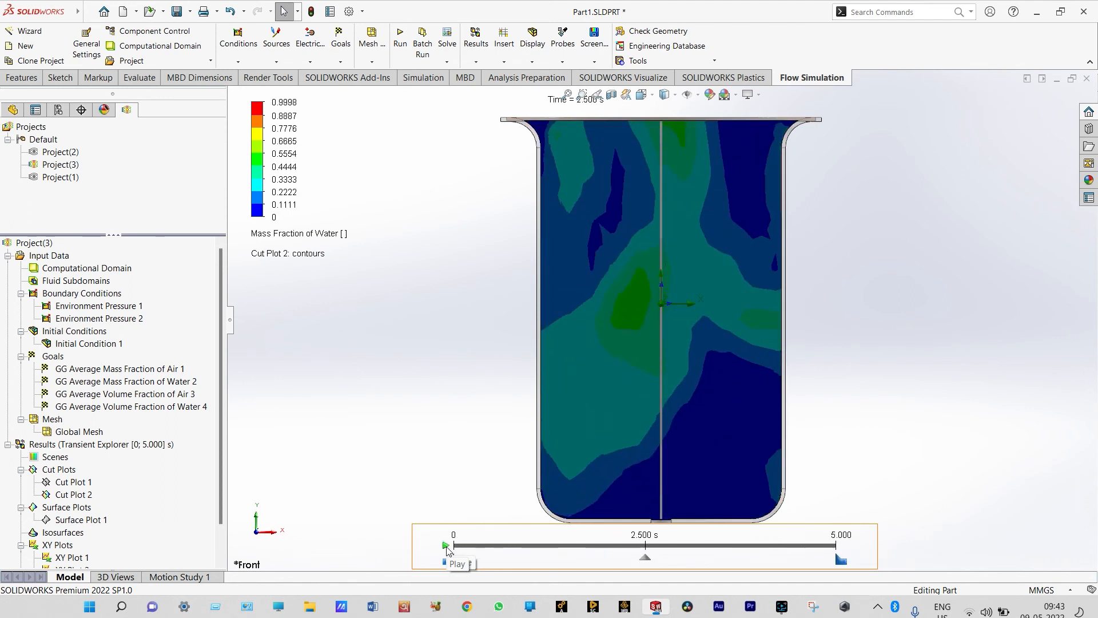
Insert an XY plot of Mass Fraction of Water against Length along Sketch6 and display its graph over the model
{"action": "scroll", "coordinate": [64, 508], "scroll_direction": "down", "scroll_amount": 1}
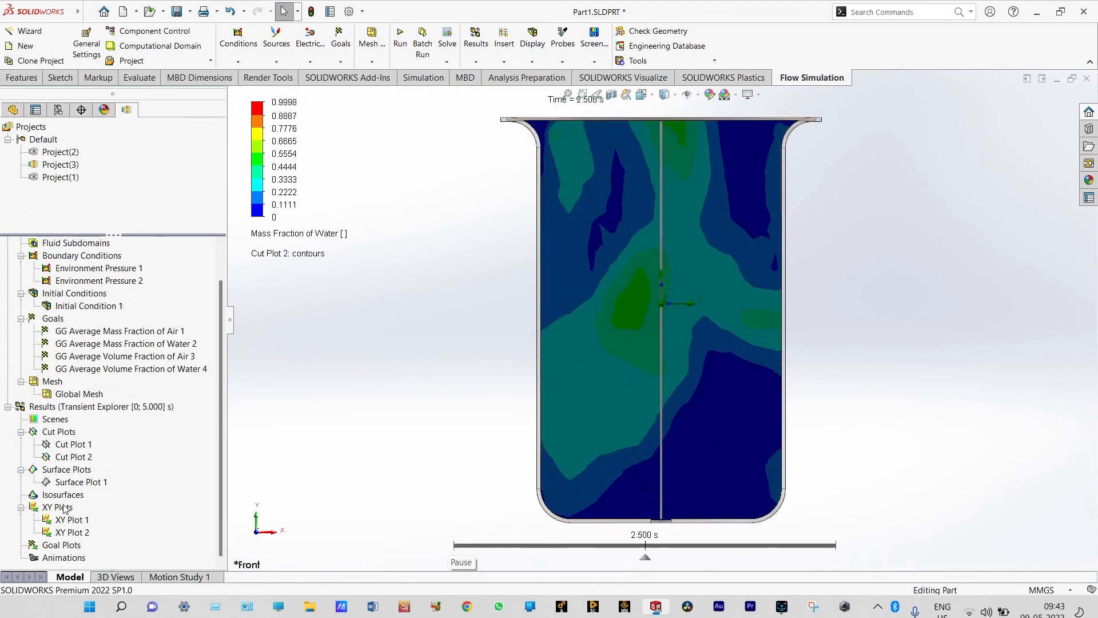
{"action": "right_click", "coordinate": [65, 508]}
{"action": "left_click", "coordinate": [101, 514]}
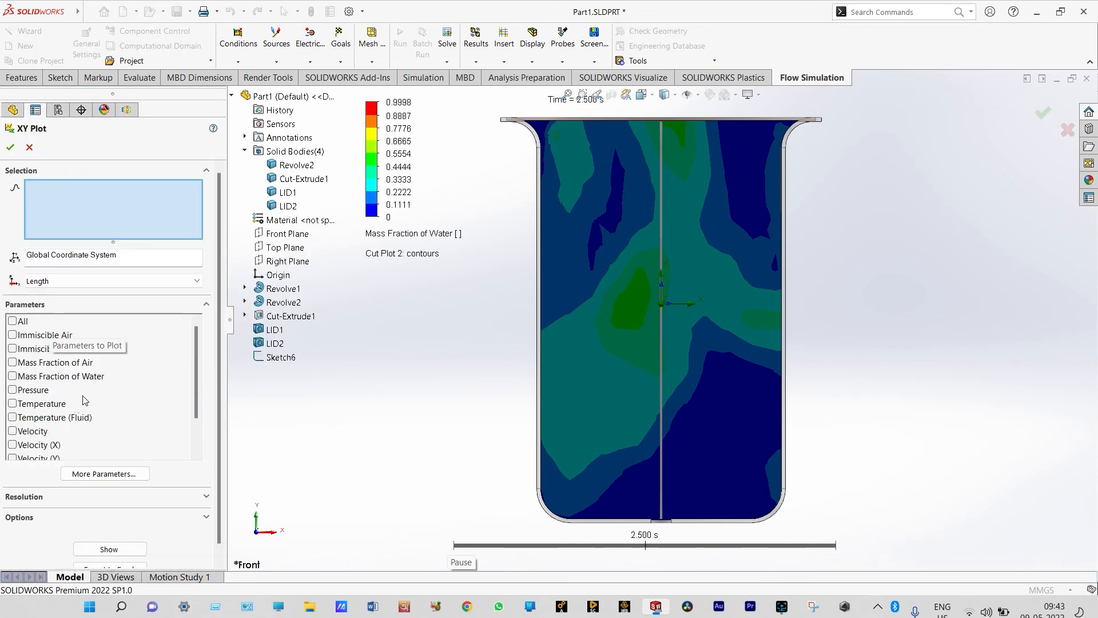
{"action": "left_click", "coordinate": [13, 376]}
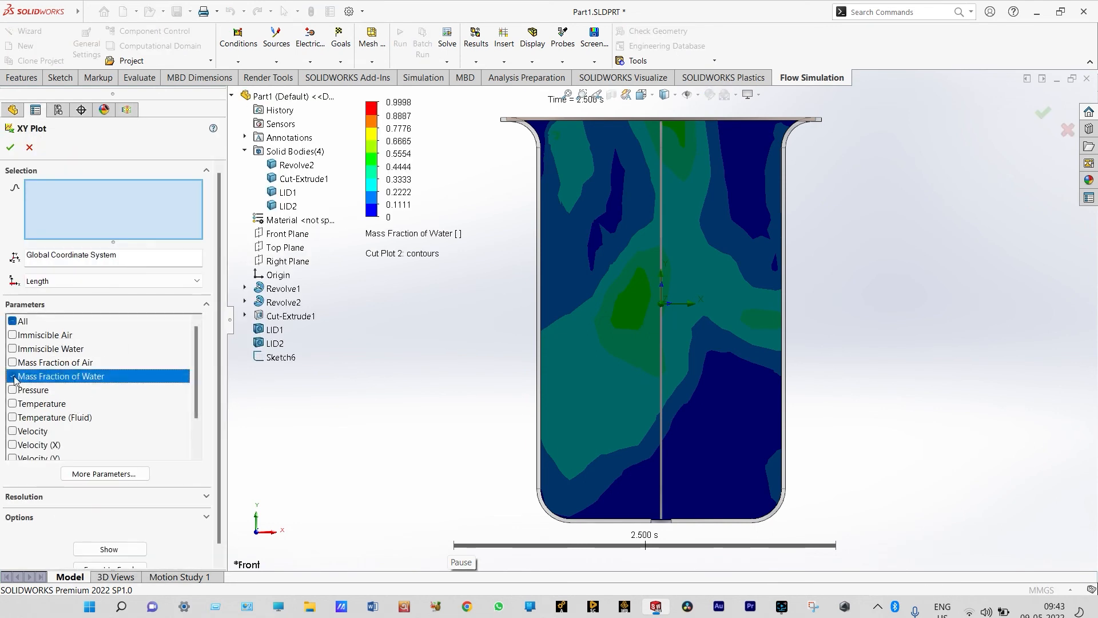
{"action": "left_click", "coordinate": [662, 325]}
{"action": "left_click", "coordinate": [10, 148]}
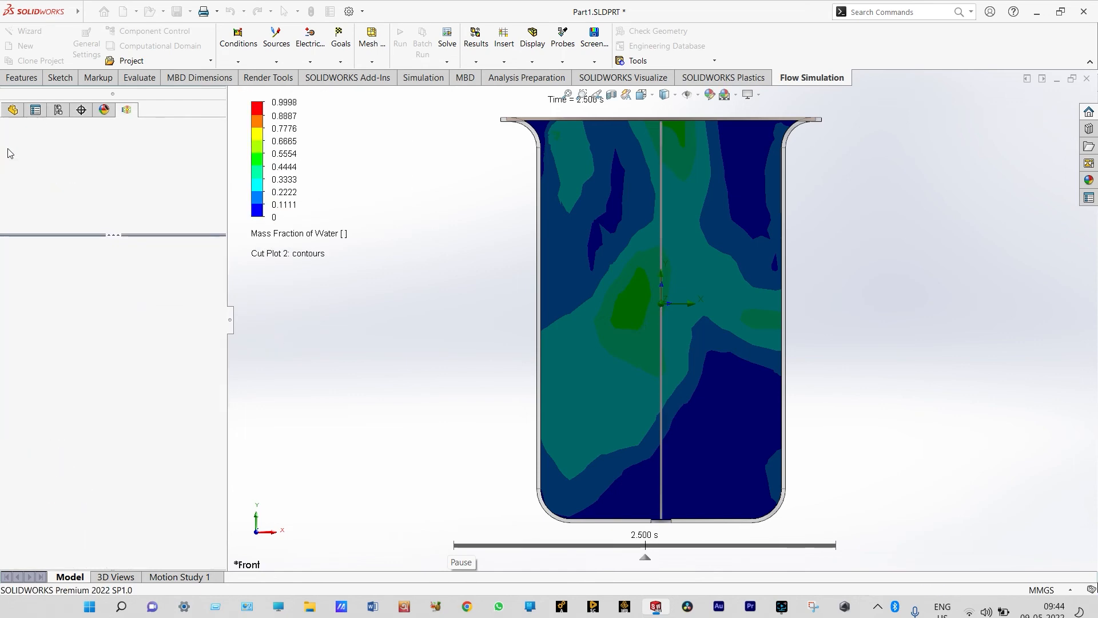
{"action": "right_click", "coordinate": [82, 531]}
{"action": "left_click", "coordinate": [112, 433]}
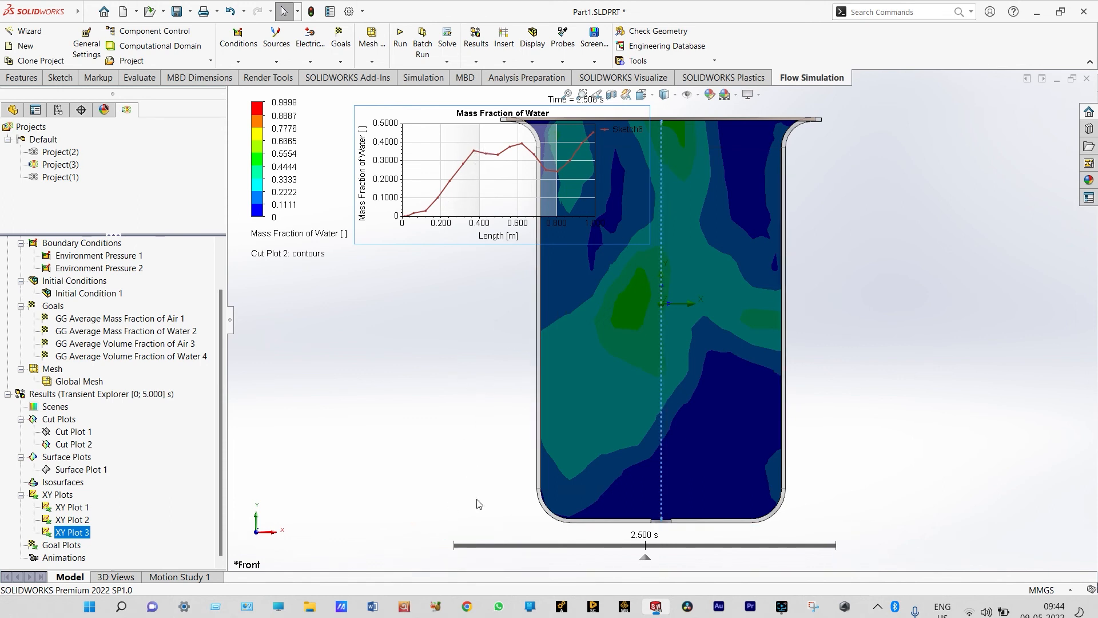
Resume the transient playback to compare the XY plot curve with the cut plot contours
{"action": "left_click", "coordinate": [447, 546]}
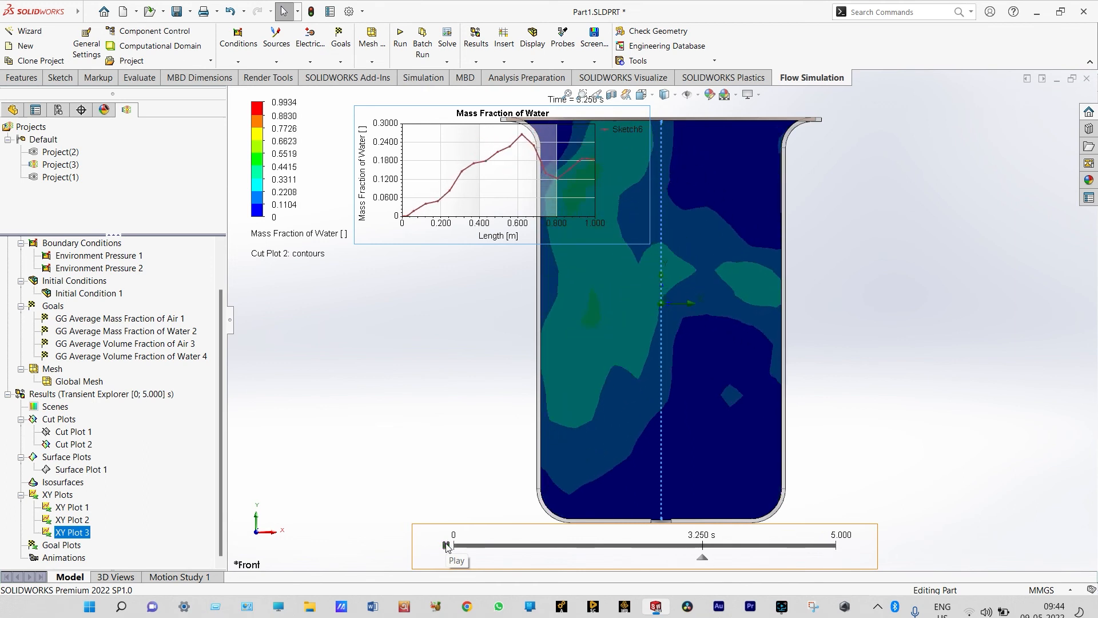